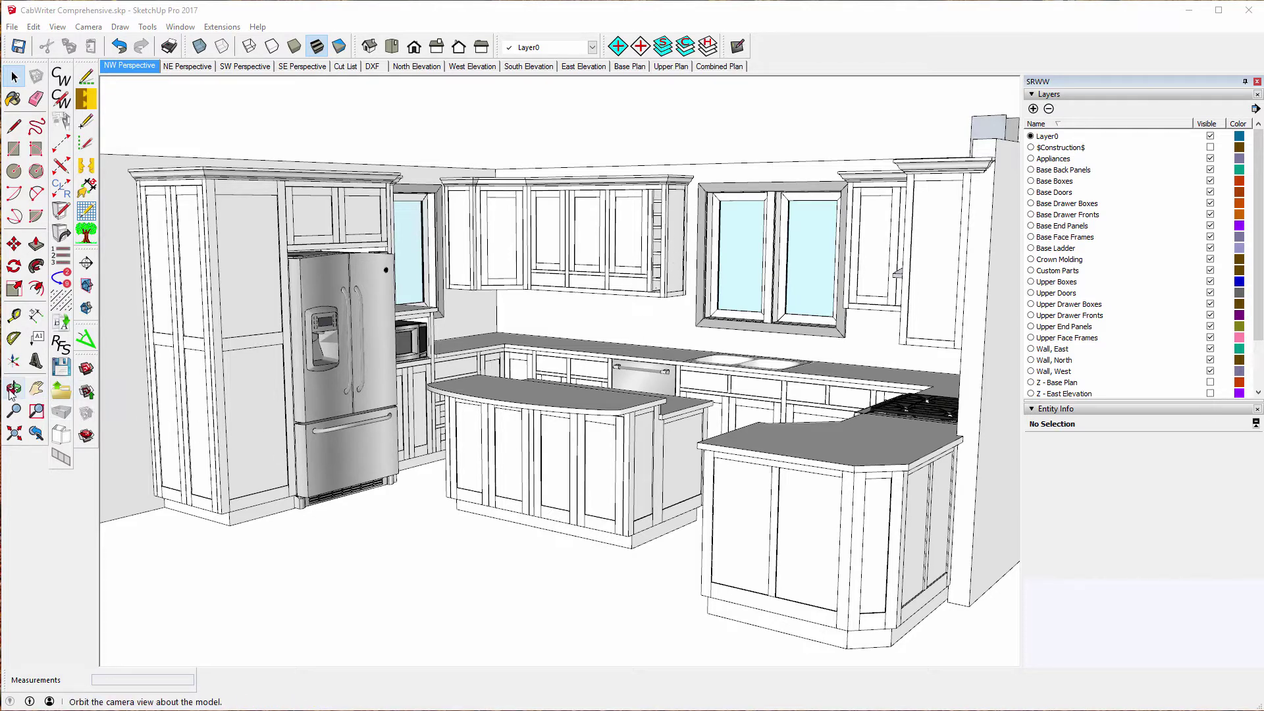
- Examine the kitchen model from several sides and from above, covering the cabinets, island, peninsula, appliances, windows and walls
left_click(14, 388)
left_click_drag(255, 409, 375, 390)
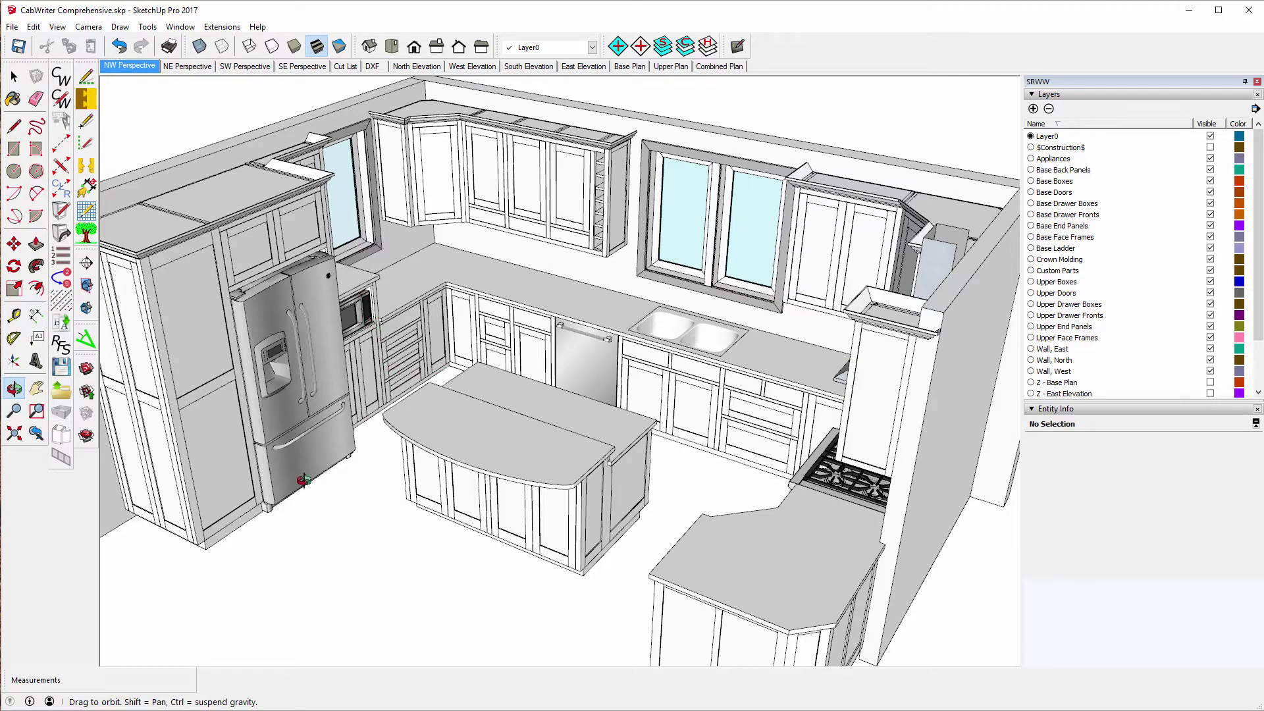
left_click_drag(193, 443, 645, 290)
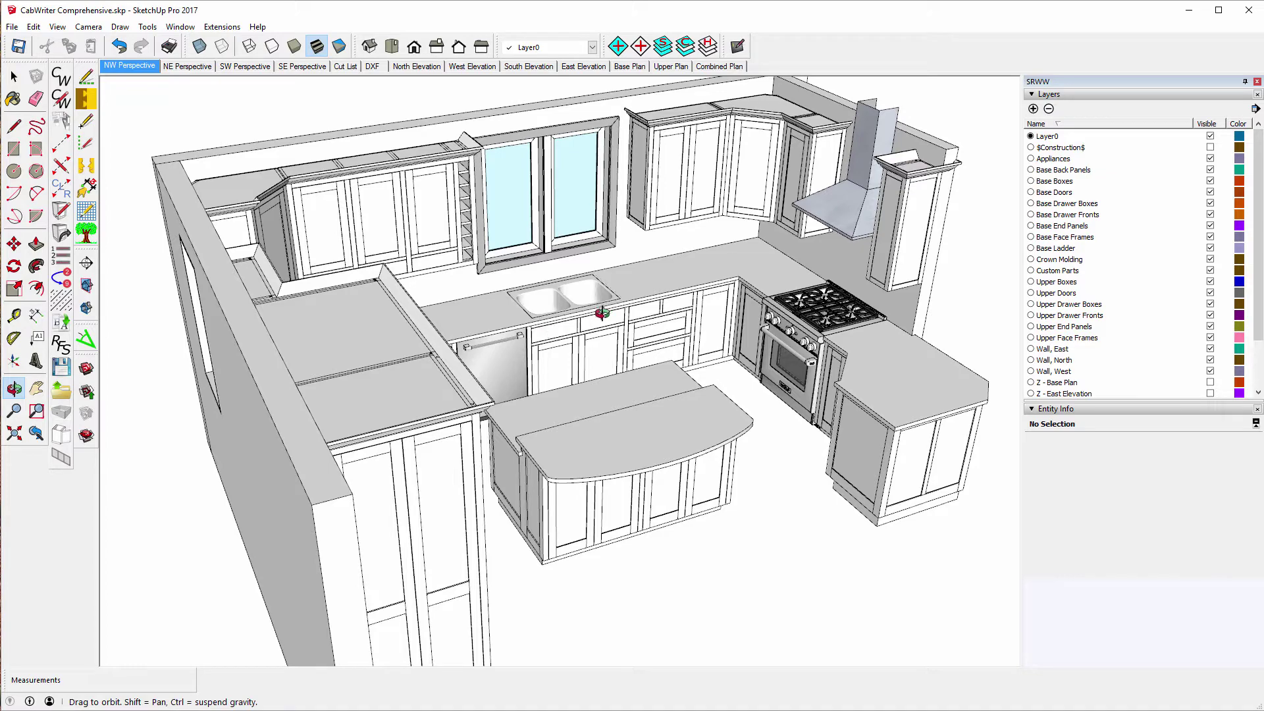
left_click_drag(673, 406, 762, 378)
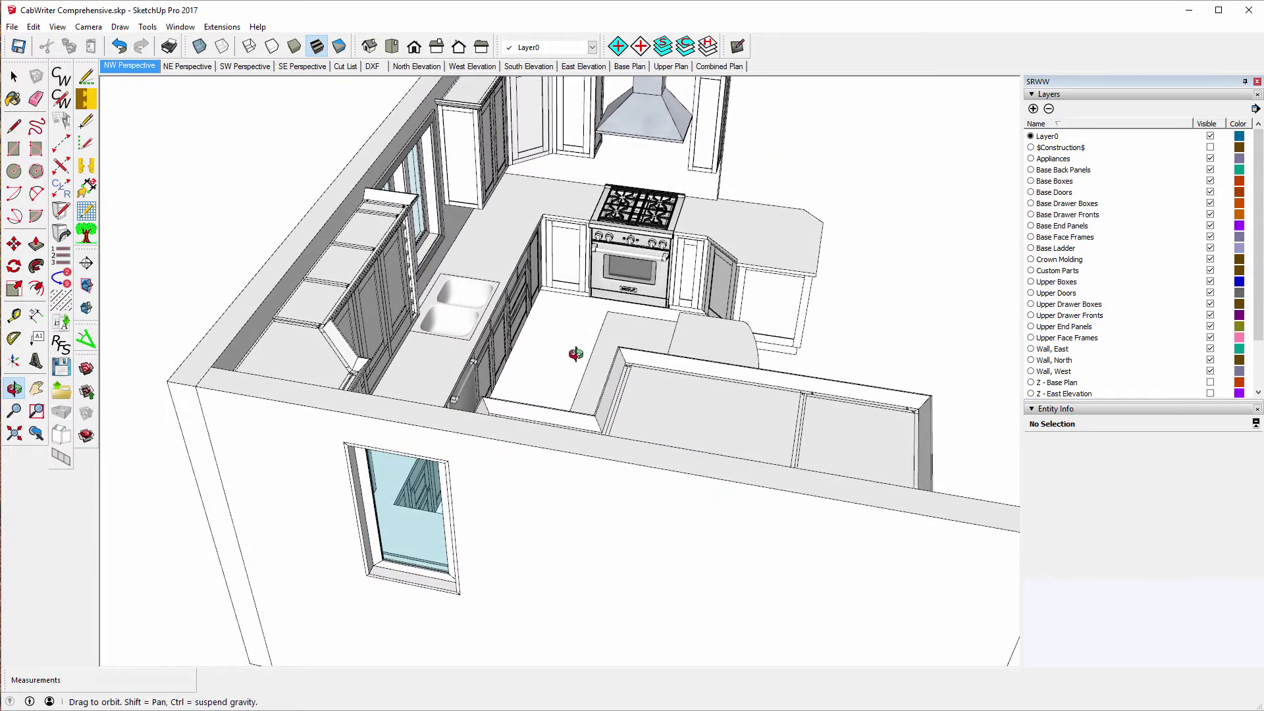
left_click_drag(577, 354, 694, 359)
left_click_drag(575, 346, 583, 220)
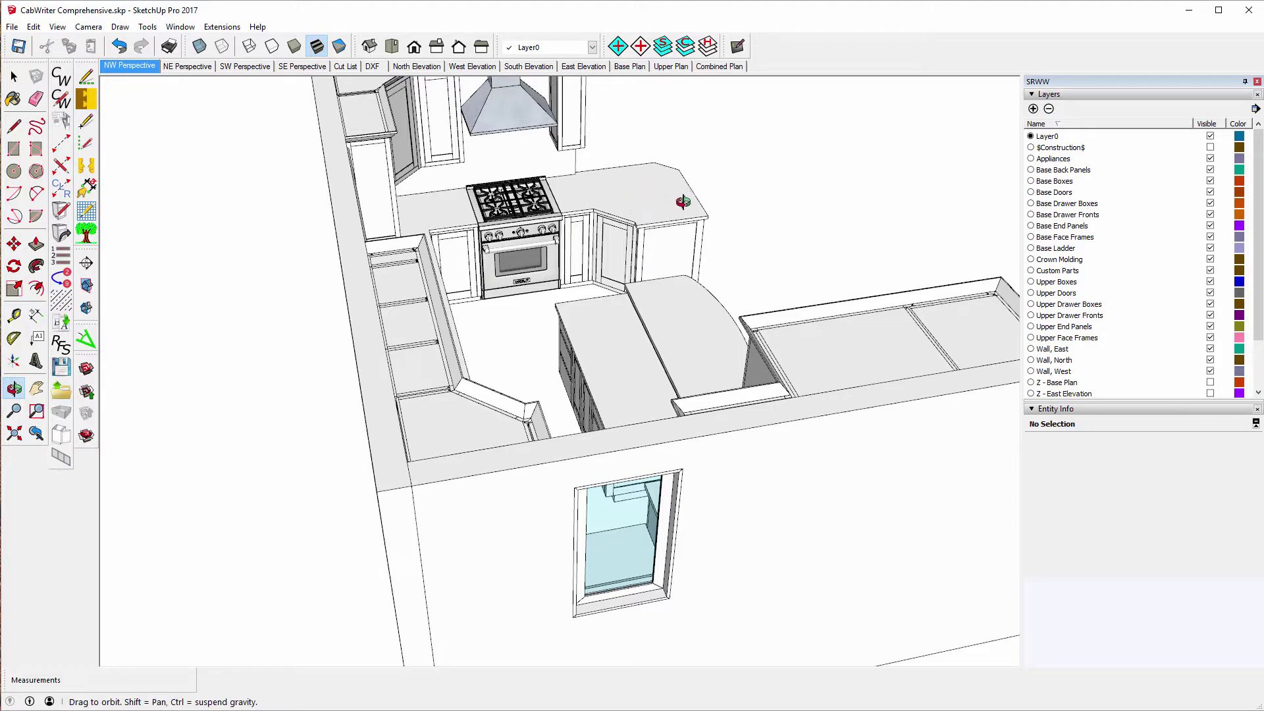
left_click_drag(699, 201, 681, 254)
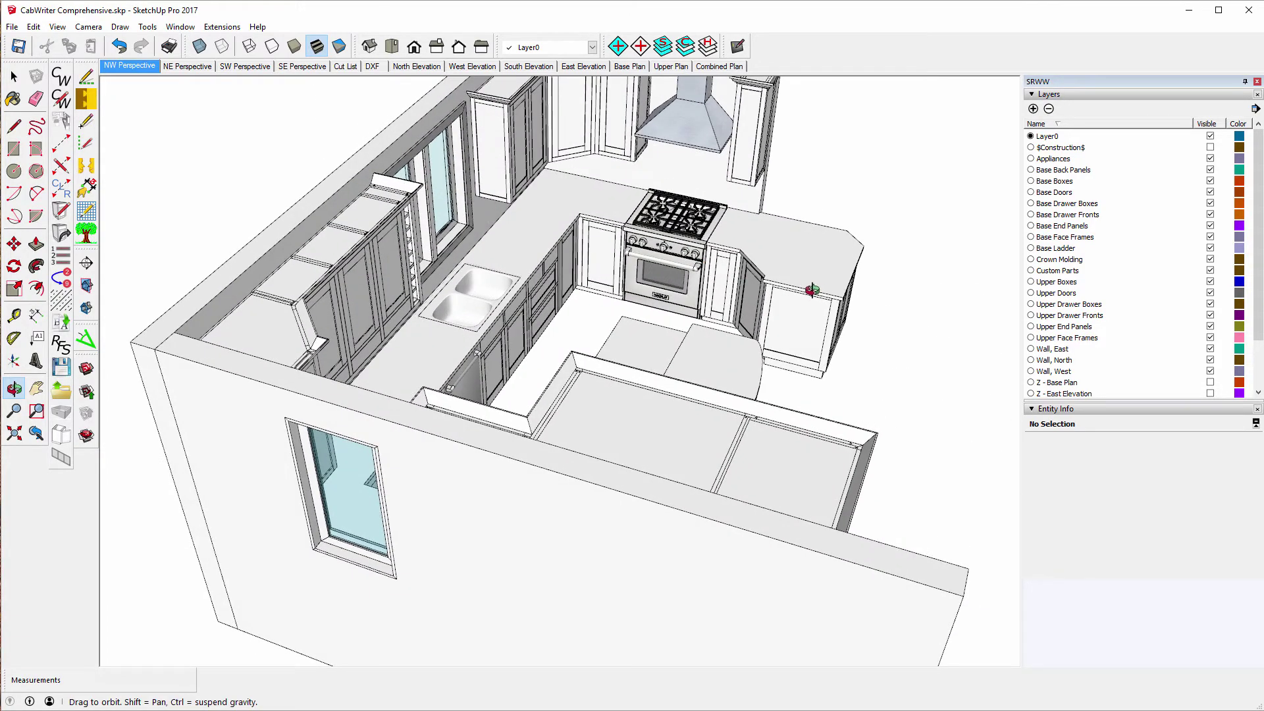
left_click_drag(812, 291, 681, 342)
left_click_drag(872, 477, 695, 426)
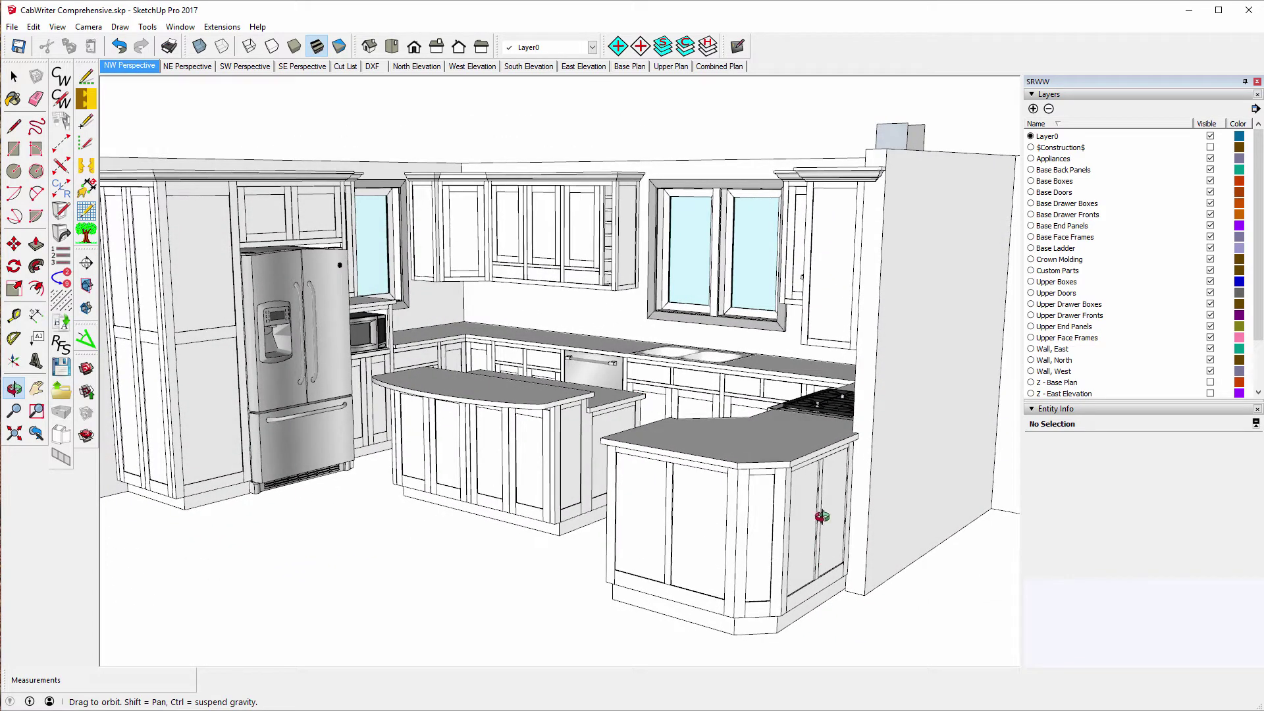
left_click_drag(499, 471, 829, 607)
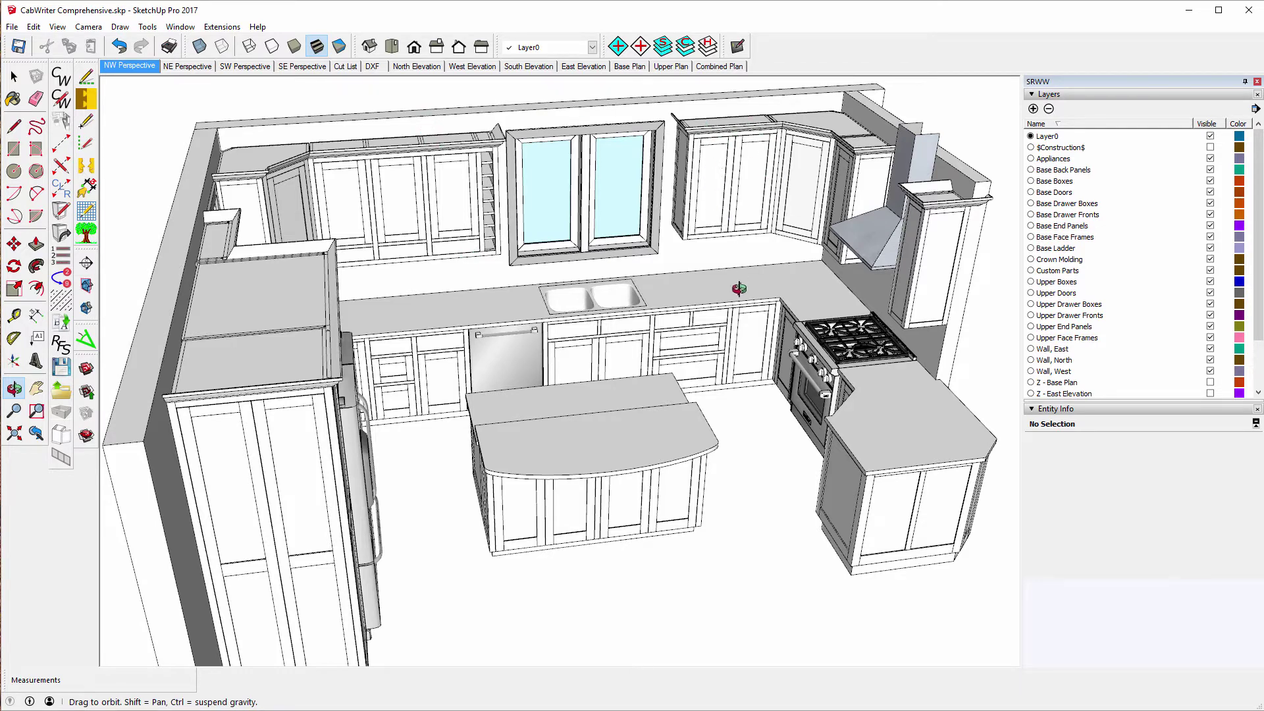
left_click_drag(761, 388, 432, 322)
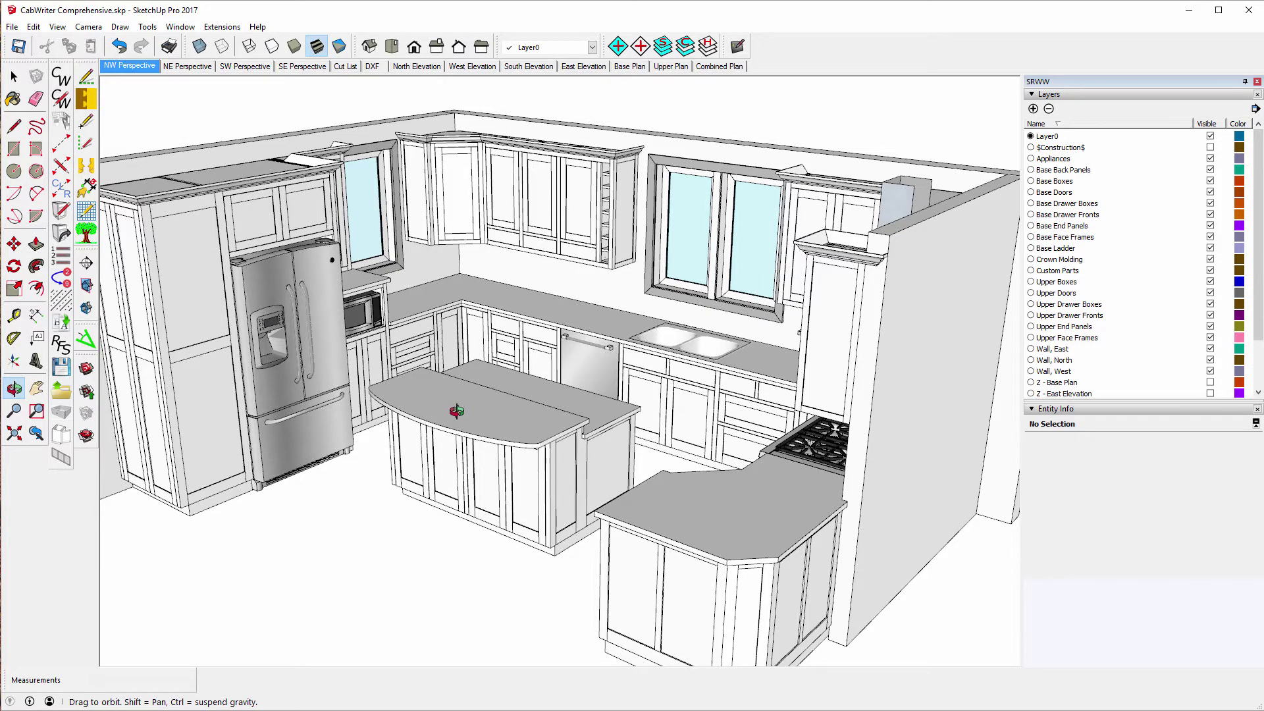
left_click_drag(476, 409, 564, 456)
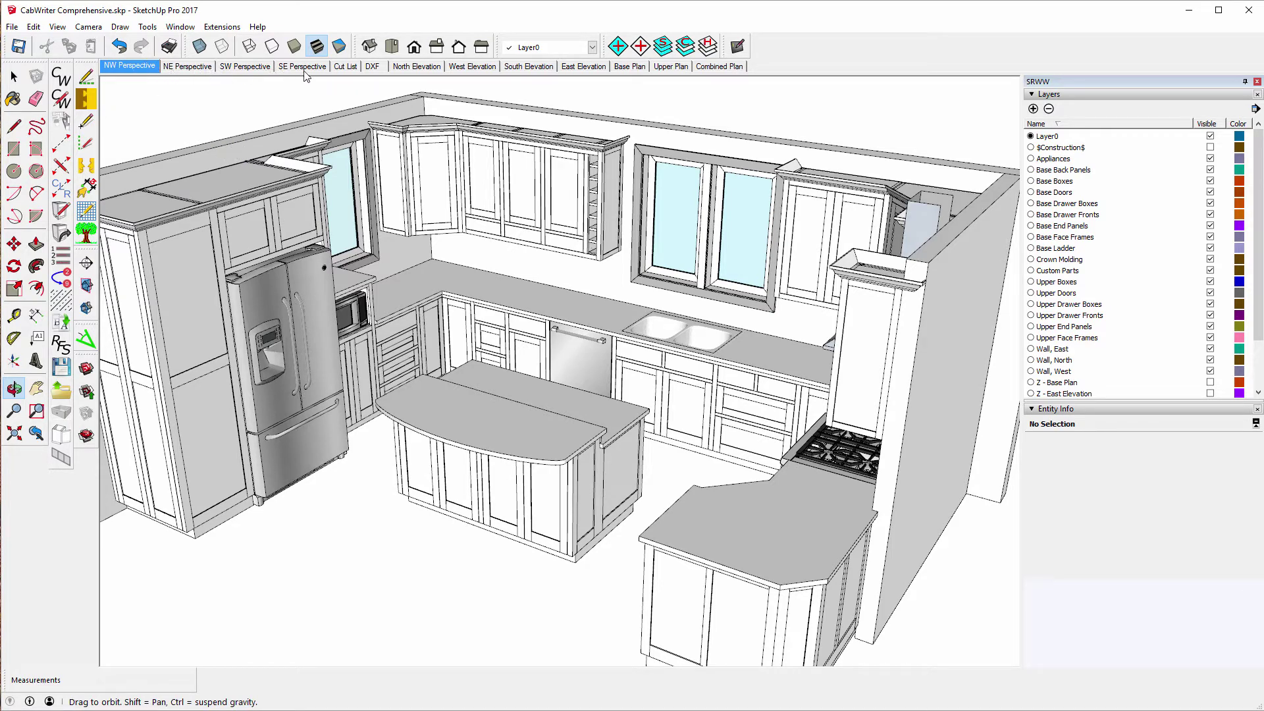
left_click_drag(448, 428, 460, 375)
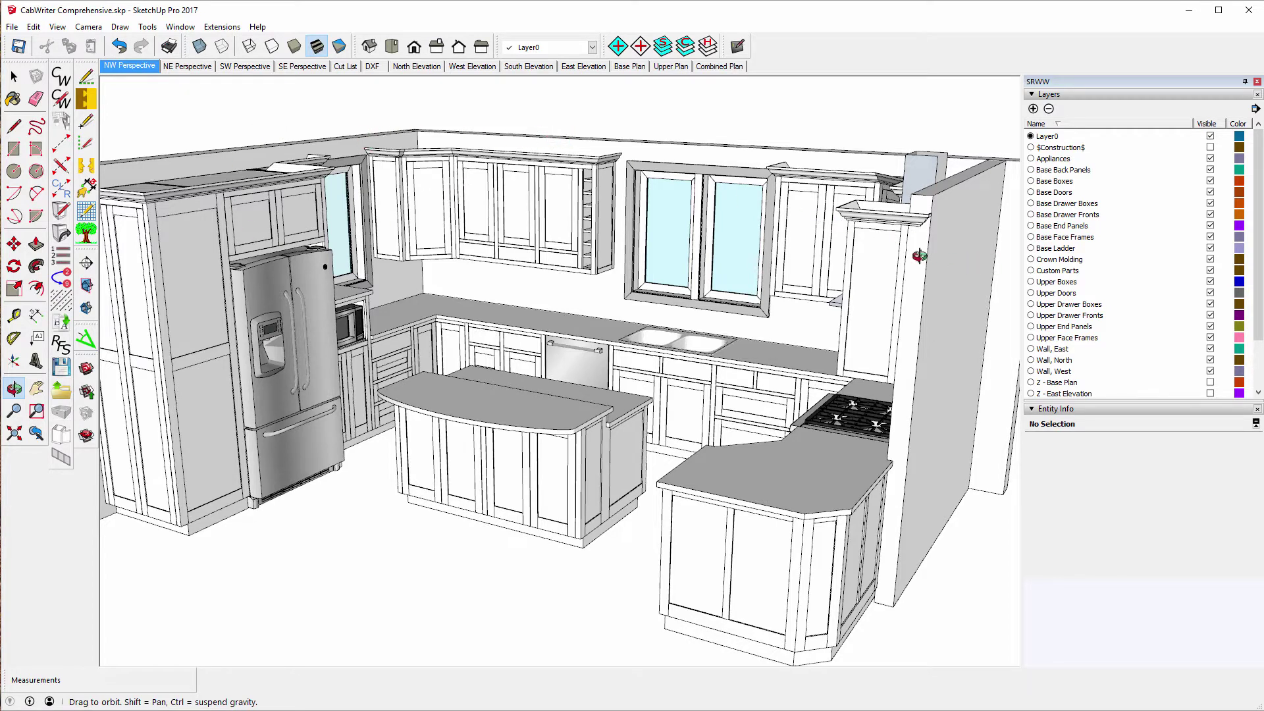
- Review the NW, NE, SW and SE Perspective scenes in turn, and inspect the whole kitchen from around and above
left_click(121, 68)
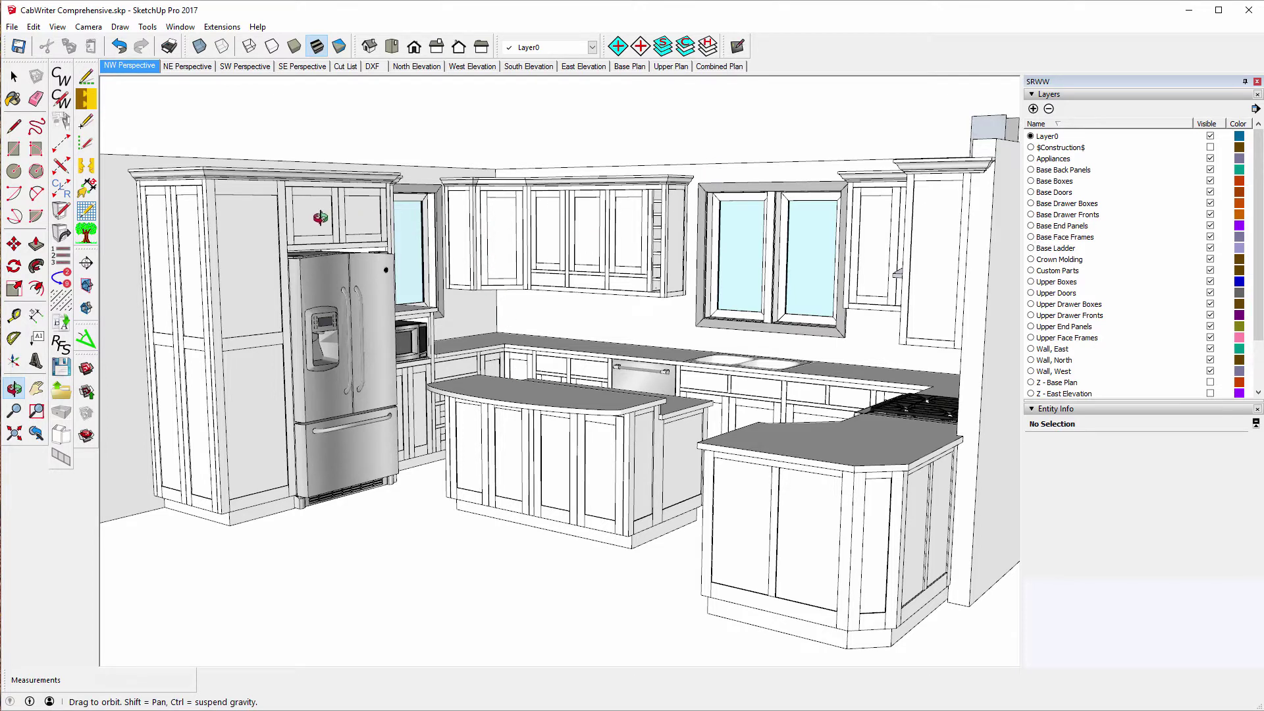
left_click(191, 67)
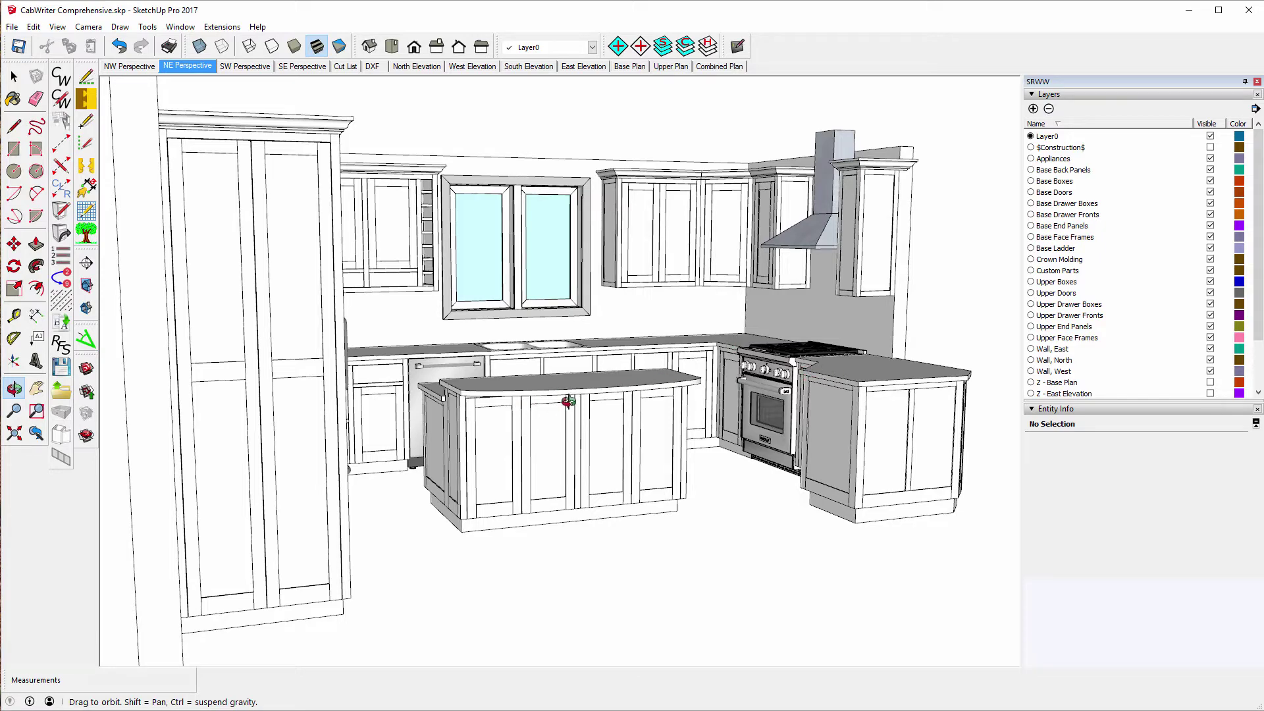
left_click(245, 66)
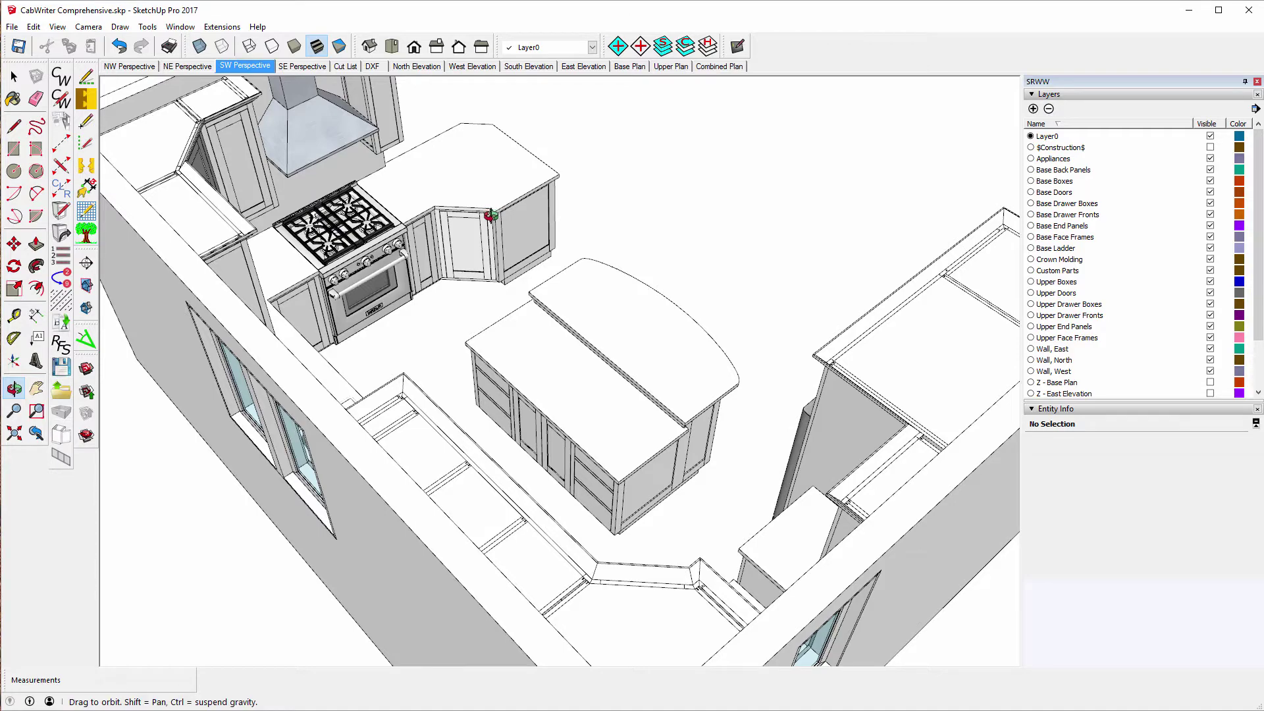
left_click(309, 66)
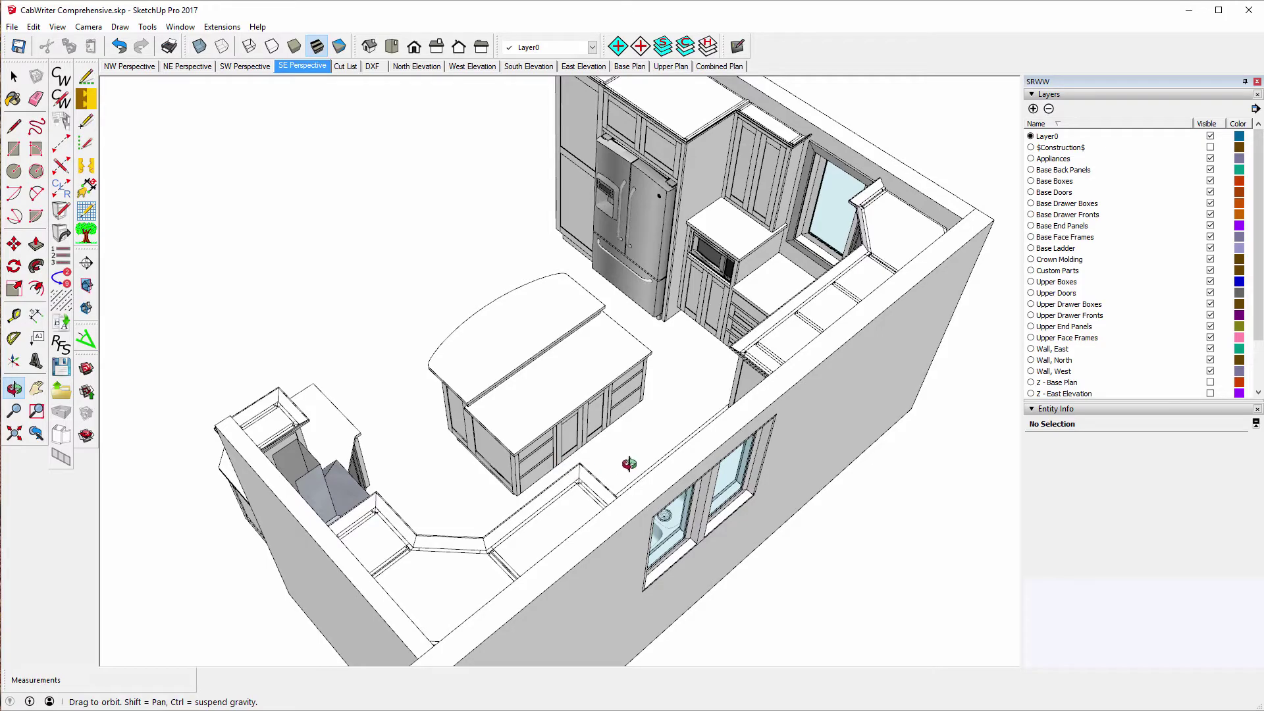
left_click_drag(530, 466, 368, 384)
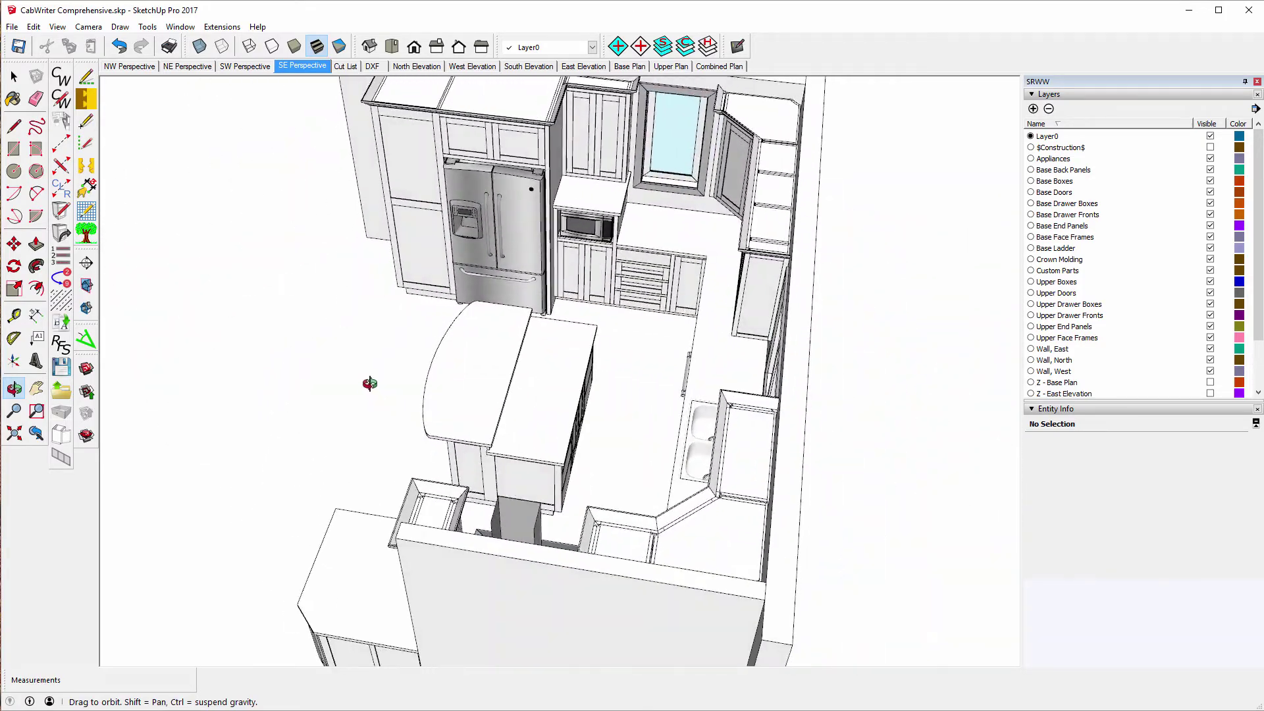
left_click_drag(698, 447, 484, 377)
left_click_drag(689, 326, 289, 313)
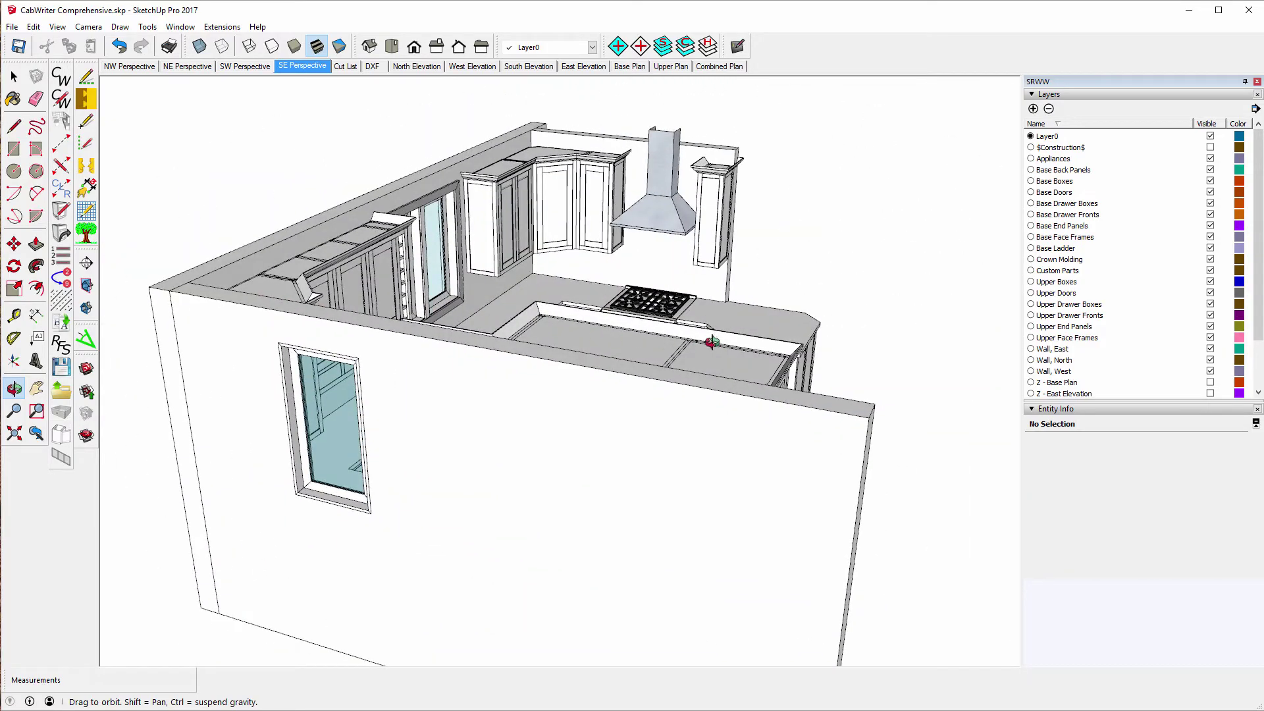
left_click_drag(713, 342, 442, 407)
left_click_drag(796, 523, 795, 530)
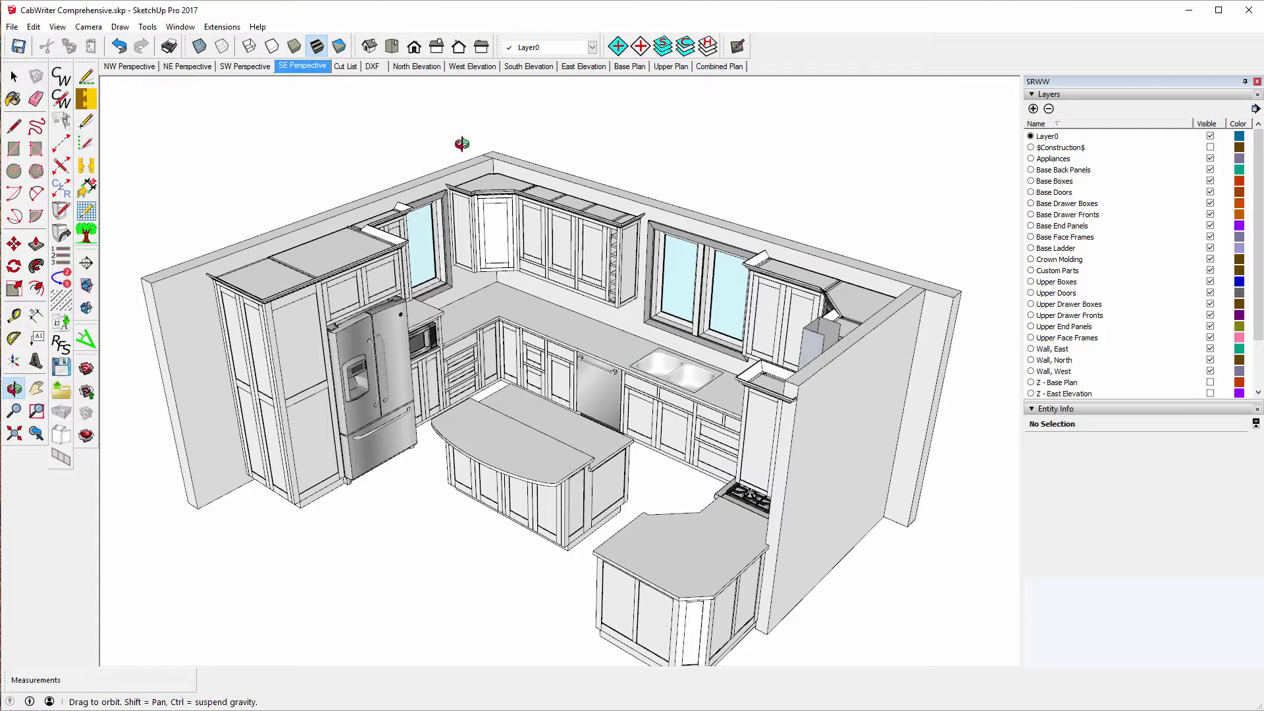
- Switch to the Cut List scene and check which camera projection it uses
left_click(345, 67)
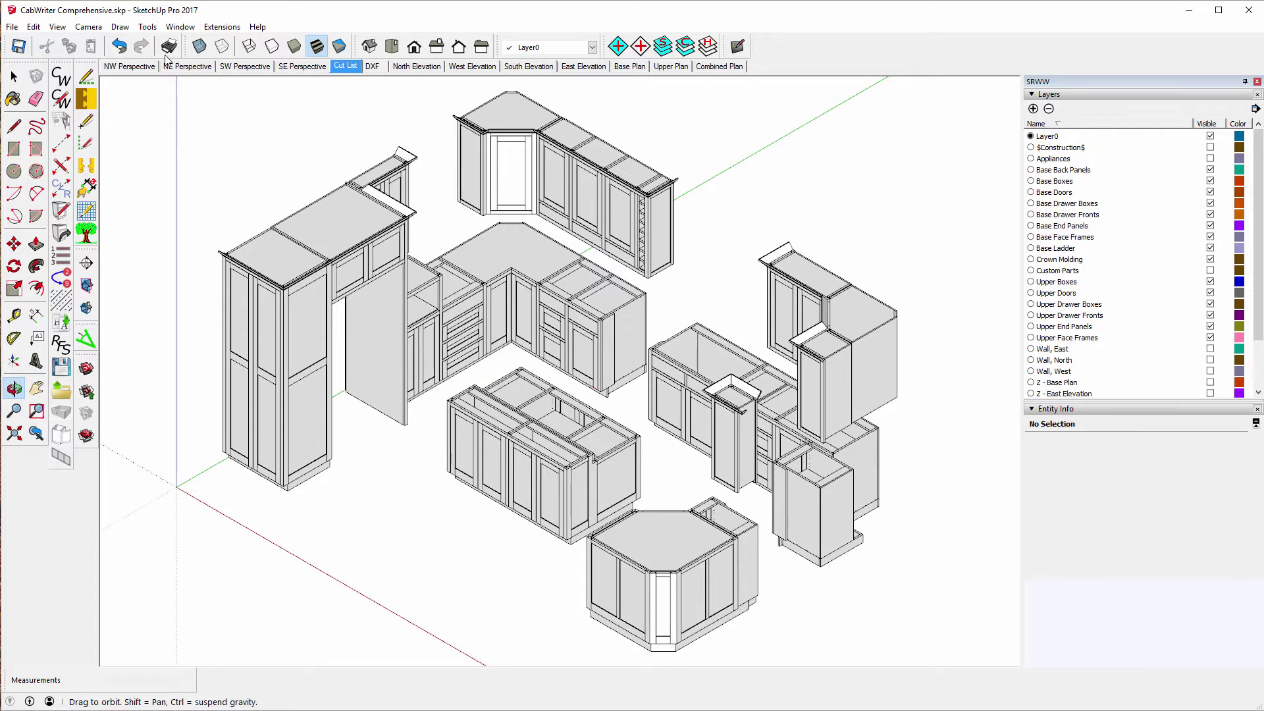
left_click(347, 67)
left_click(102, 31)
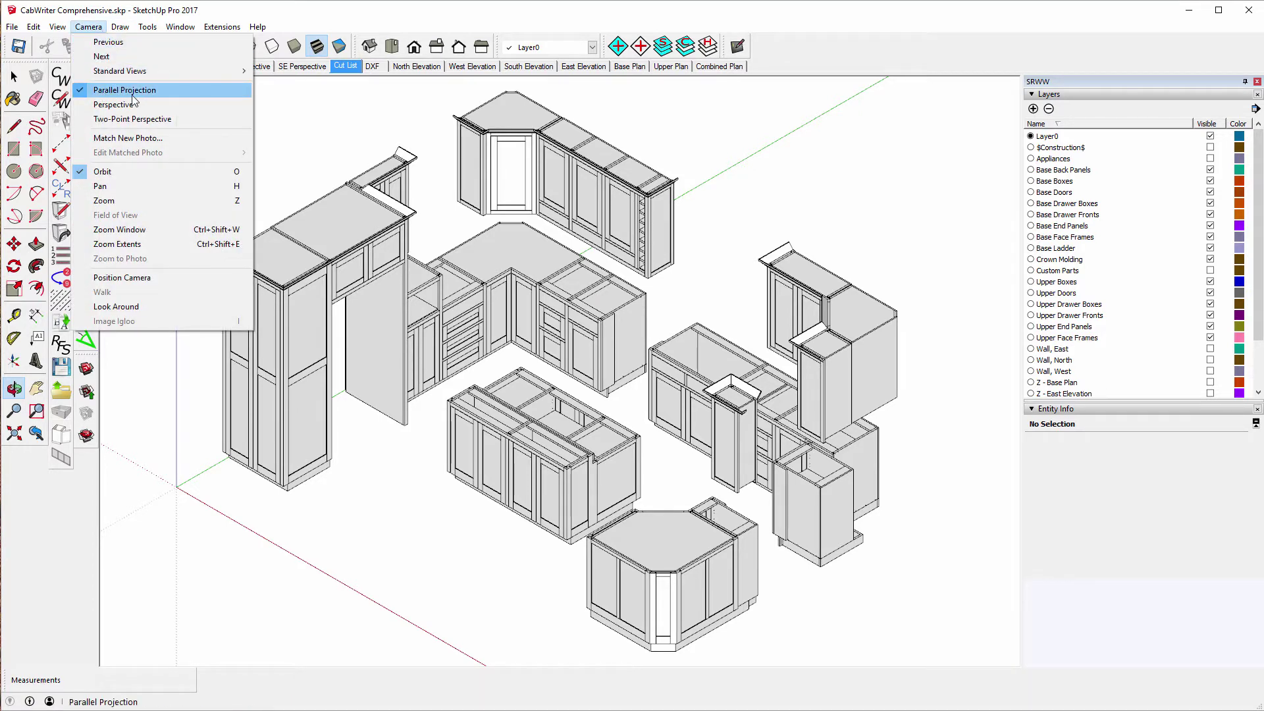
left_click(362, 147)
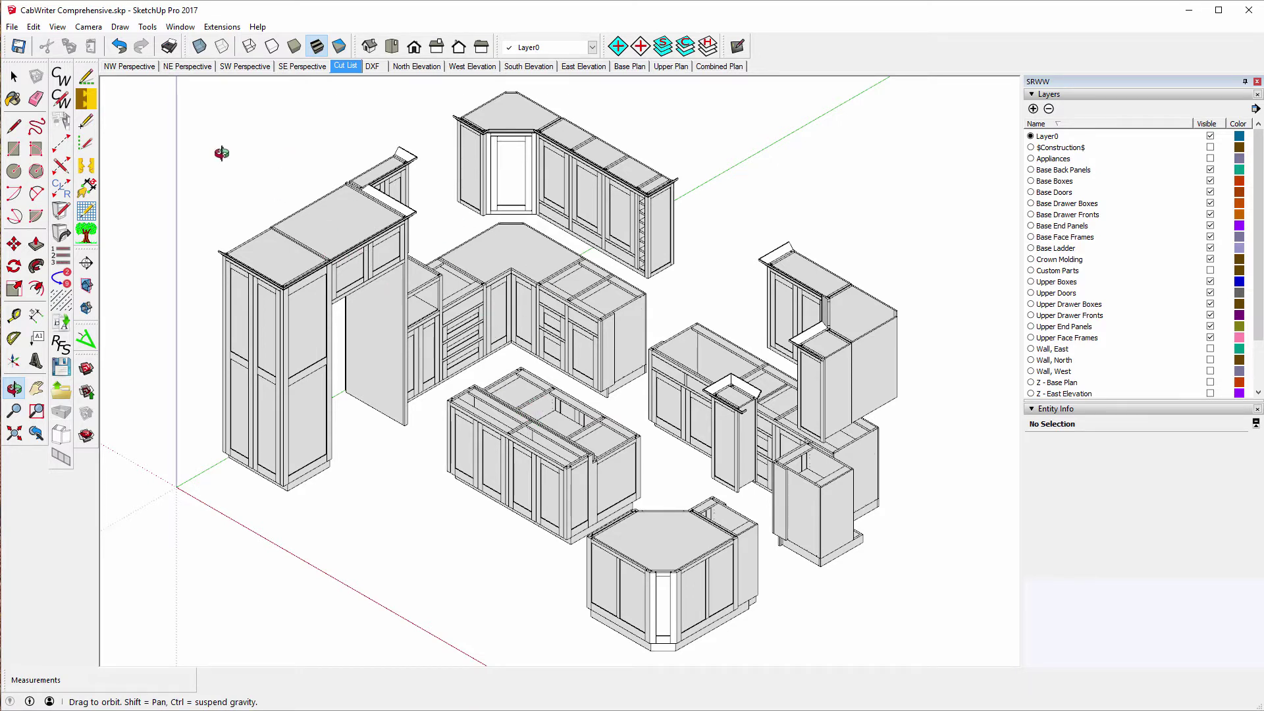
- Select all visible cabinet parts in the Cut List scene, export them to CutList Plus fx with CutList Bridge, and clear the selection
left_click(33, 27)
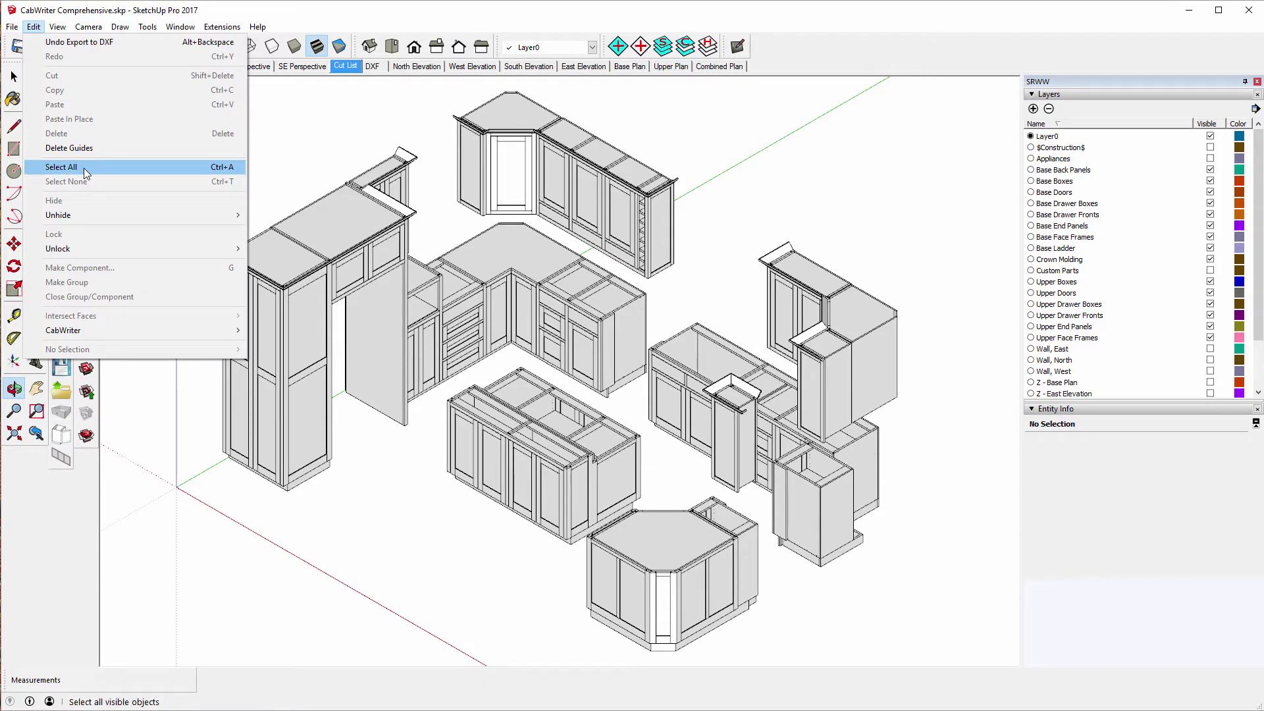
left_click(84, 168)
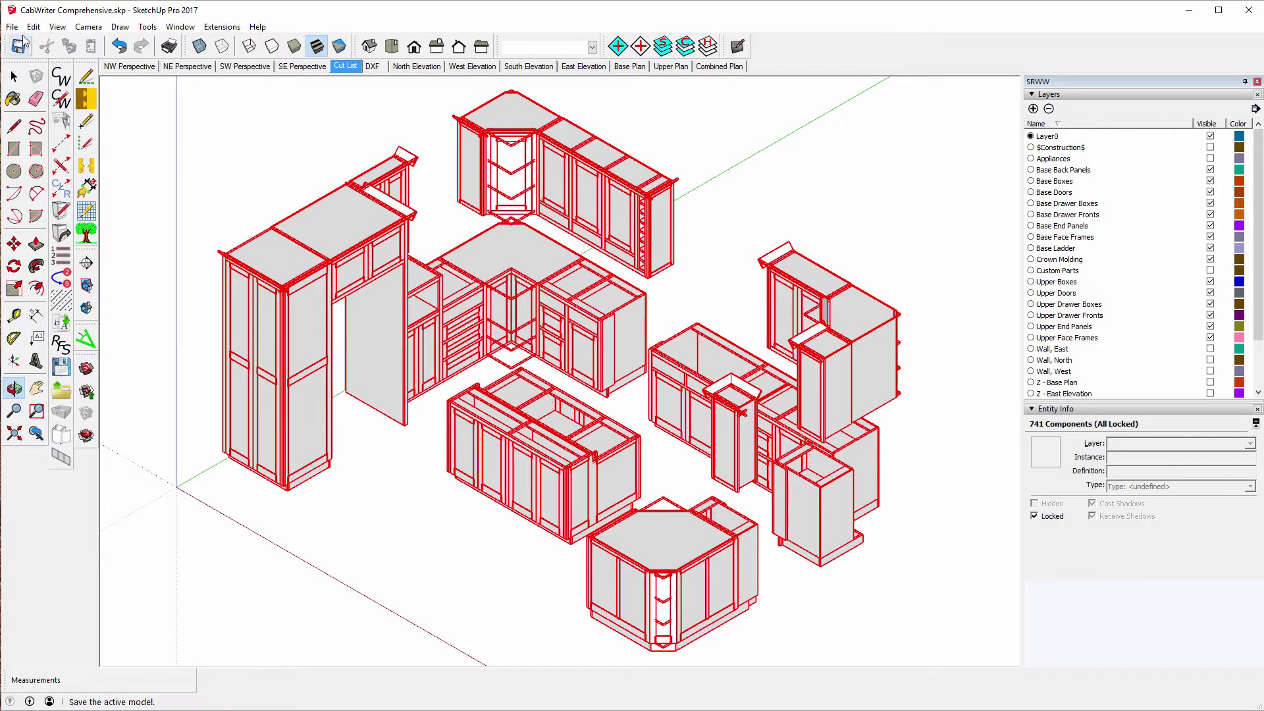
left_click(12, 27)
mouse_move(83, 307)
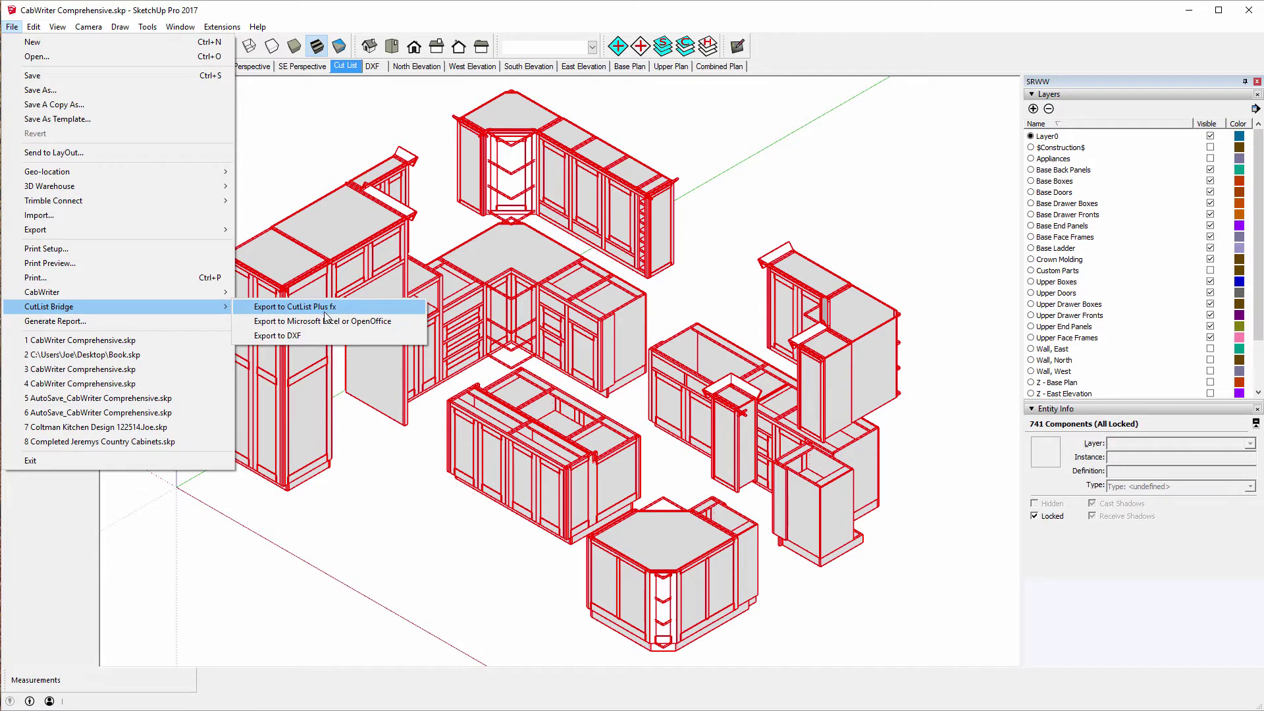
left_click(281, 309)
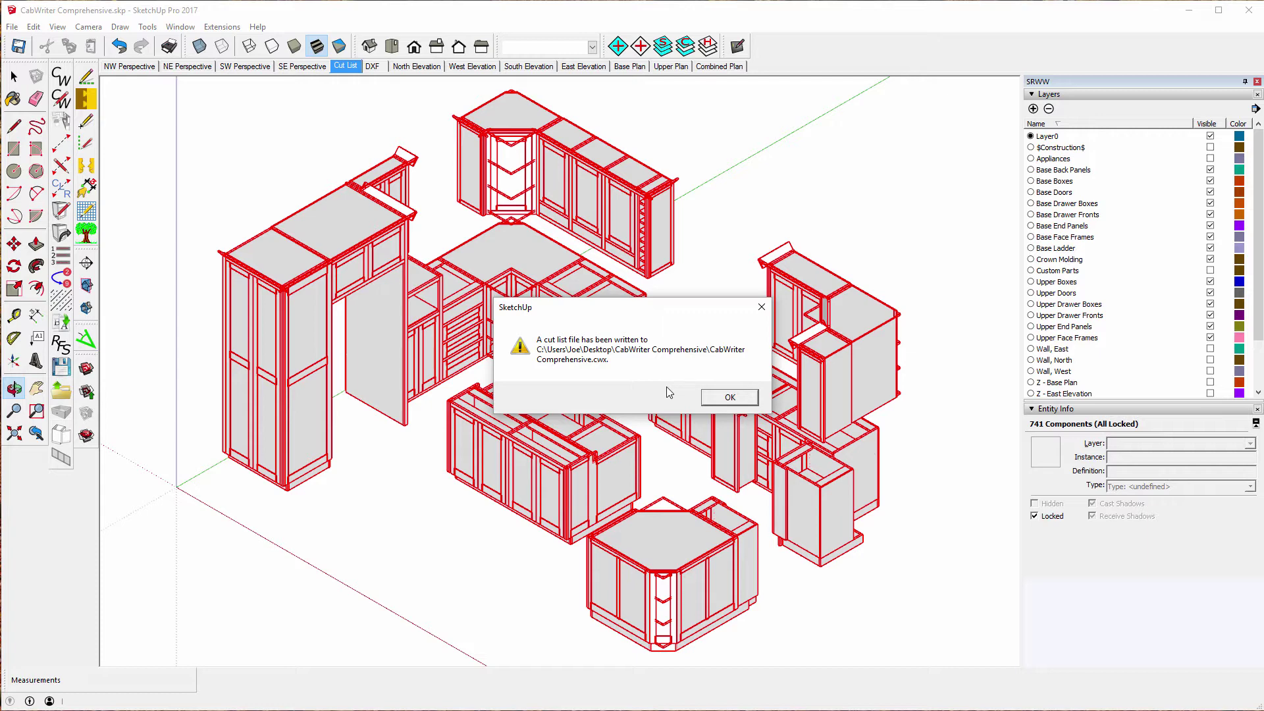
left_click(729, 397)
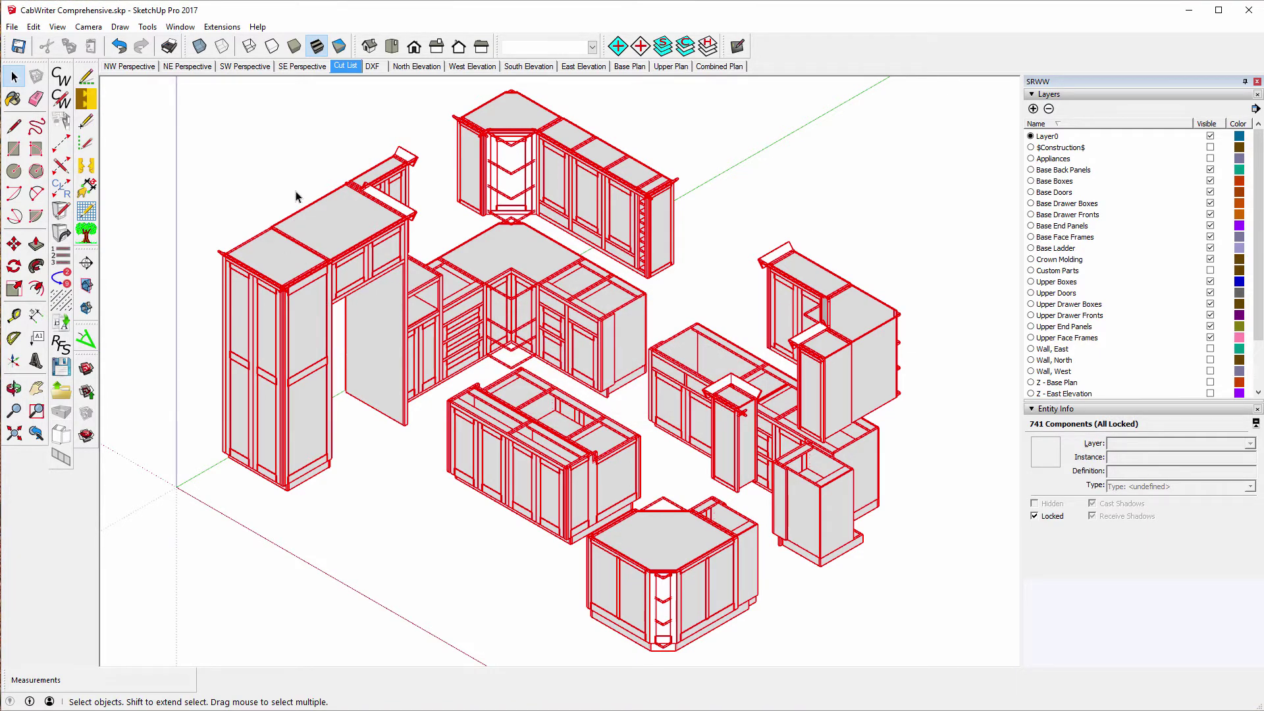
left_click(243, 132)
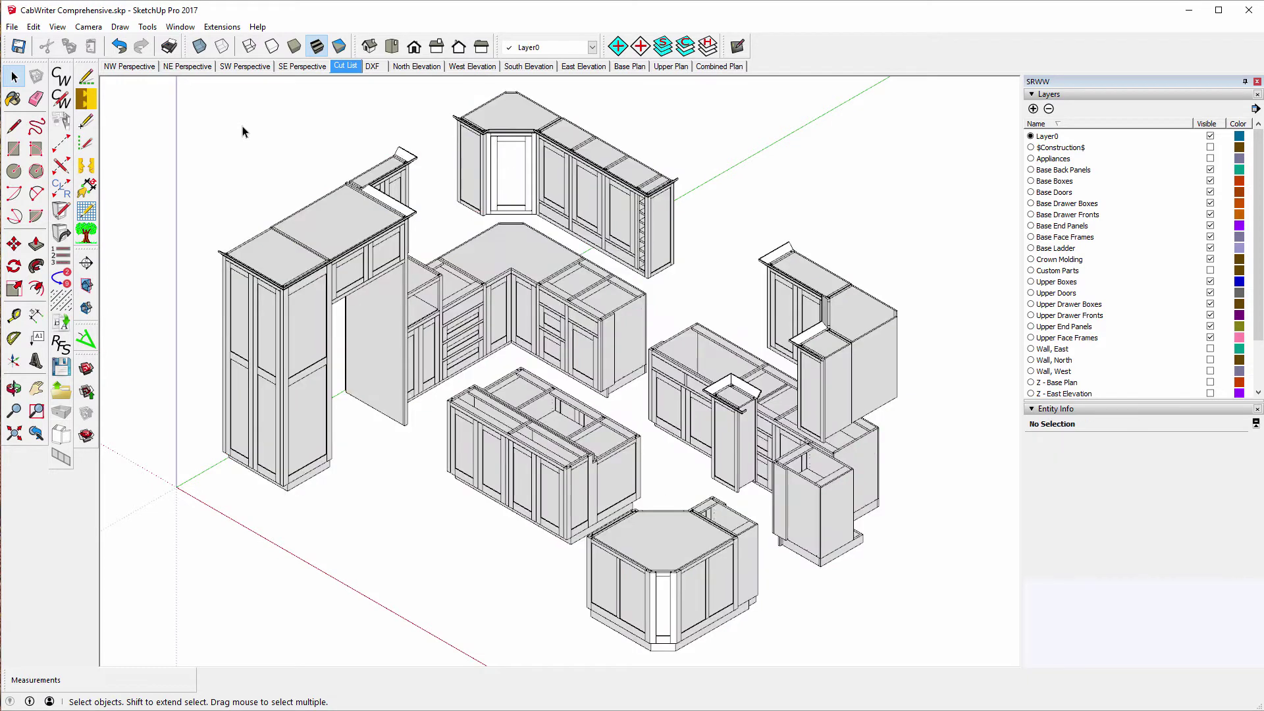
- Show the DXF scene and export all its visible base and upper box parts to DXF with CutList Bridge
left_click(373, 66)
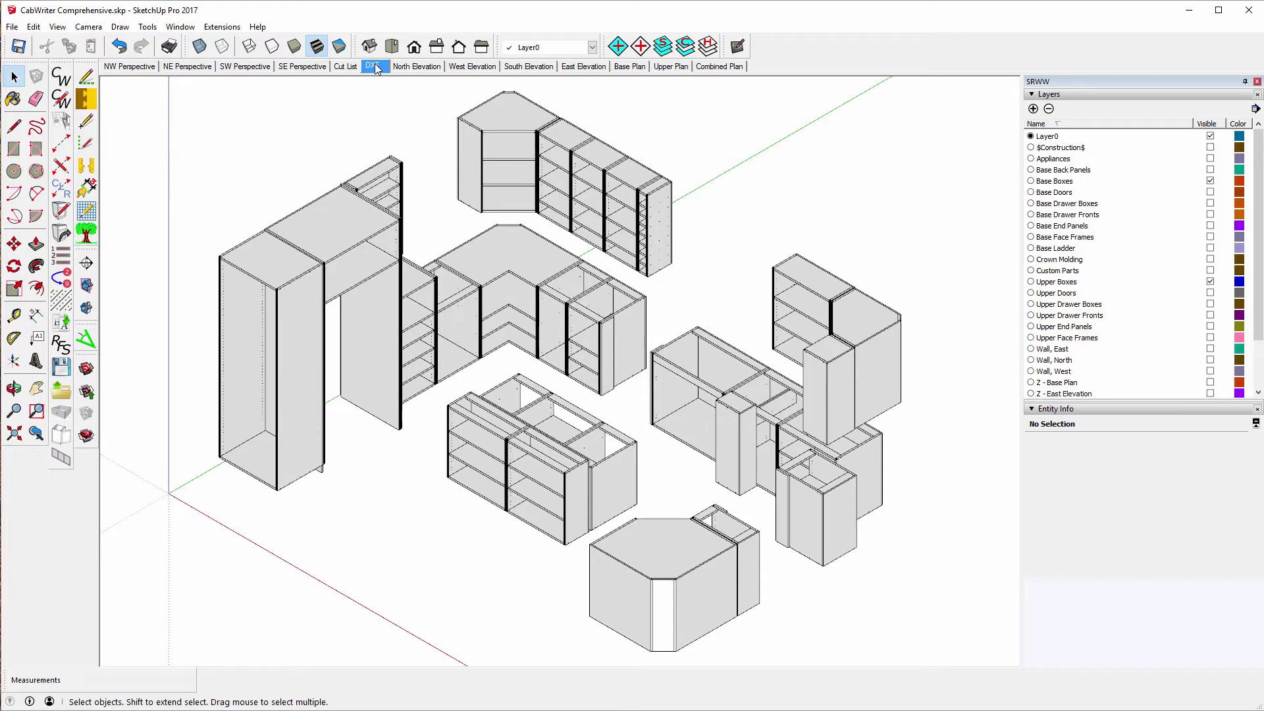
left_click(34, 27)
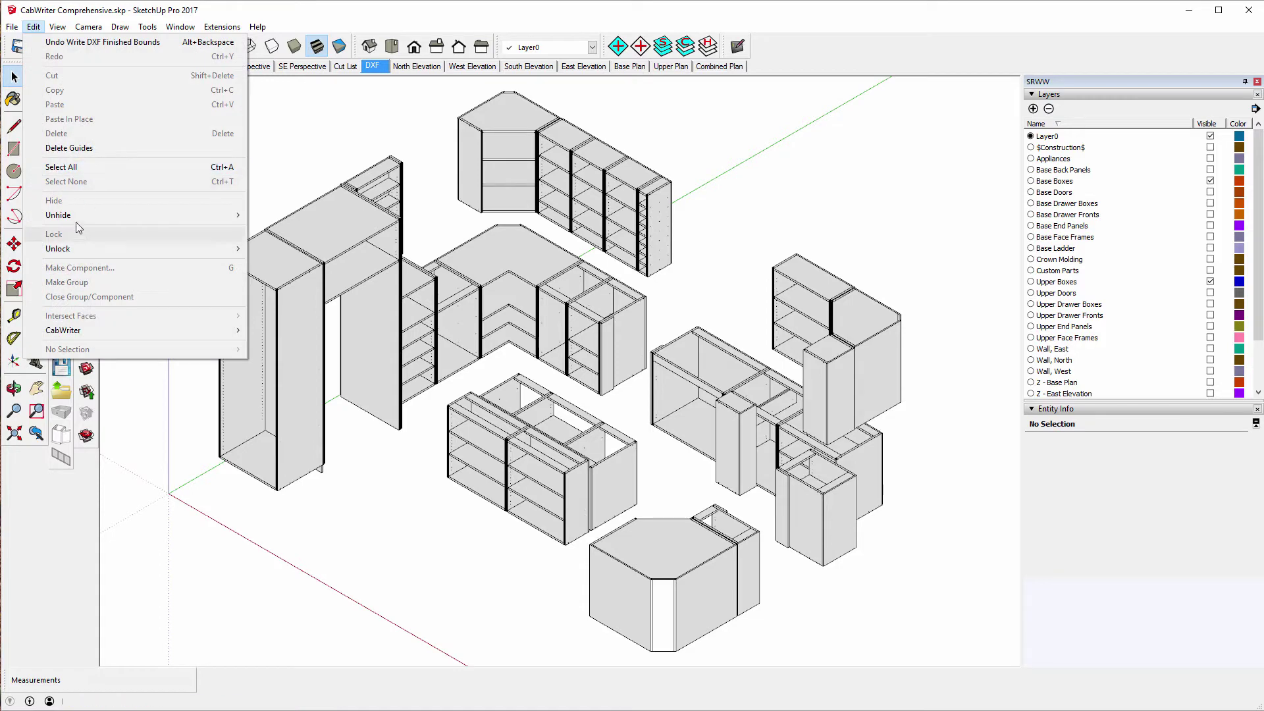
left_click(75, 167)
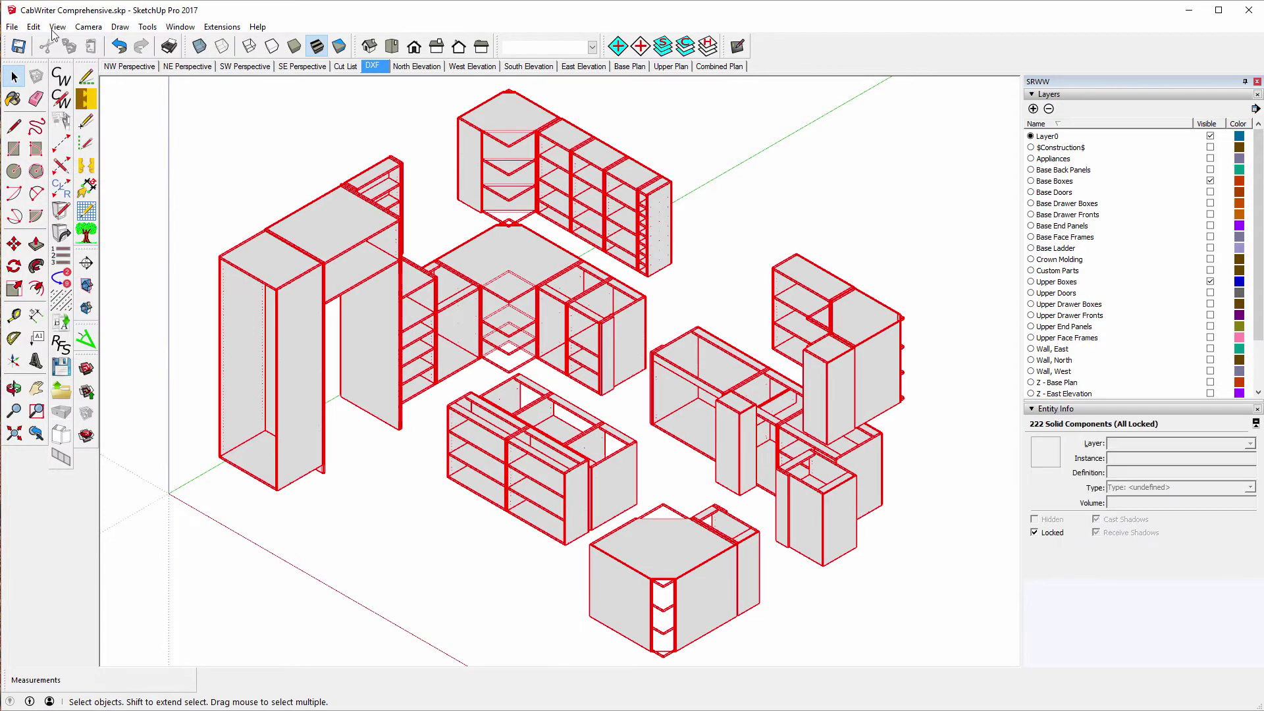
left_click(13, 27)
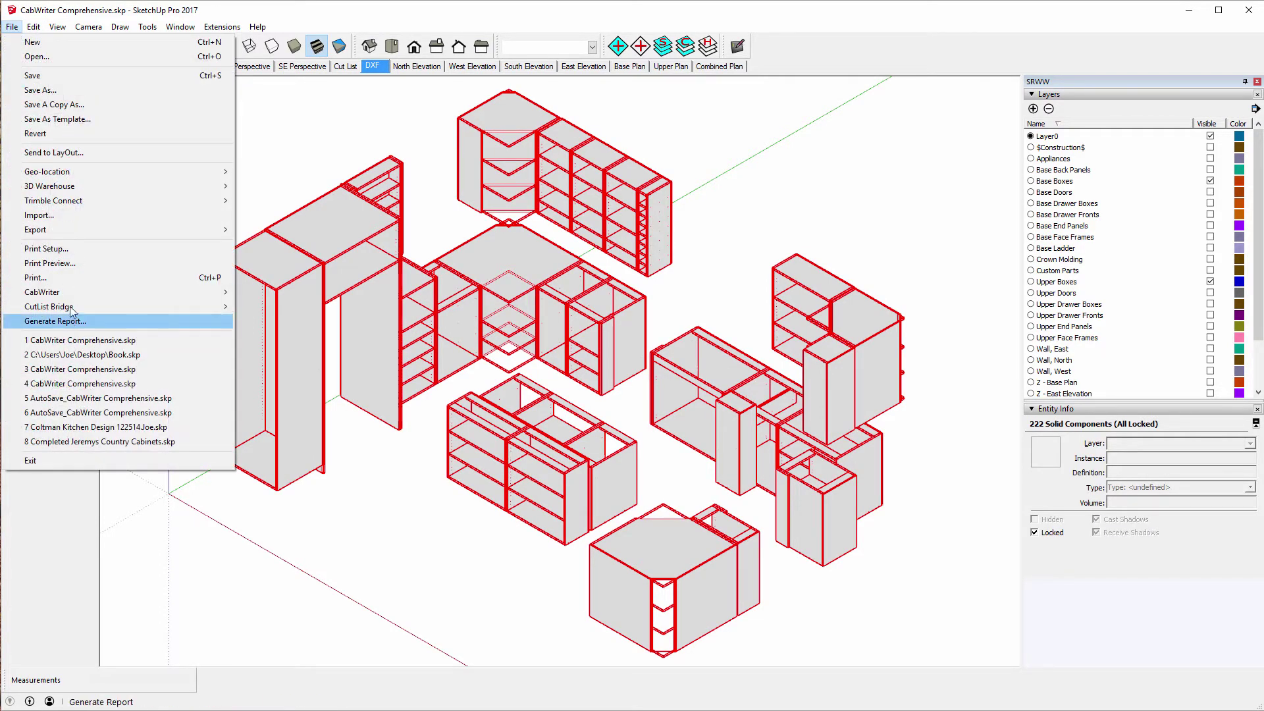
mouse_move(72, 308)
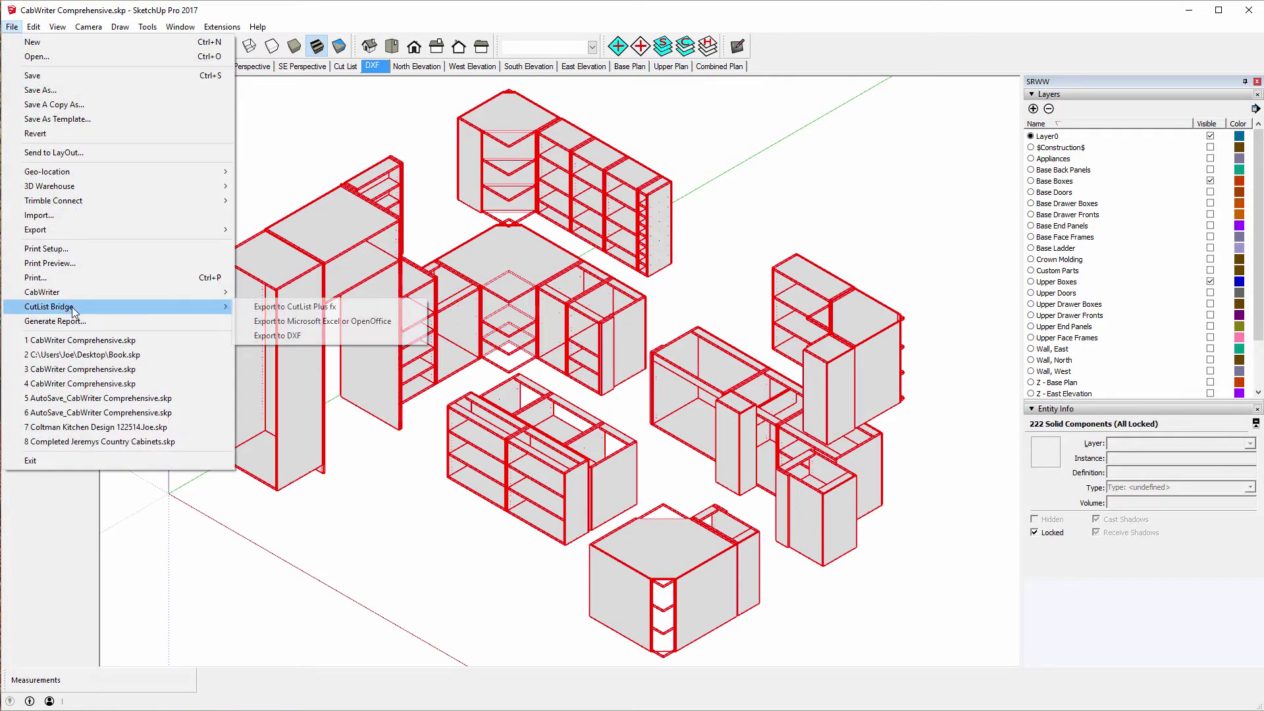
left_click(300, 335)
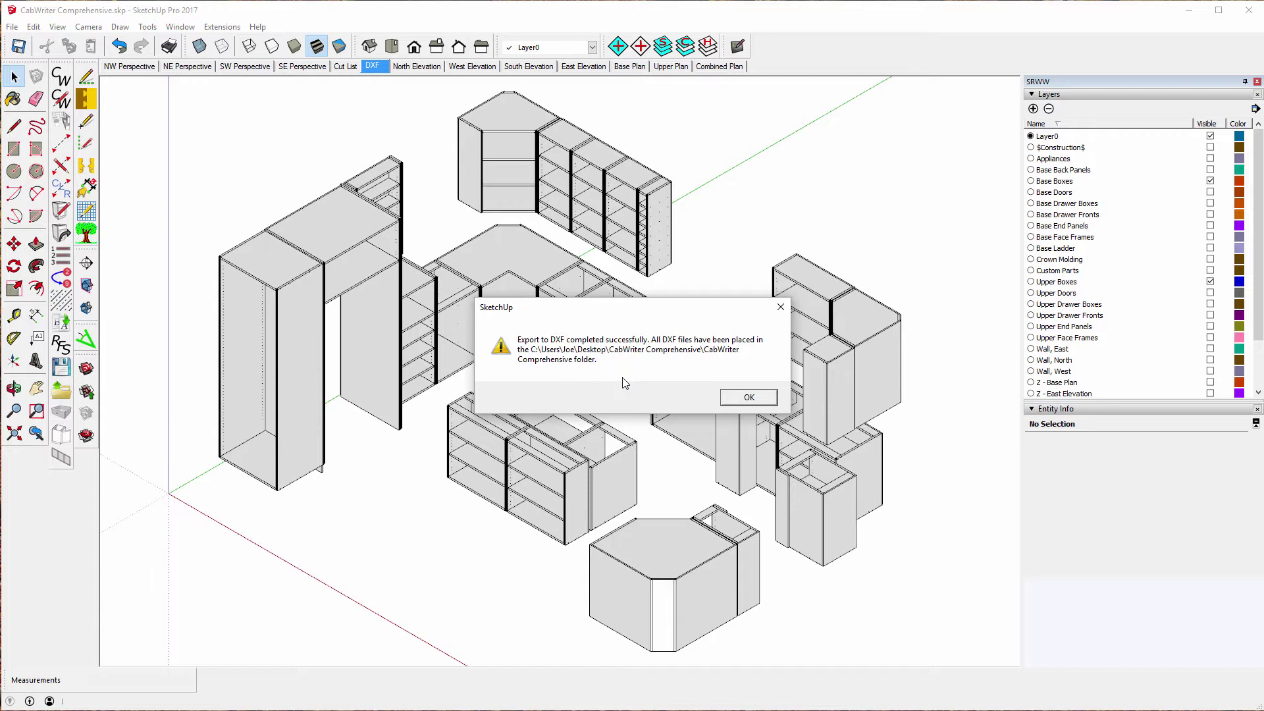
left_click(749, 397)
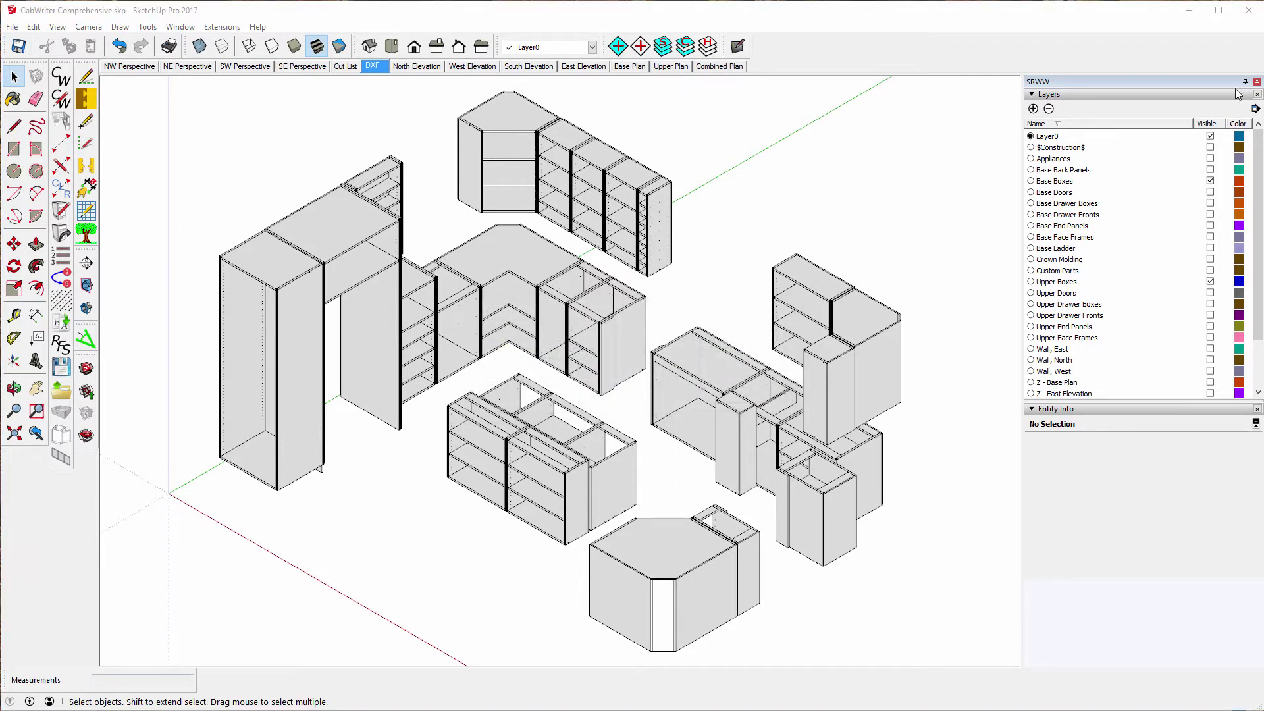
- Switch to the CabWriter Comprehensive folder in File Explorer and select the exported file CabWriter Comprehensive.cwx
left_click(1188, 13)
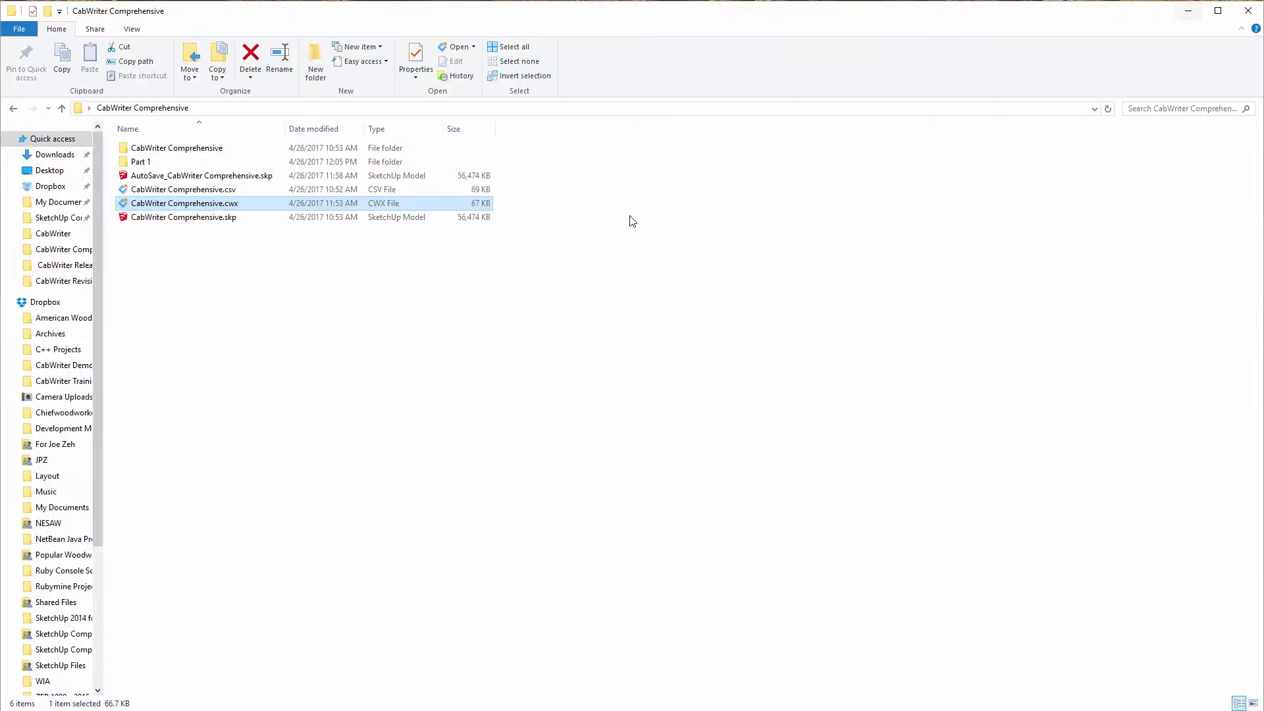
left_click(130, 201)
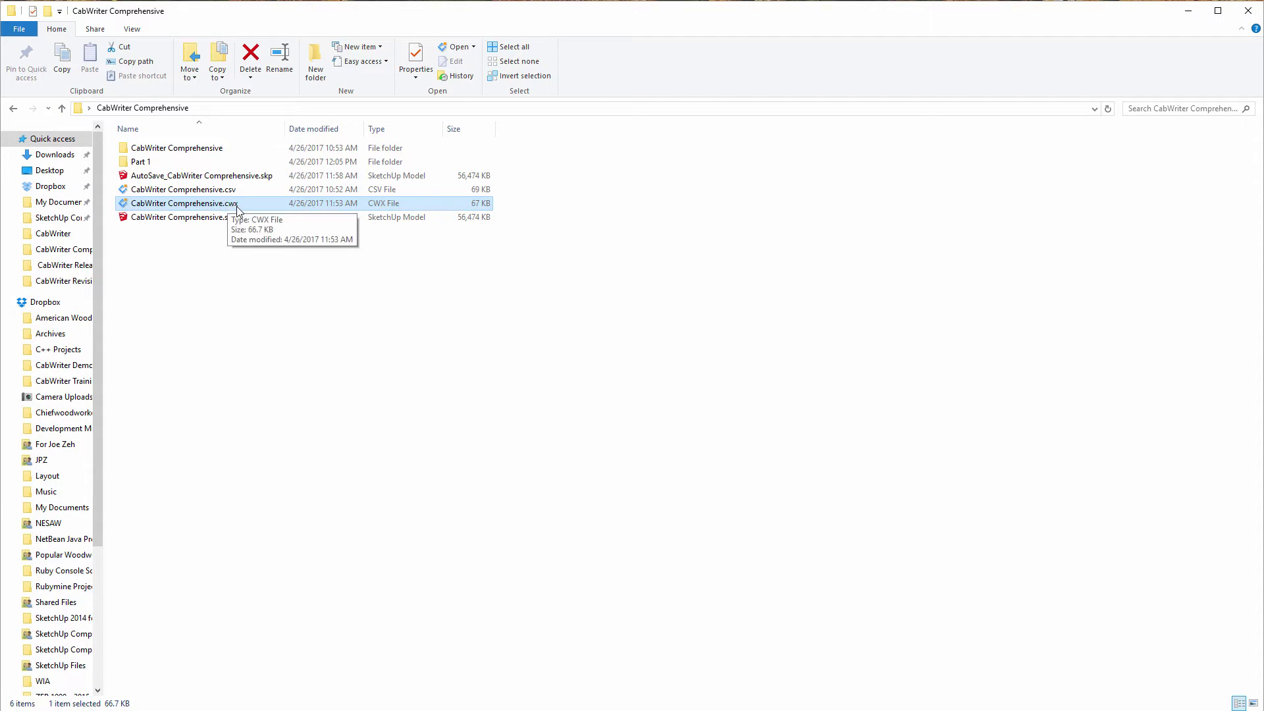
- Open CabWriter Comprehensive.cwx in CutList Plus fx, sort the parts list by part number, and show its beginning
double_click(185, 203)
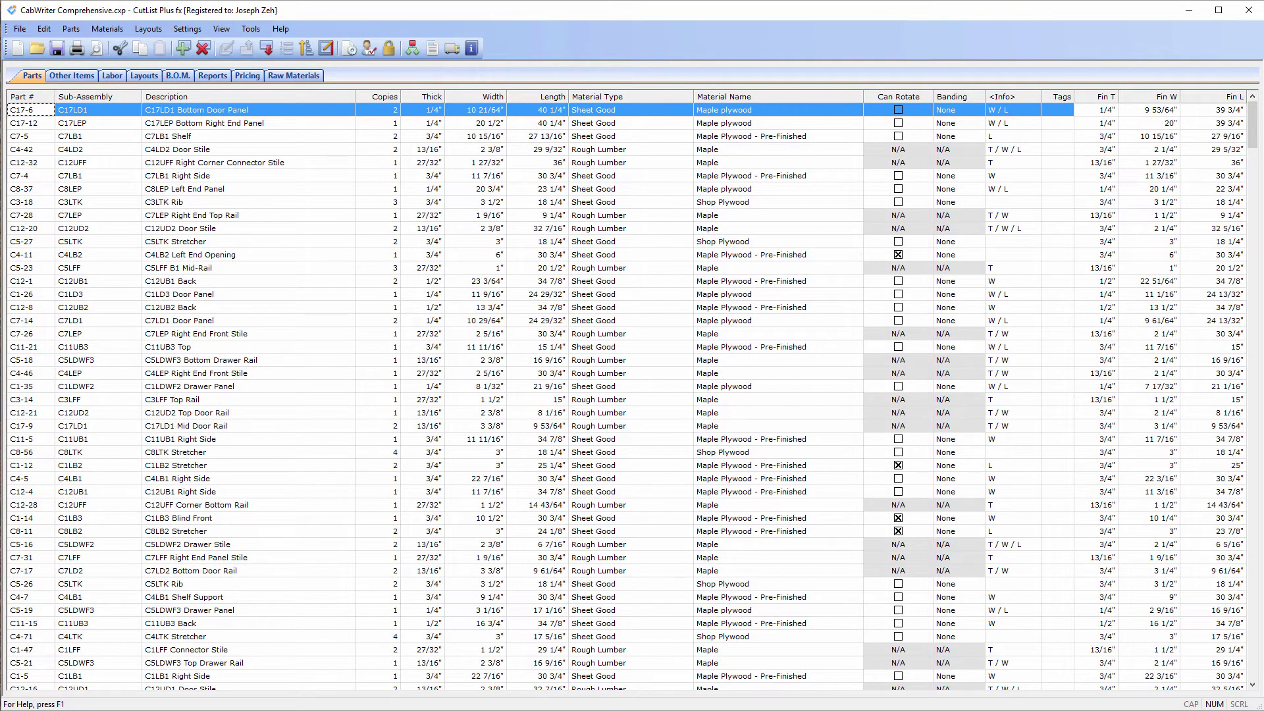
left_click(30, 97)
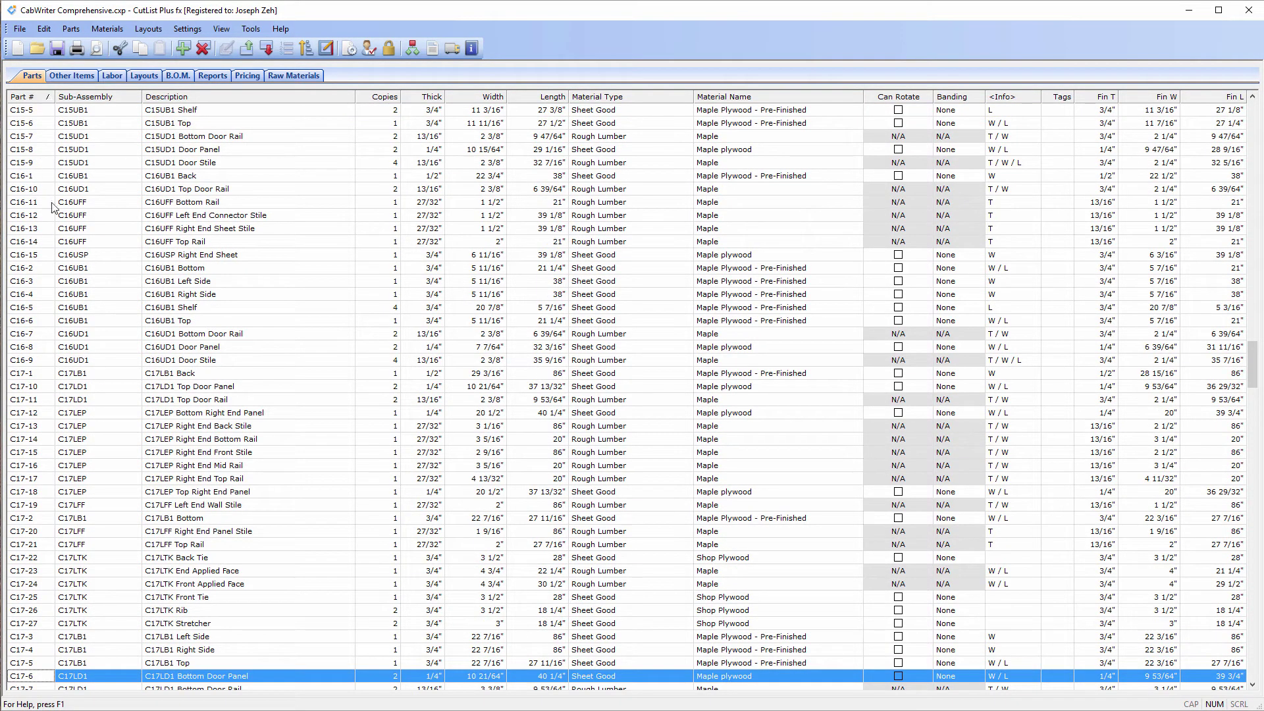
scroll(41, 217, "up", 20)
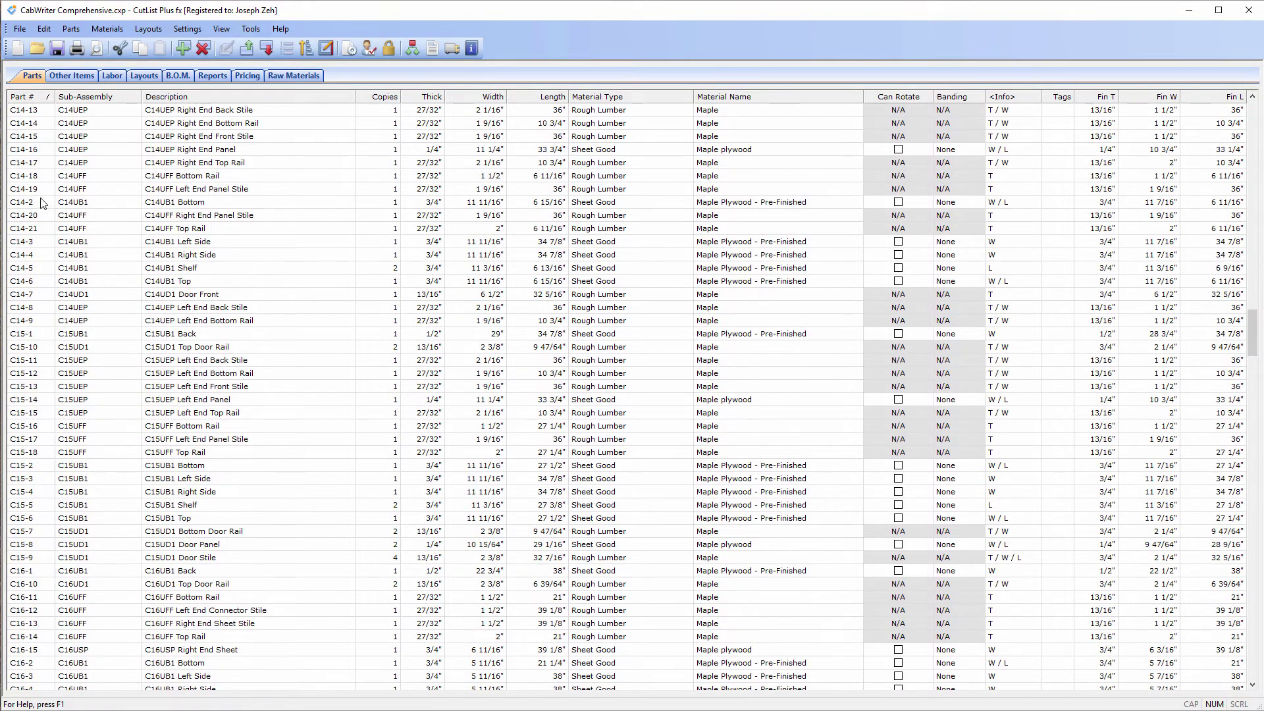
scroll(40, 190, "up", 20)
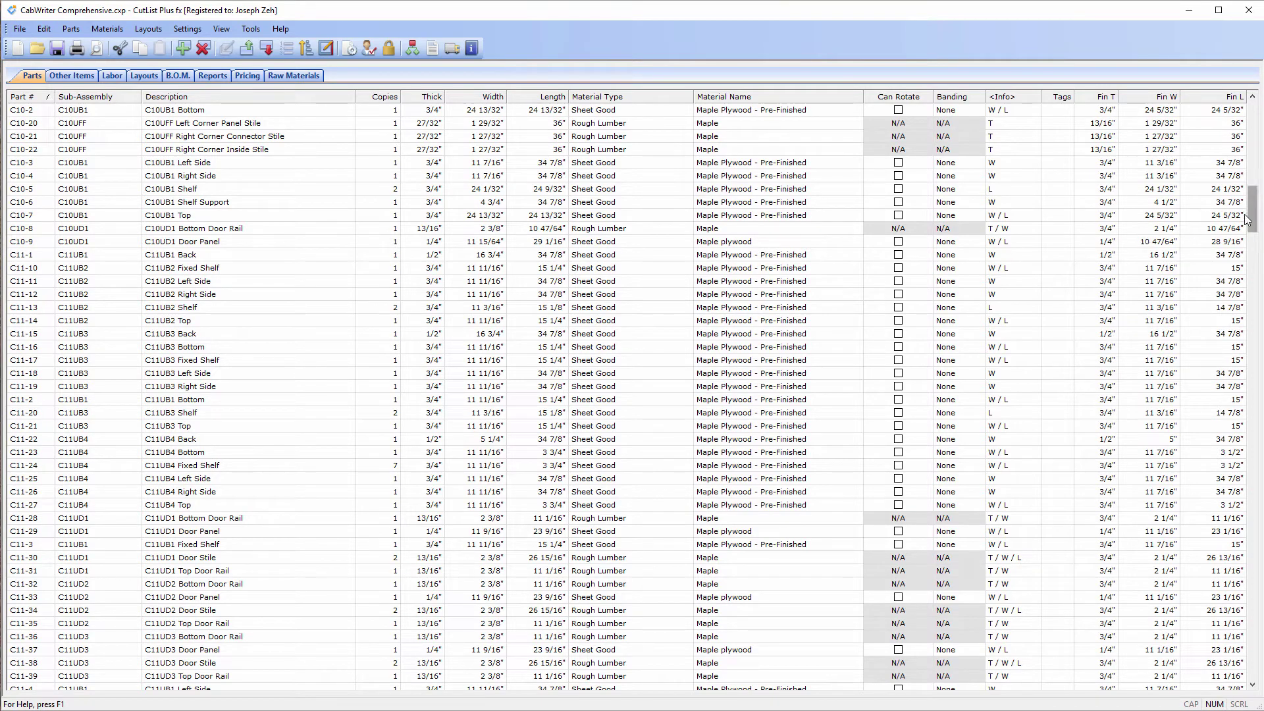
left_click_drag(1253, 209, 1254, 125)
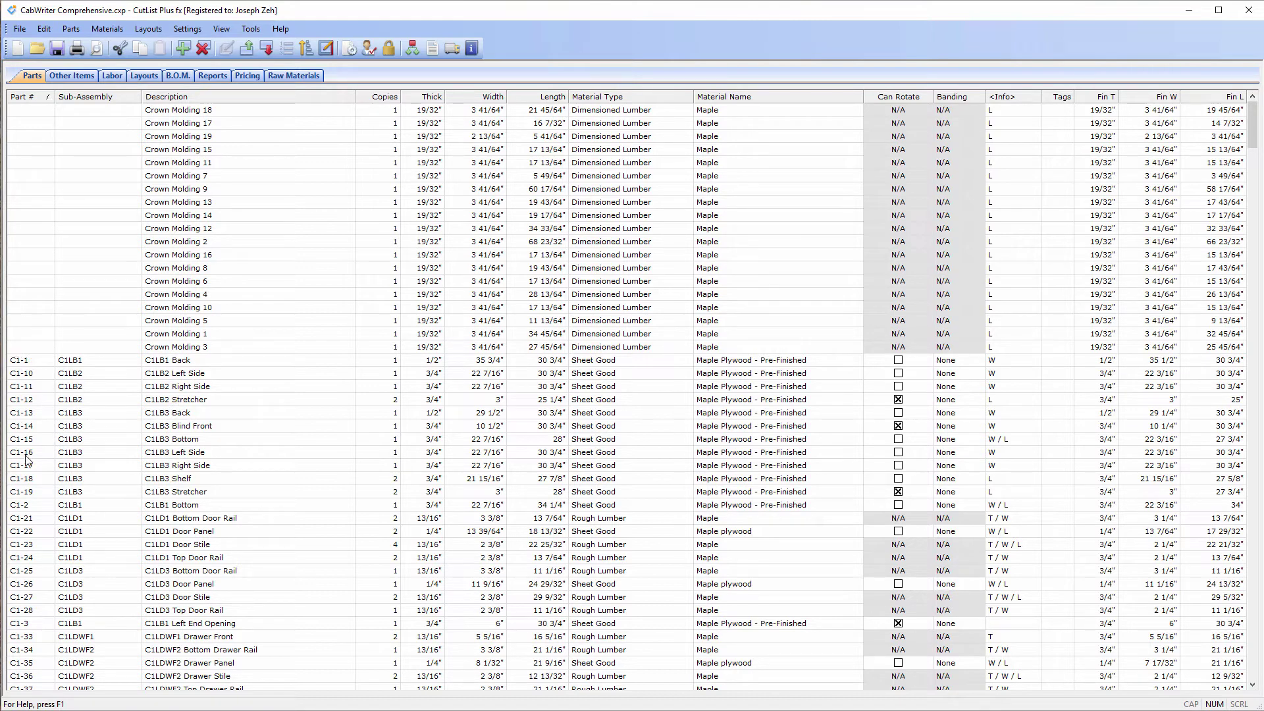
- Examine how the part numbers are assigned to the cabinet parts in the C1 and C10 rows
scroll(81, 426, "down", 10)
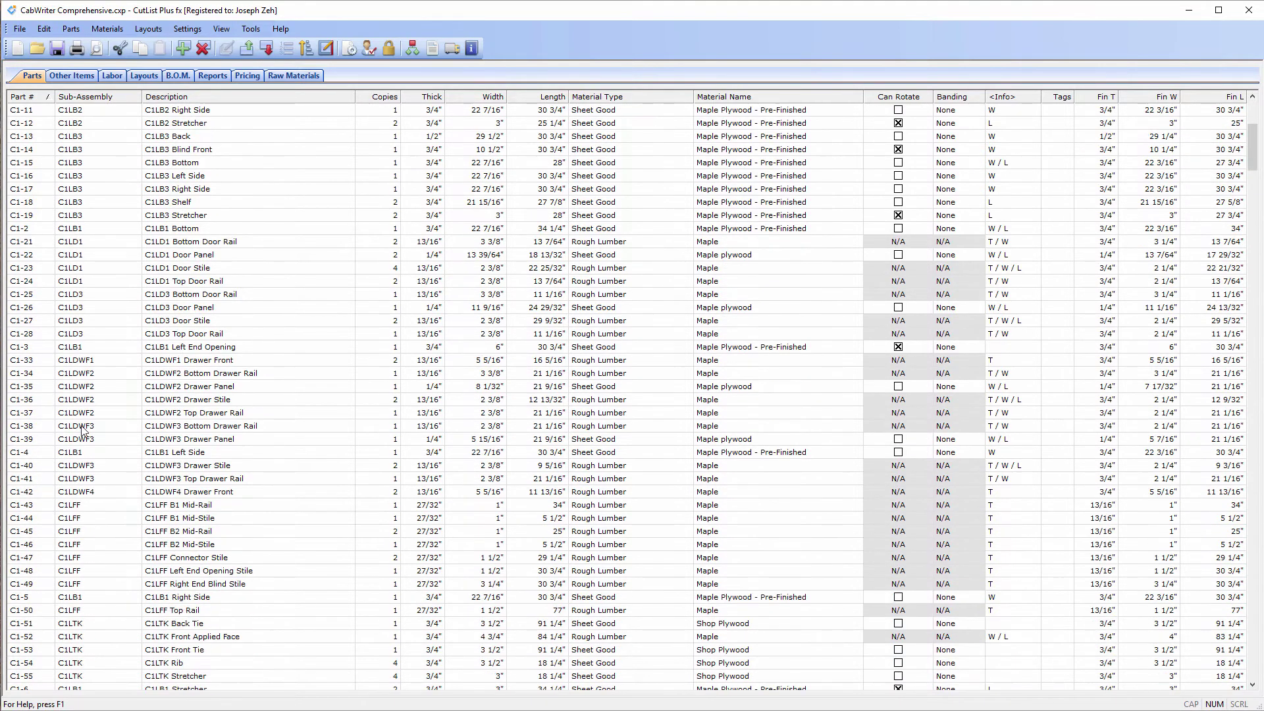
scroll(81, 431, "down", 4)
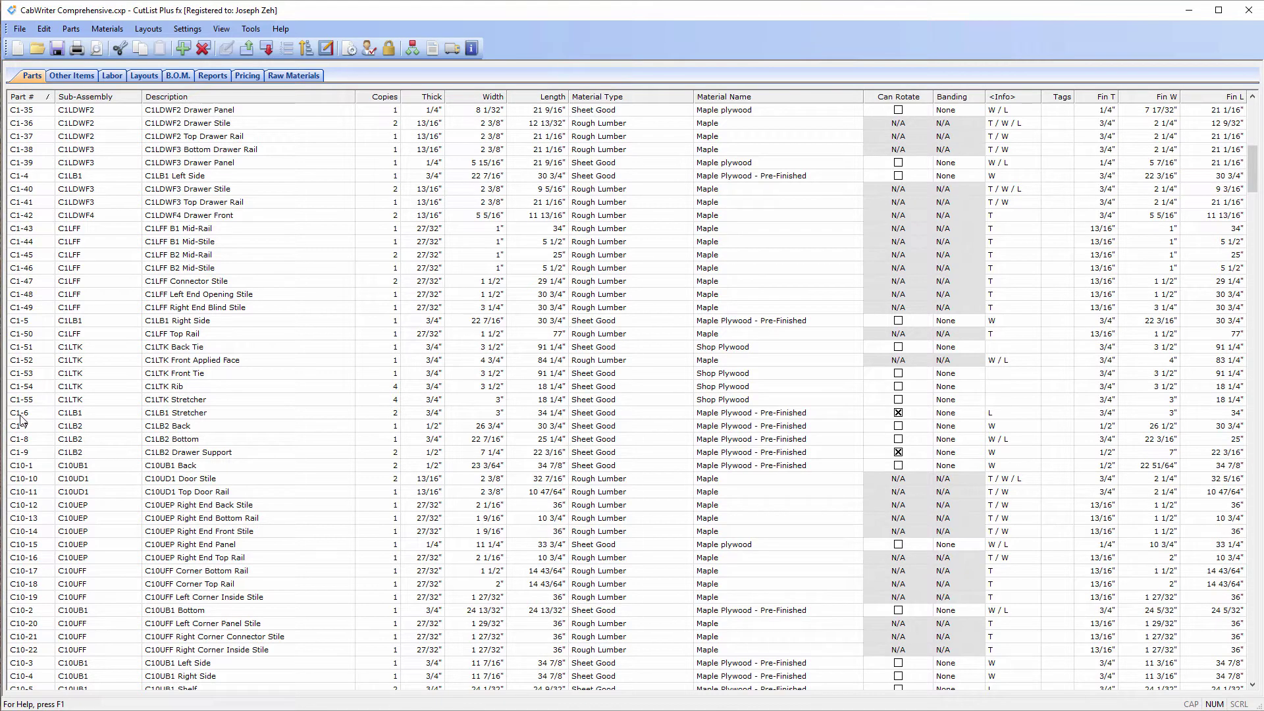
scroll(41, 631, "down", 3)
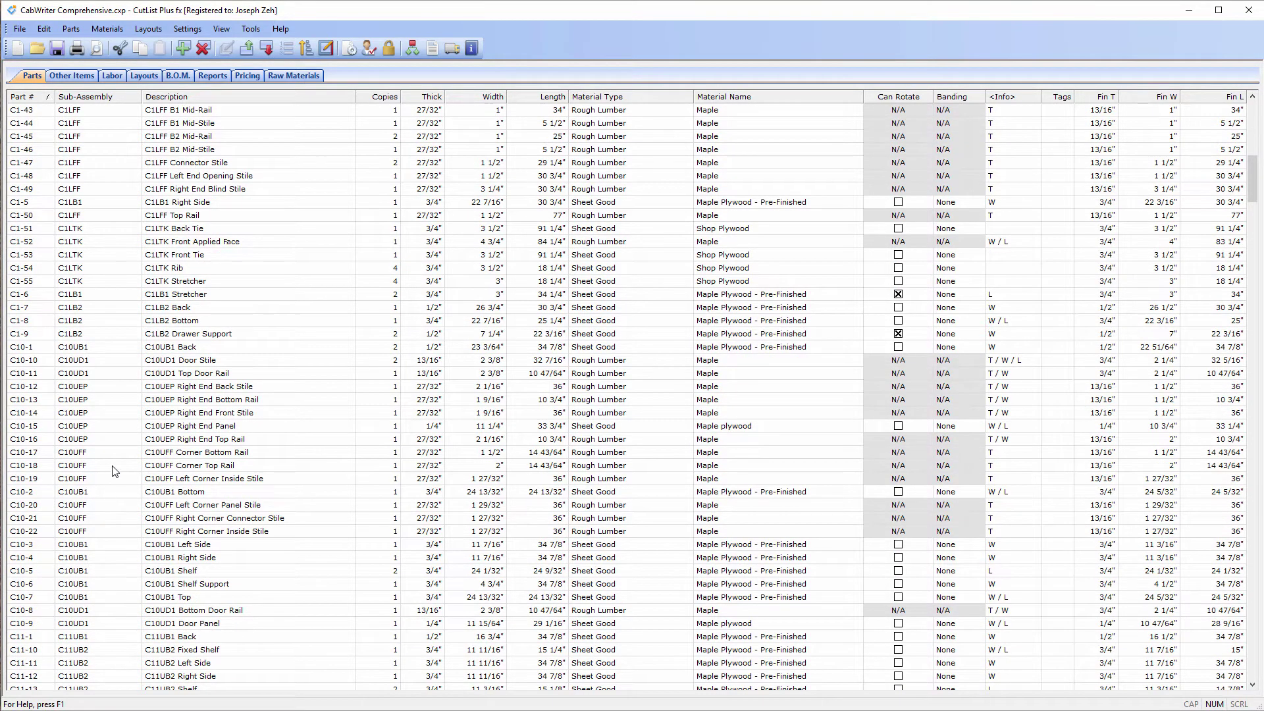
scroll(124, 454, "up", 10)
scroll(124, 454, "up", 4)
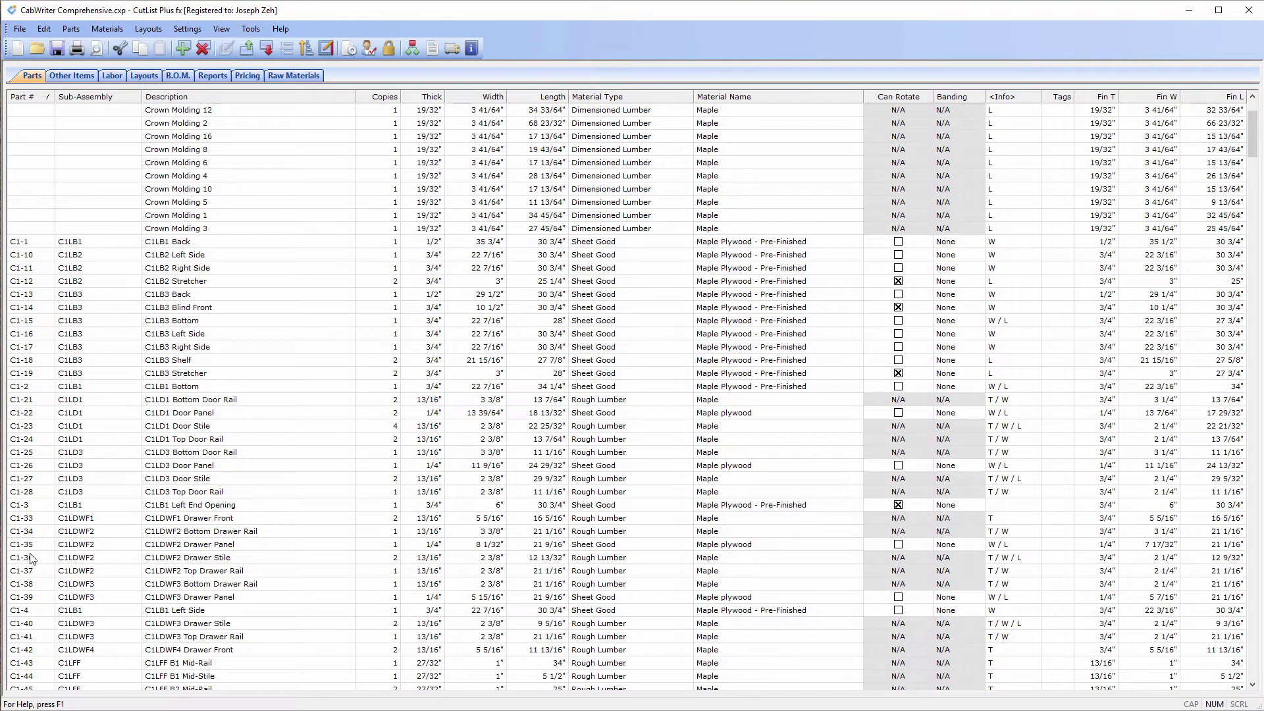
scroll(45, 610, "down", 2)
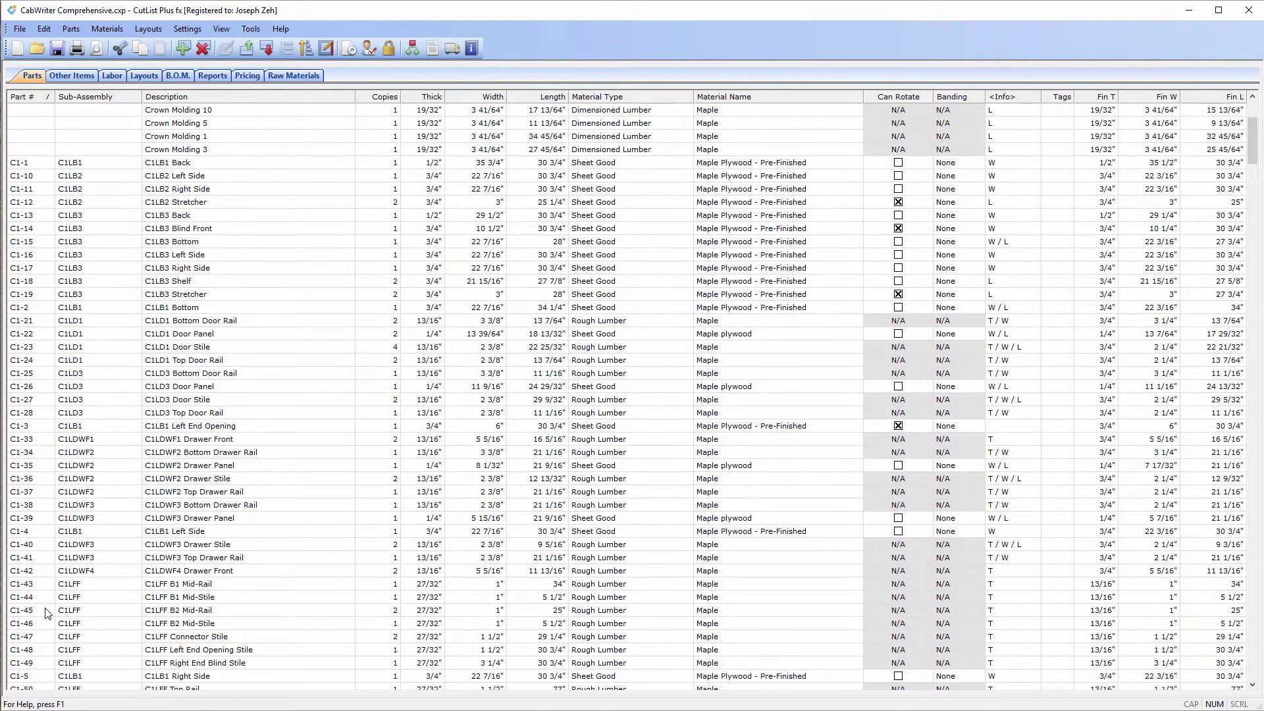
scroll(50, 625, "down", 3)
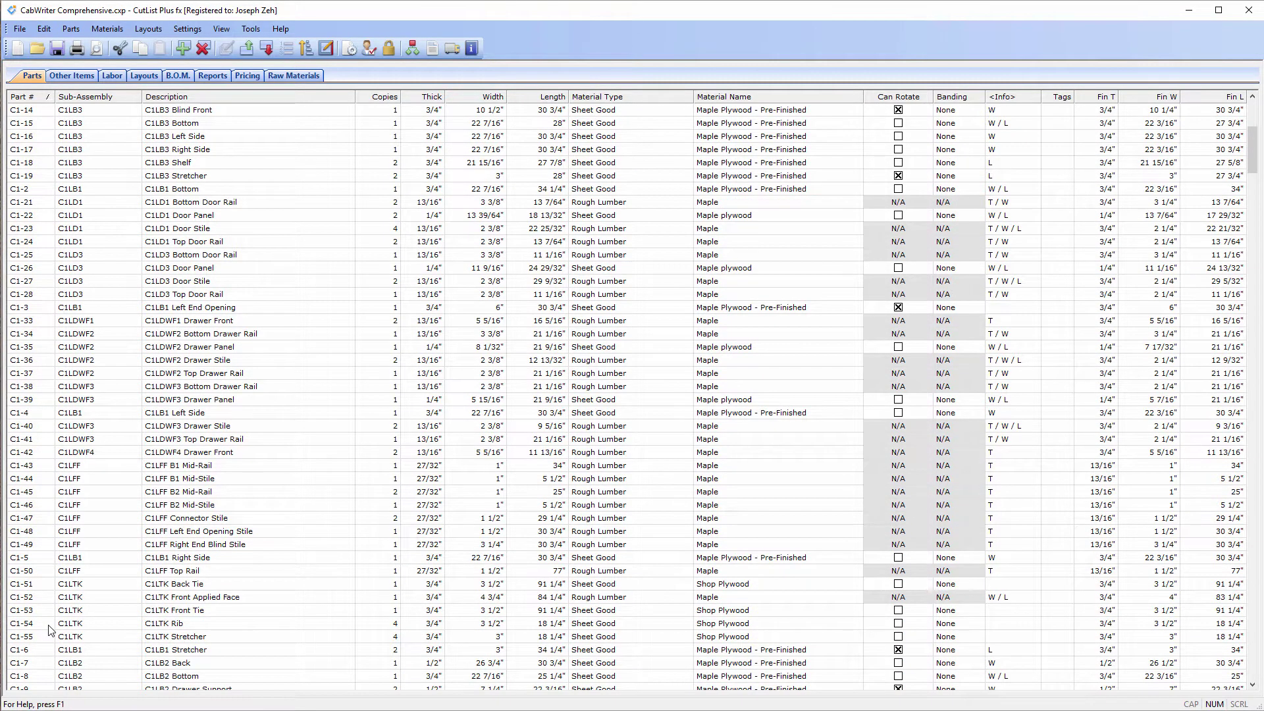
scroll(51, 630, "down", 1)
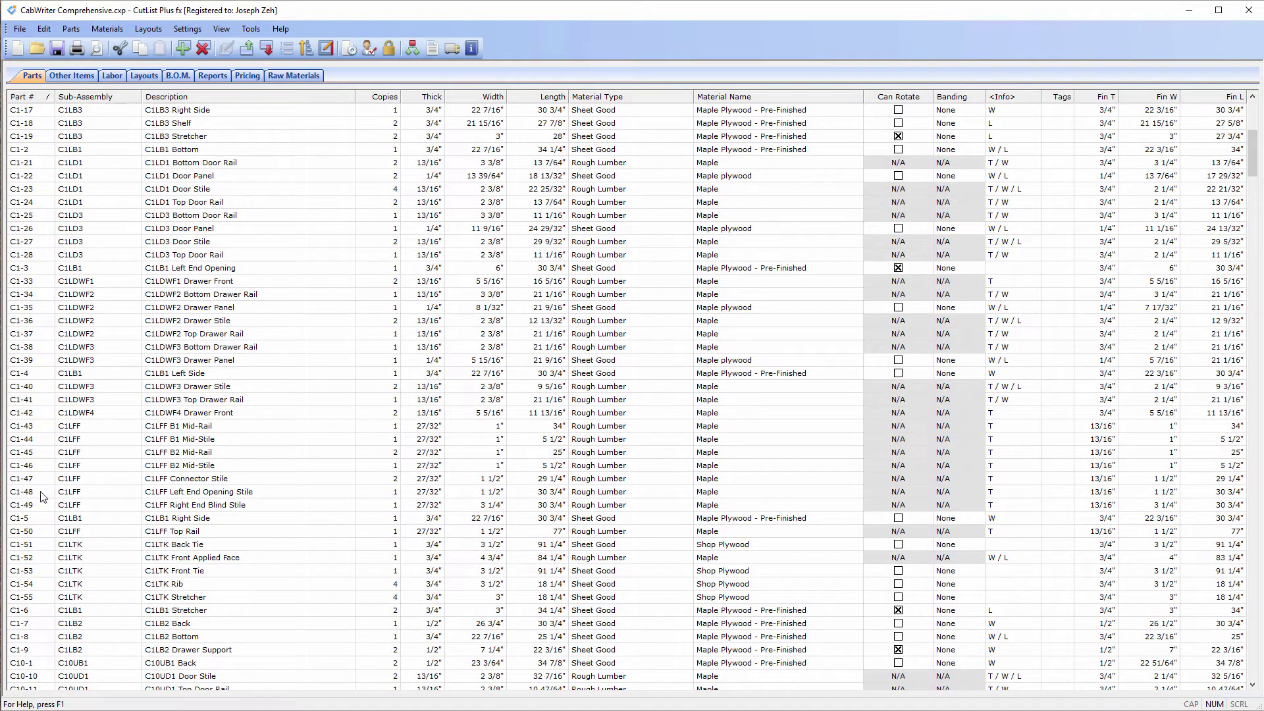
scroll(164, 435, "up", 5)
scroll(164, 431, "up", 4)
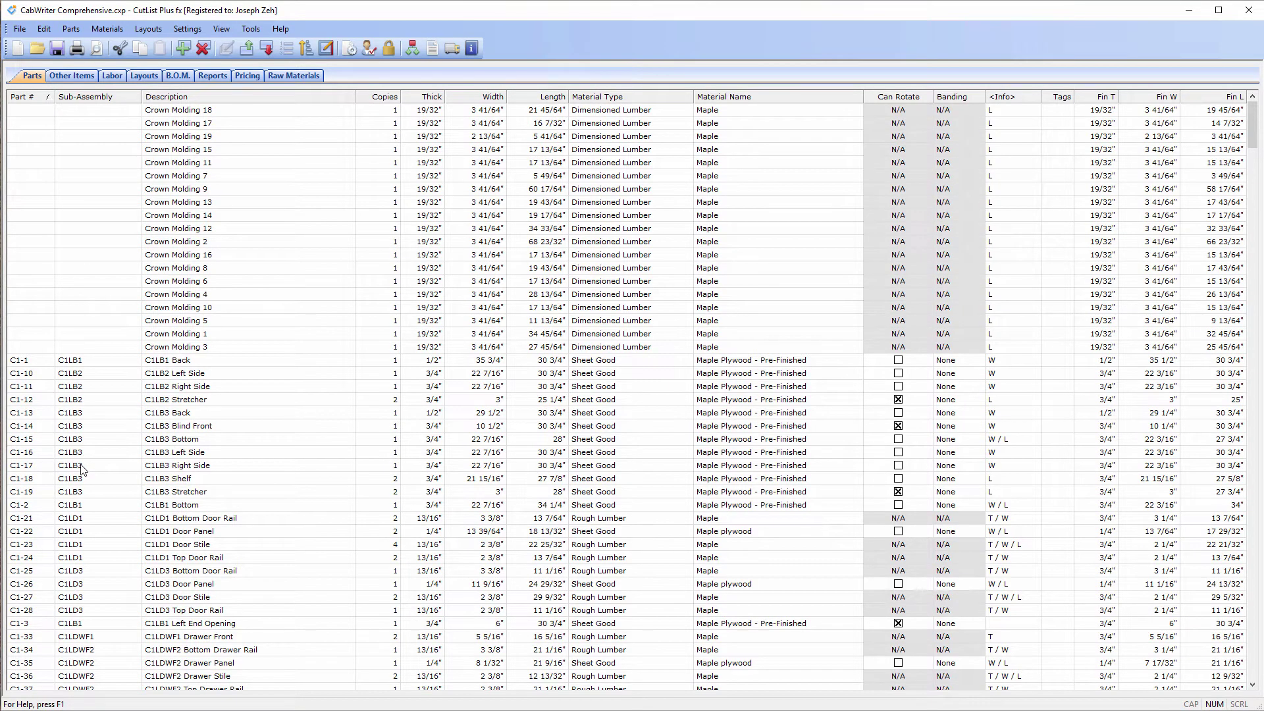
- Review the sub-assembly names, descriptions, sizes and material types of the parts in the sorted list
scroll(81, 468, "down", 5)
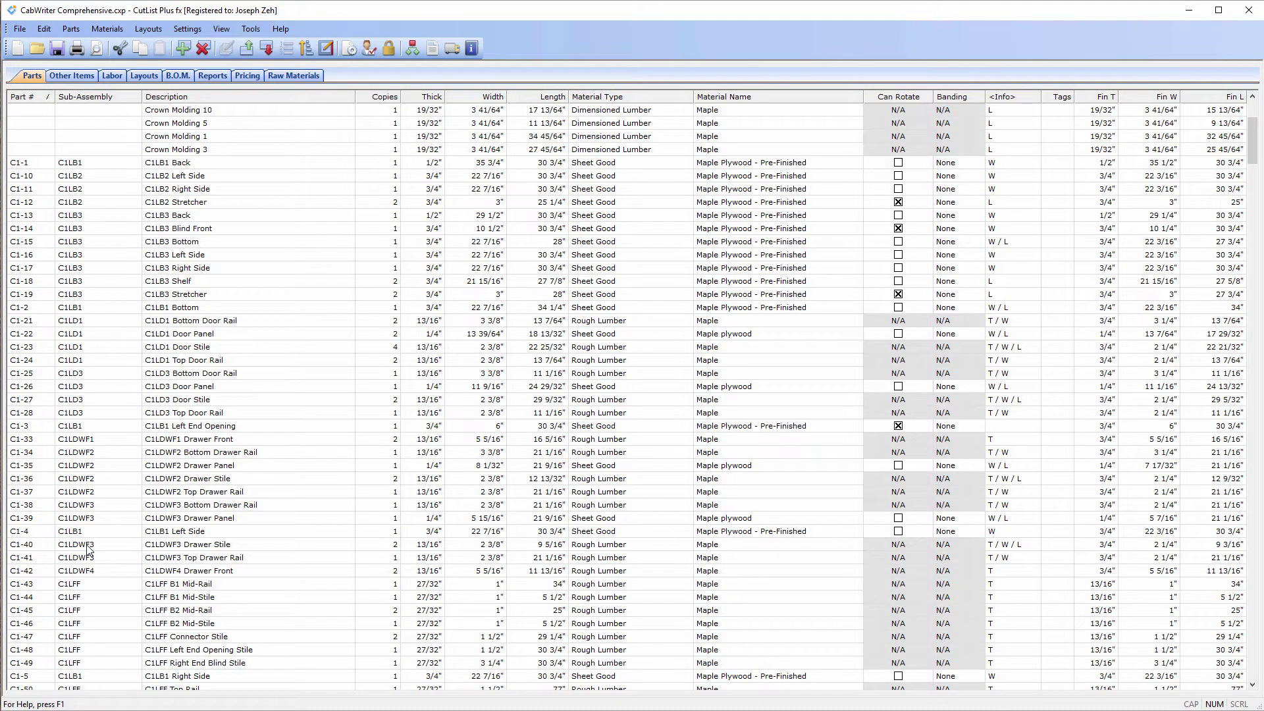
scroll(89, 550, "down", 2)
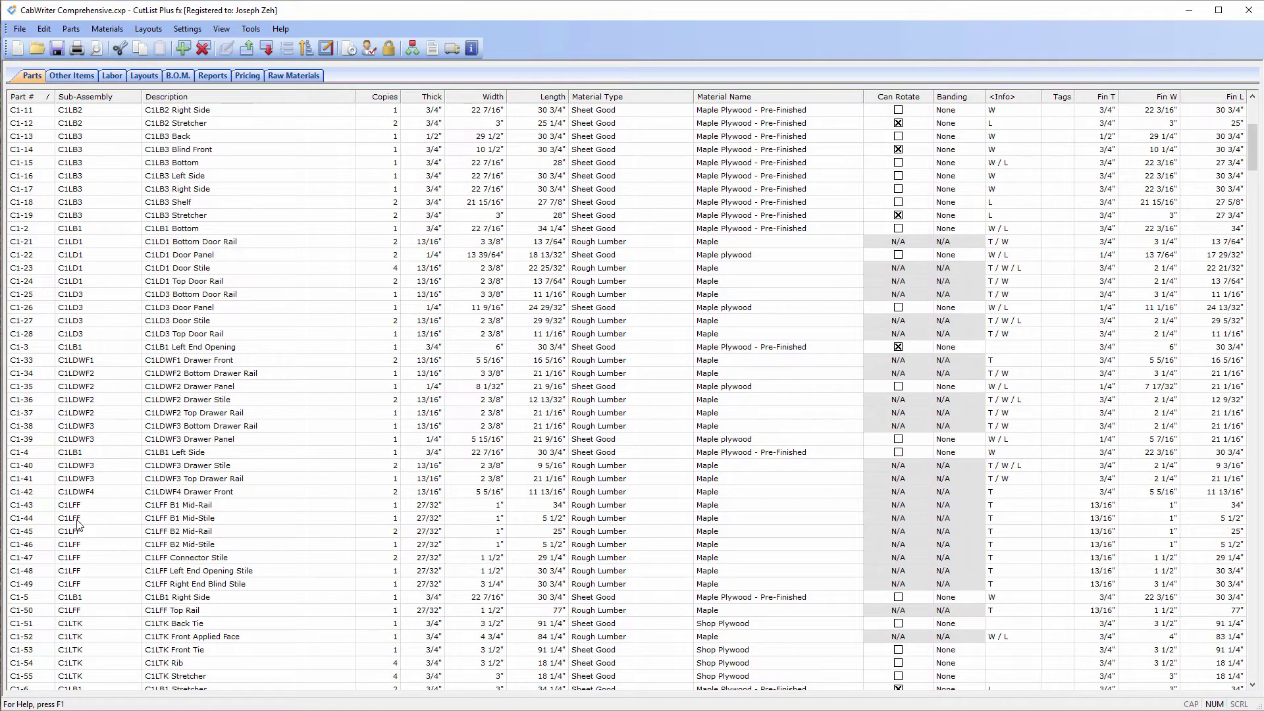
scroll(78, 521, "down", 2)
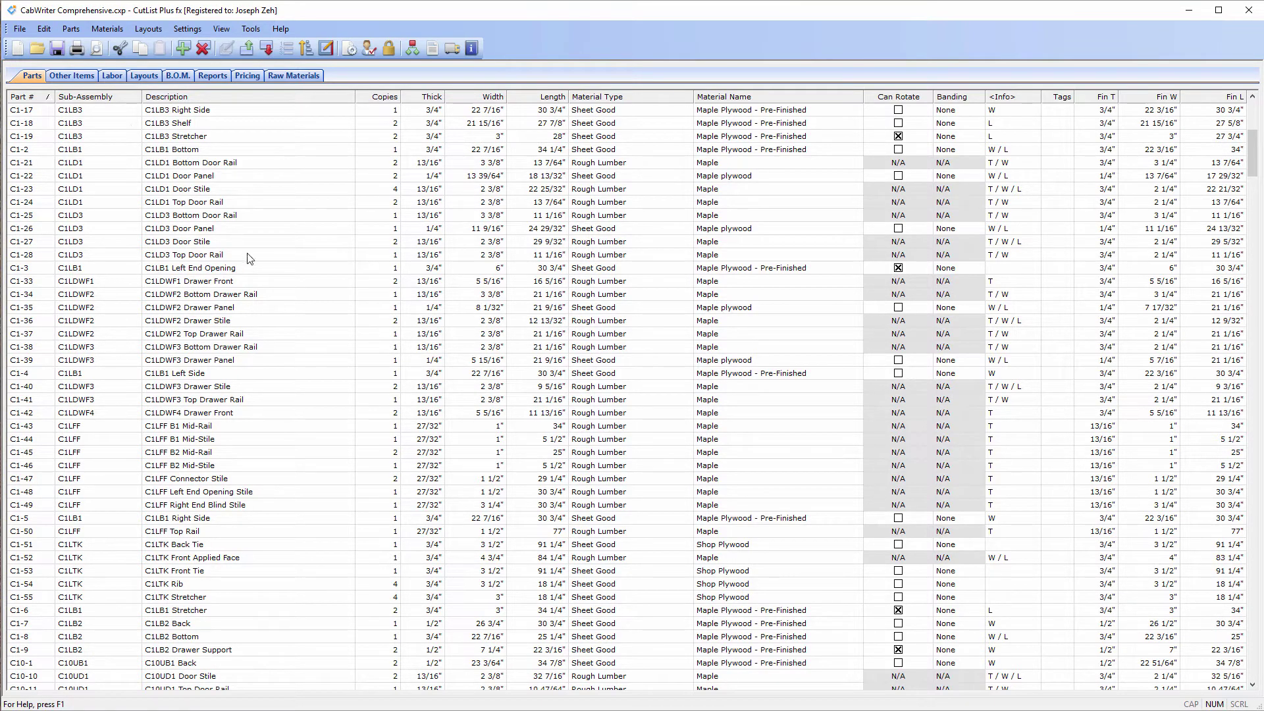
scroll(257, 279, "up", 3)
scroll(256, 283, "up", 2)
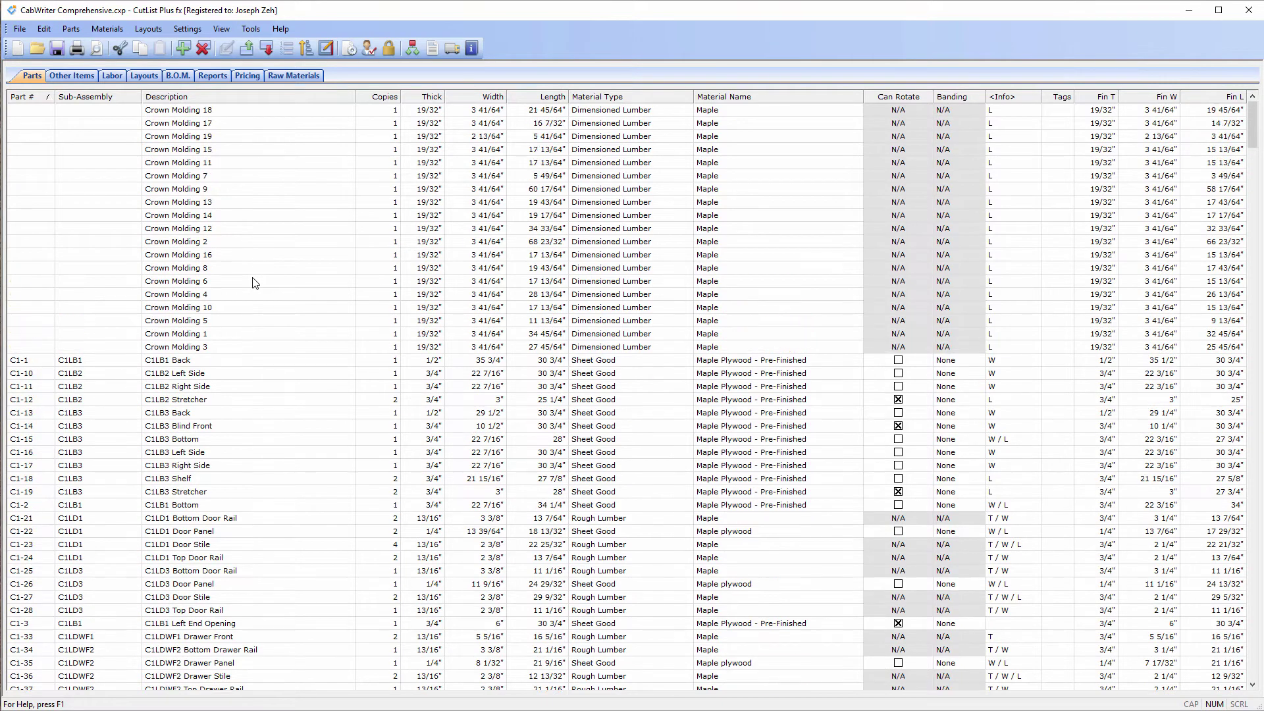
scroll(217, 431, "down", 4)
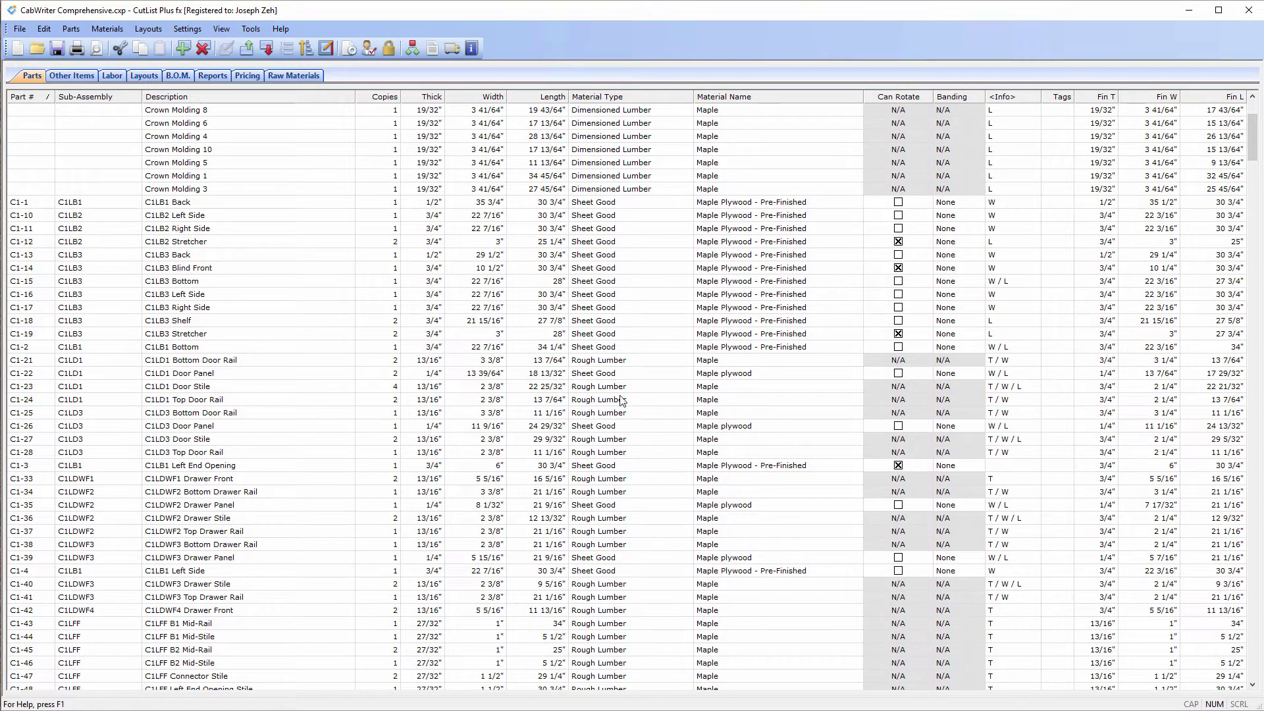
scroll(648, 324, "down", 4)
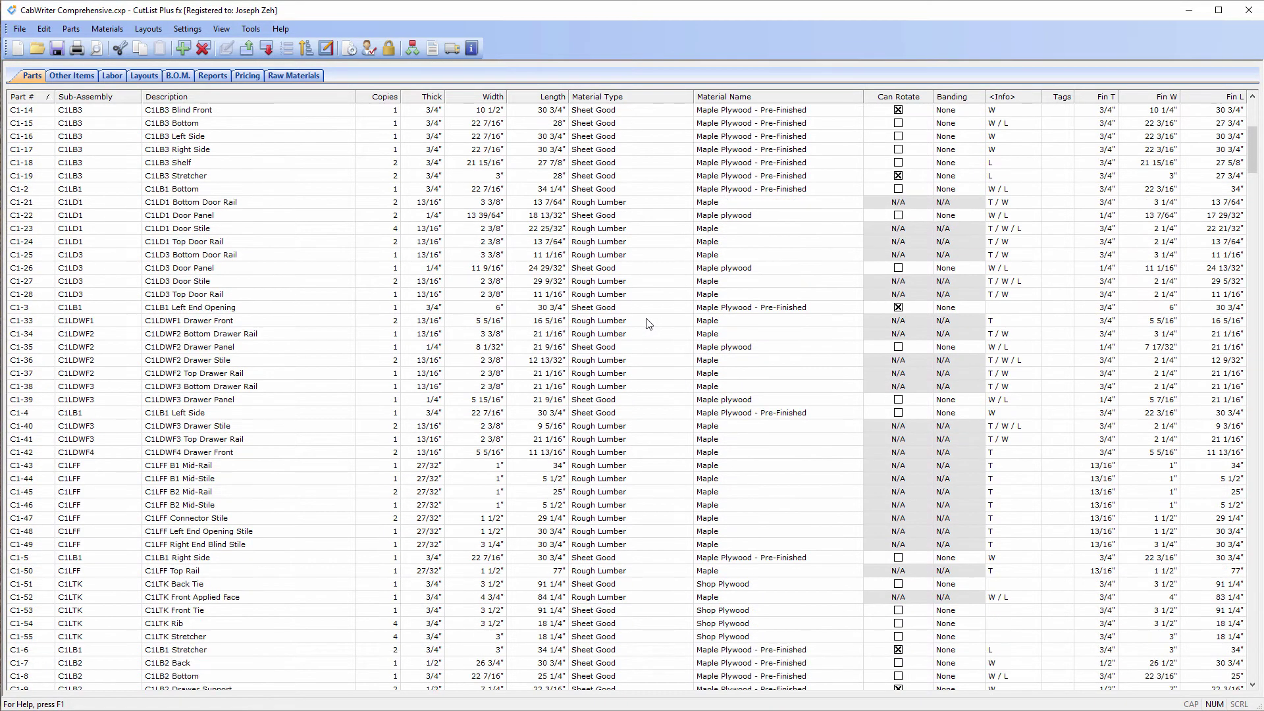
scroll(648, 324, "down", 8)
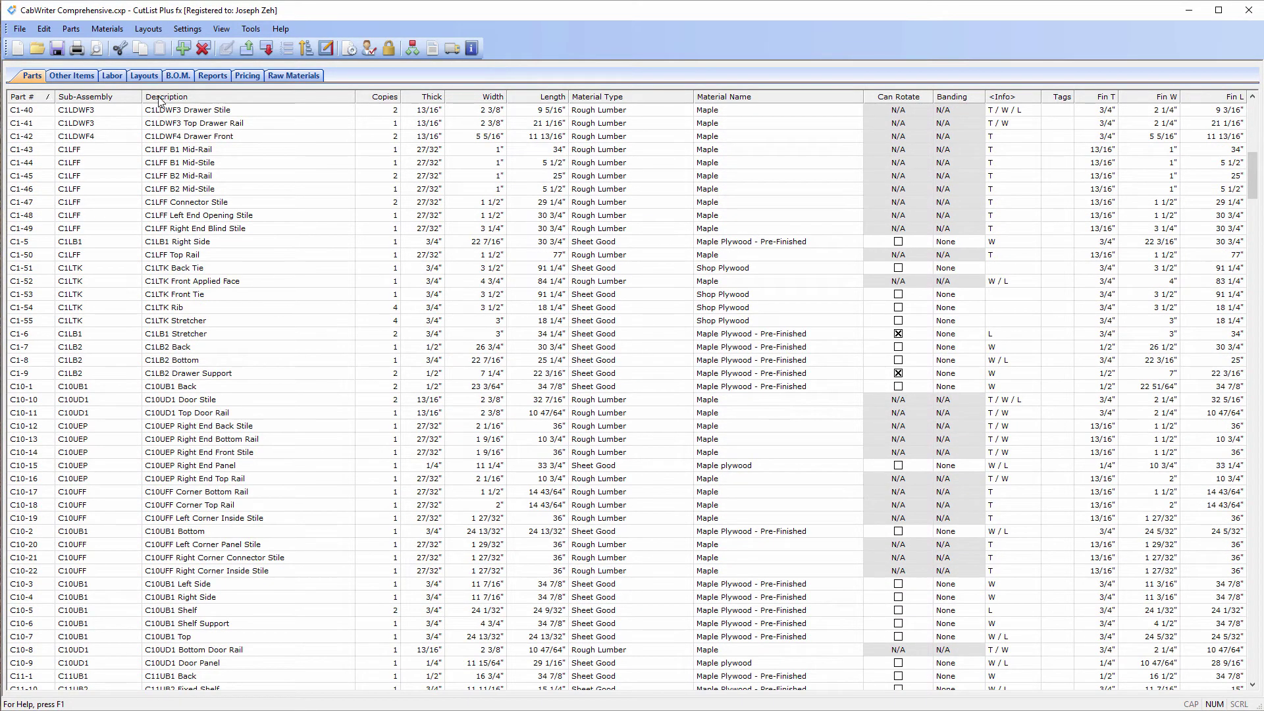
- View the sheet layouts for 3/4" Maple Plywood - Pre-Finished and examine diagram 11
left_click(144, 77)
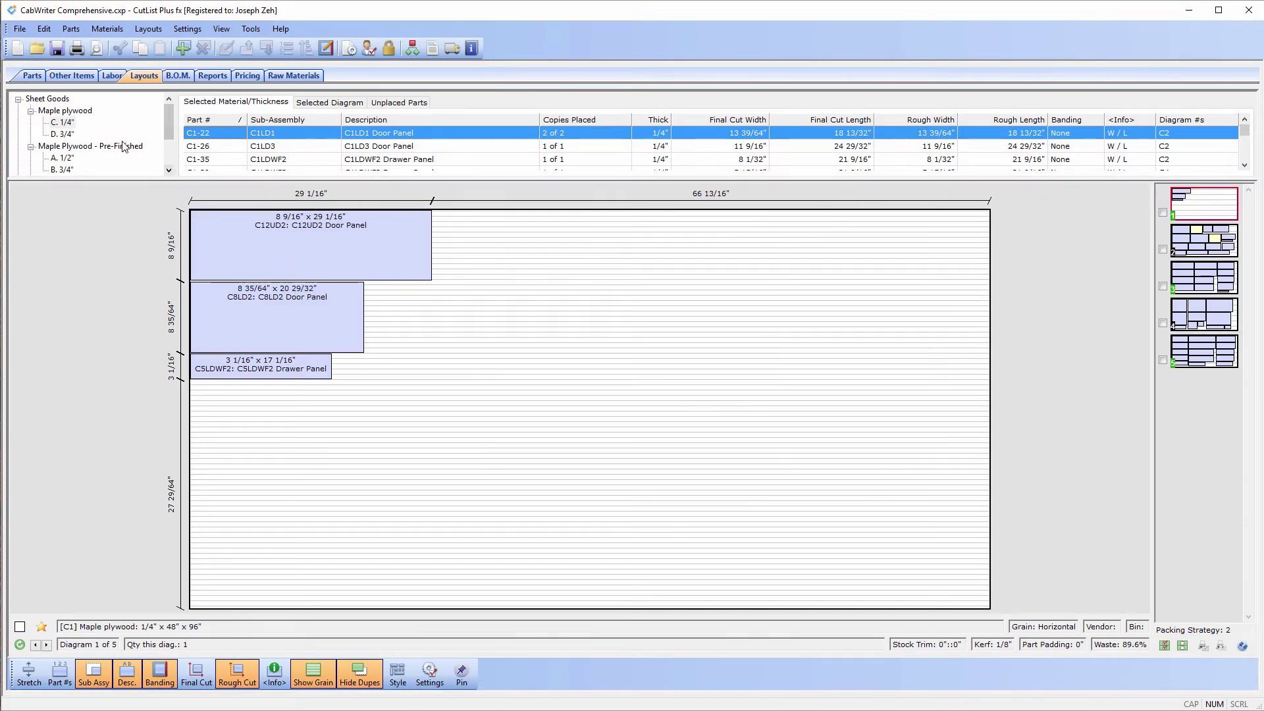
mouse_move(168, 116)
left_mouse_down()
mouse_move(174, 148)
mouse_move(182, 113)
left_mouse_up()
left_click(63, 170)
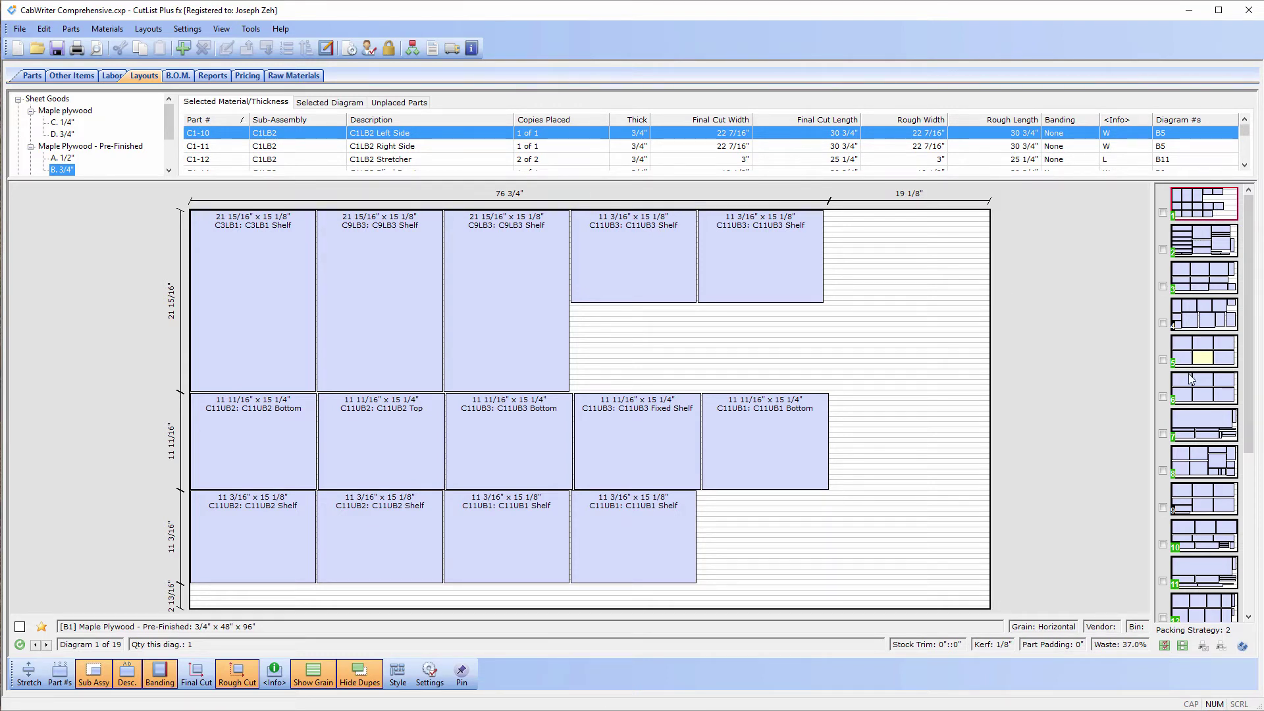
left_click_drag(1245, 354, 1246, 512)
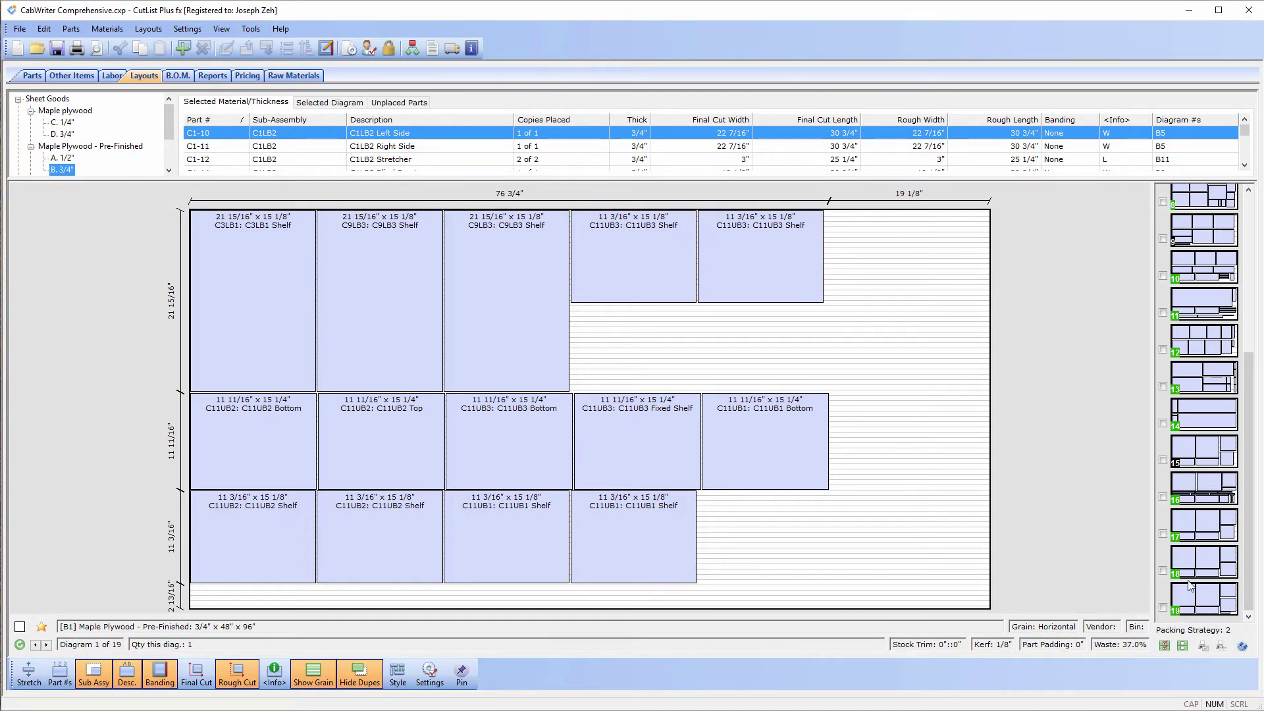
left_click(1193, 312)
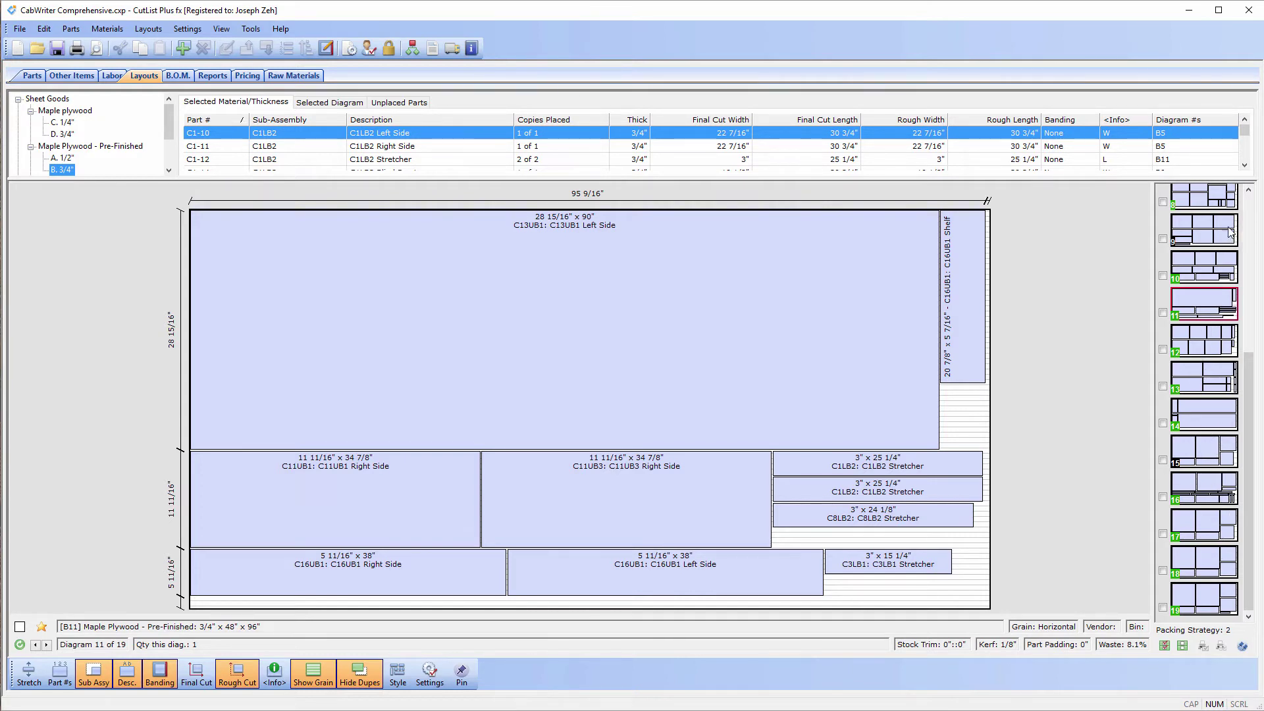
left_click_drag(1249, 373, 1248, 208)
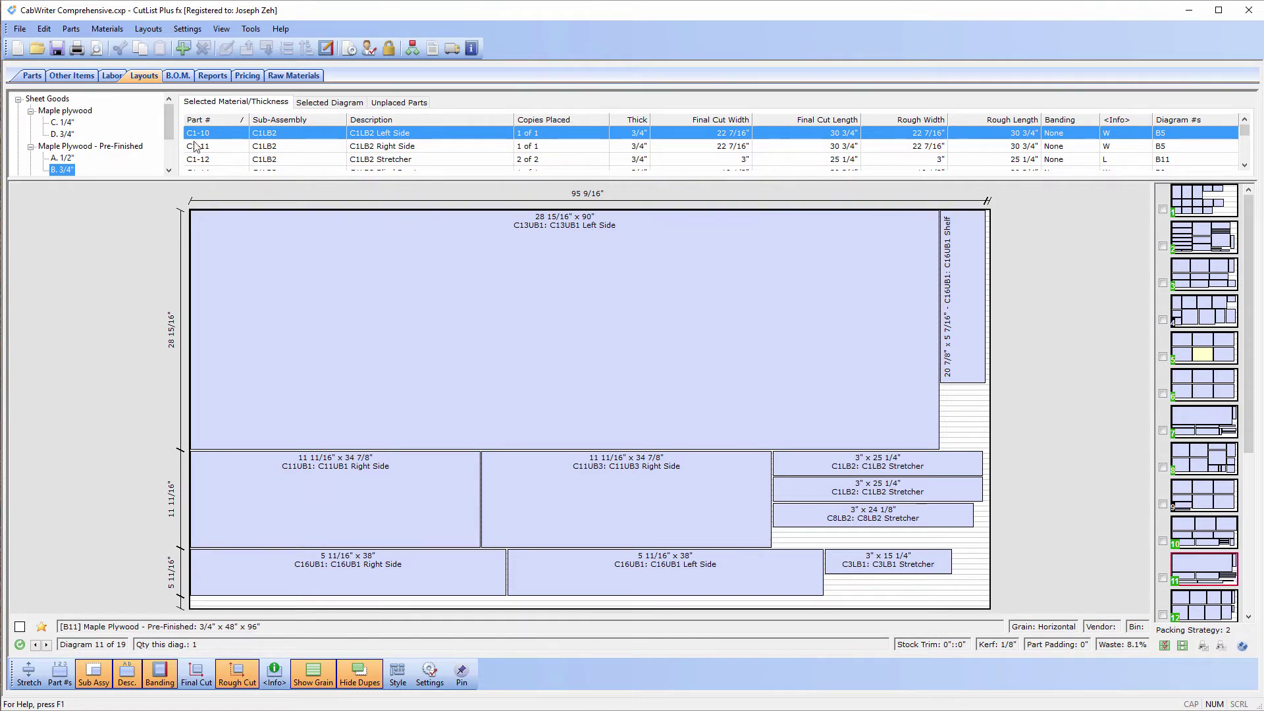
- Review the project's bill of materials cost summary, pricing and materials summary report, and return to the sheet layouts
left_click(178, 76)
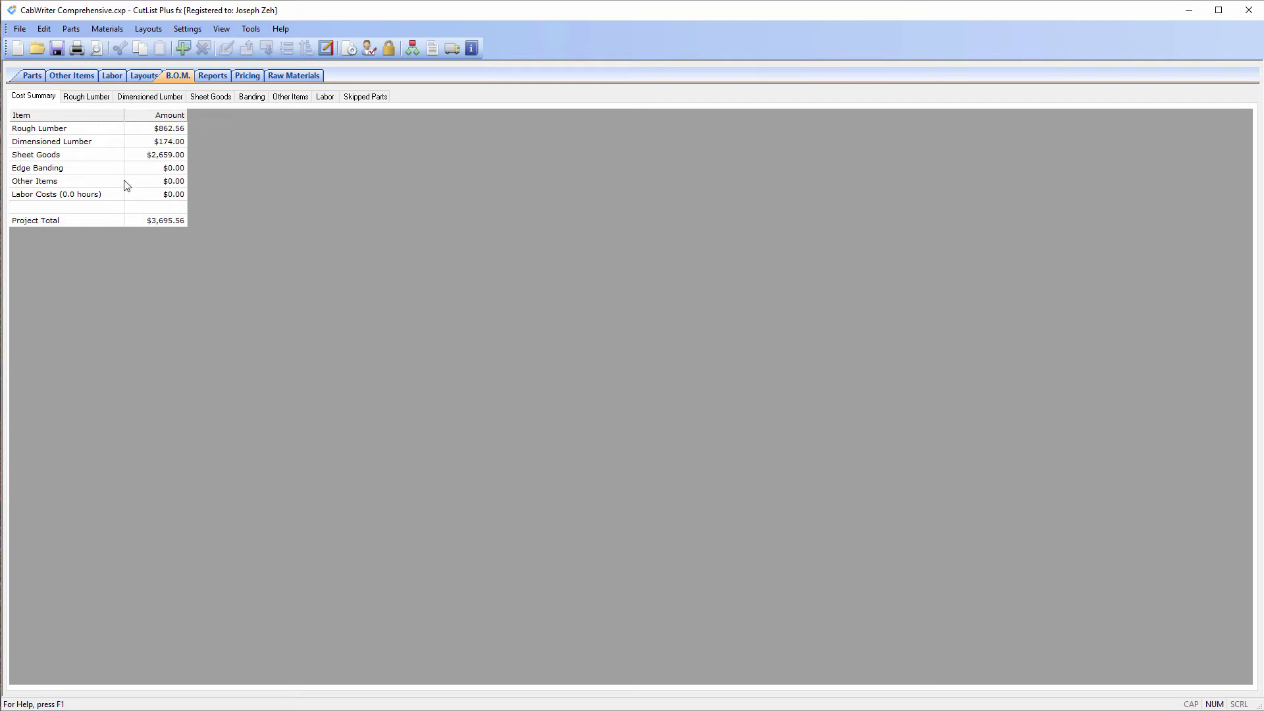
left_click(247, 76)
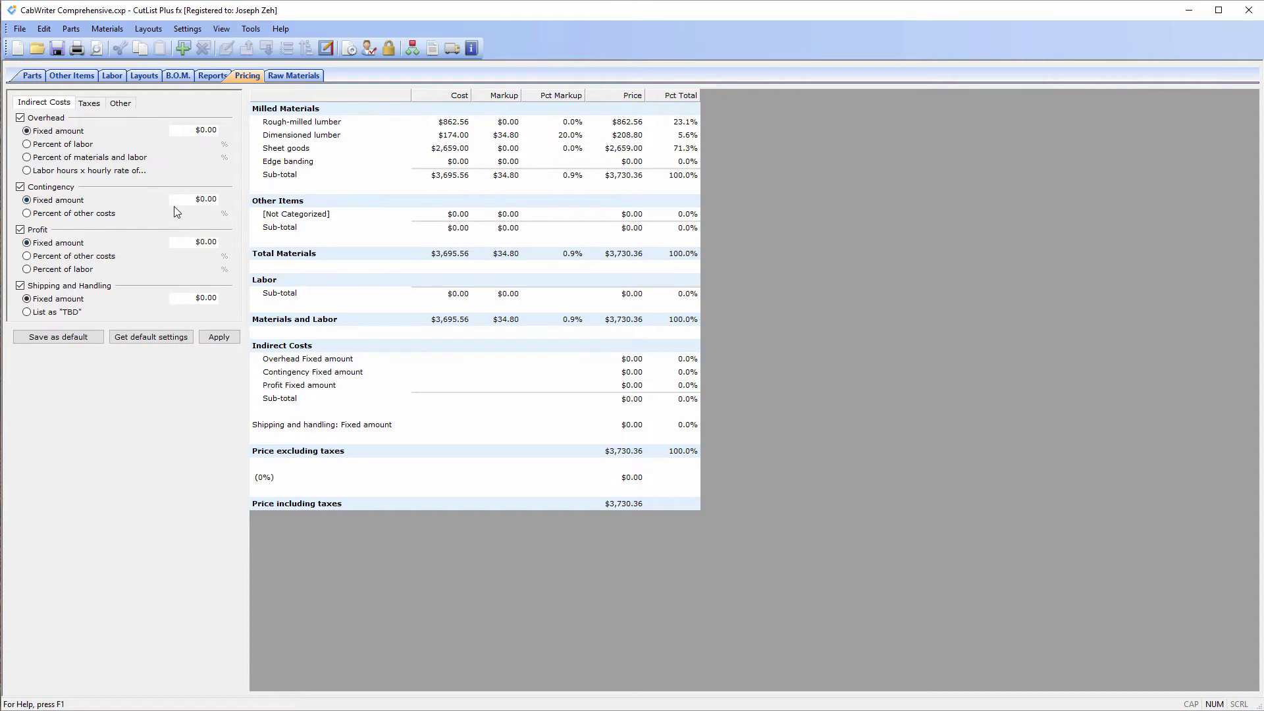
left_click(208, 78)
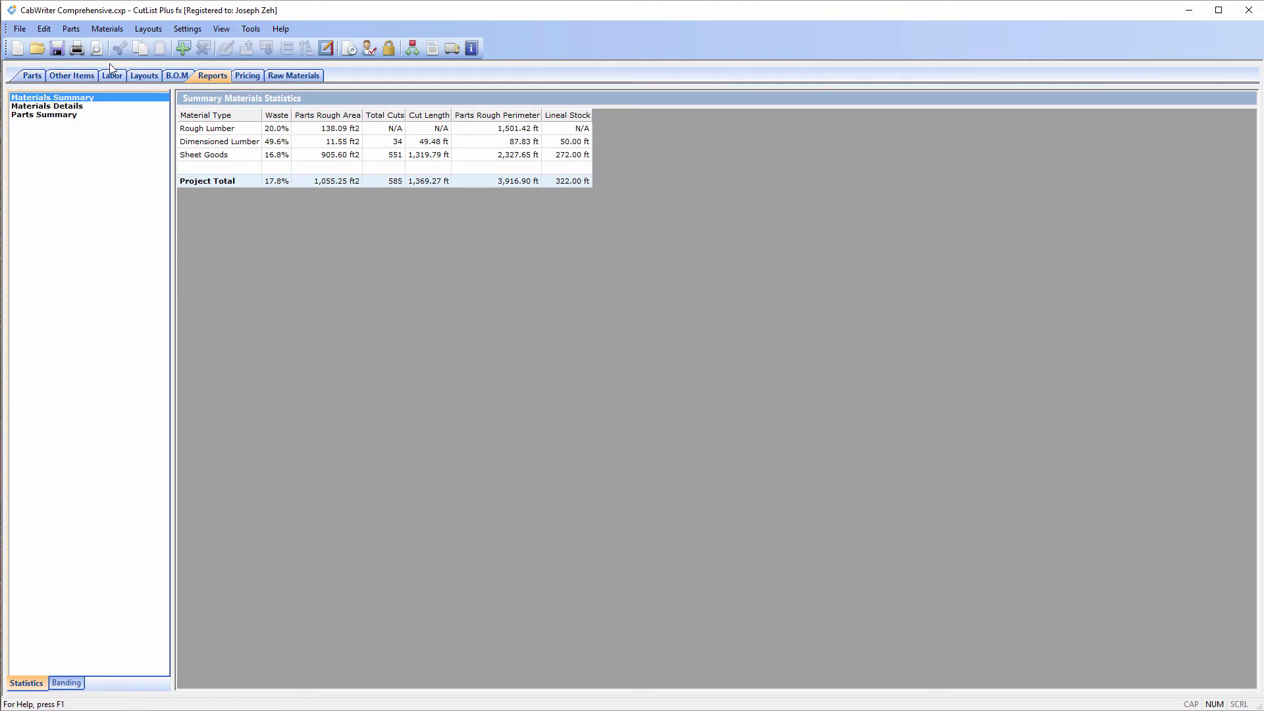
left_click(140, 77)
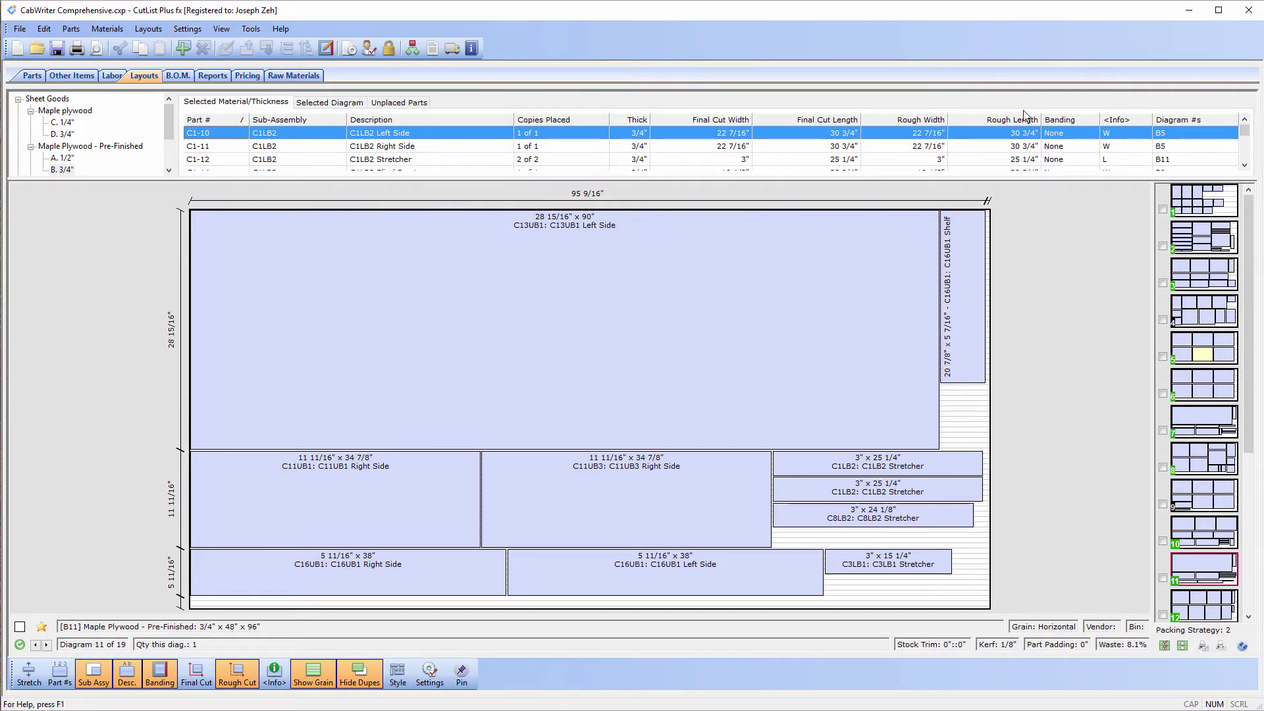
- Switch back to File Explorer and open the CabWriter Comprehensive subfolder
left_click(1189, 10)
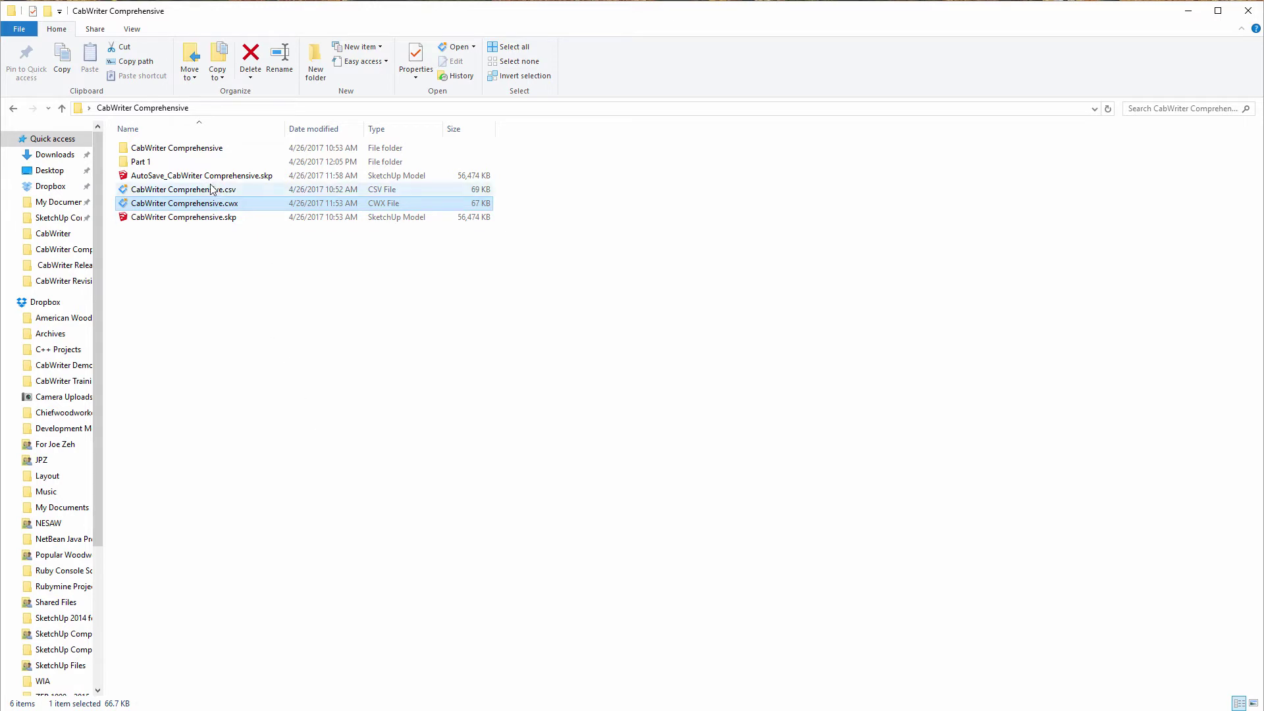
double_click(126, 151)
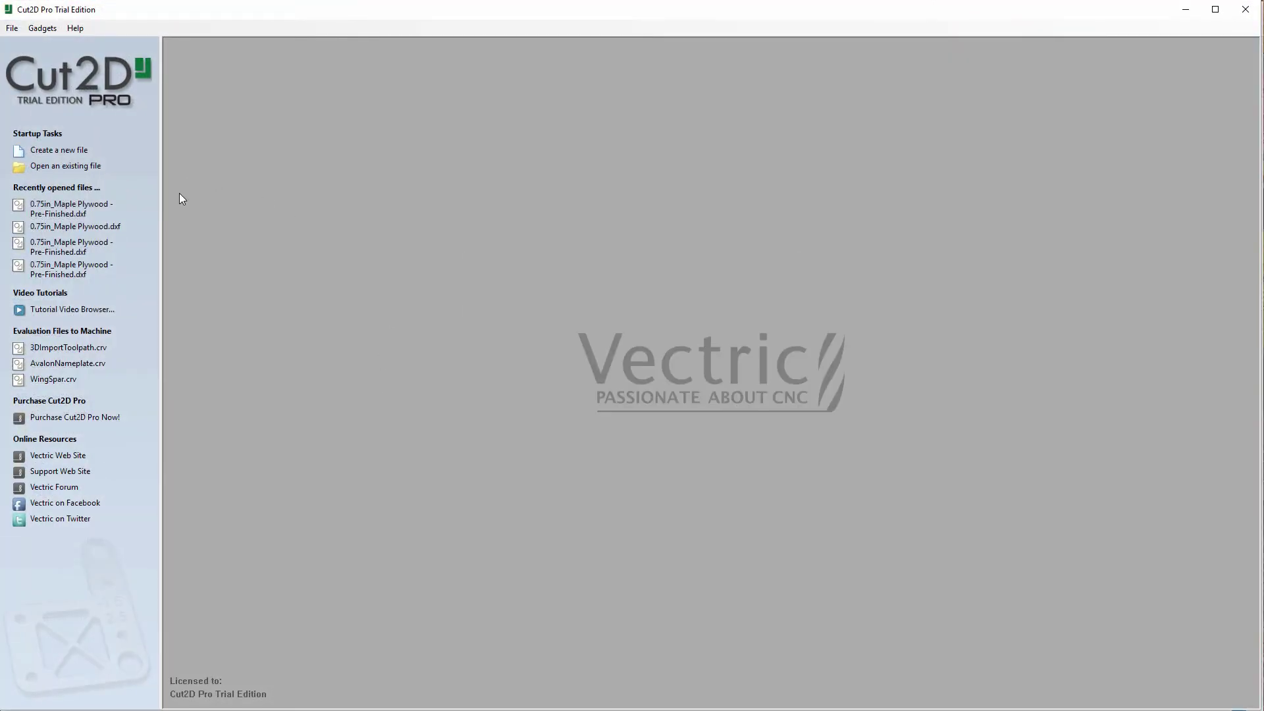
- Create a new 96.5 × 48.5 inch job with a 0.75 inch material thickness in Cut2D Pro
left_click(12, 28)
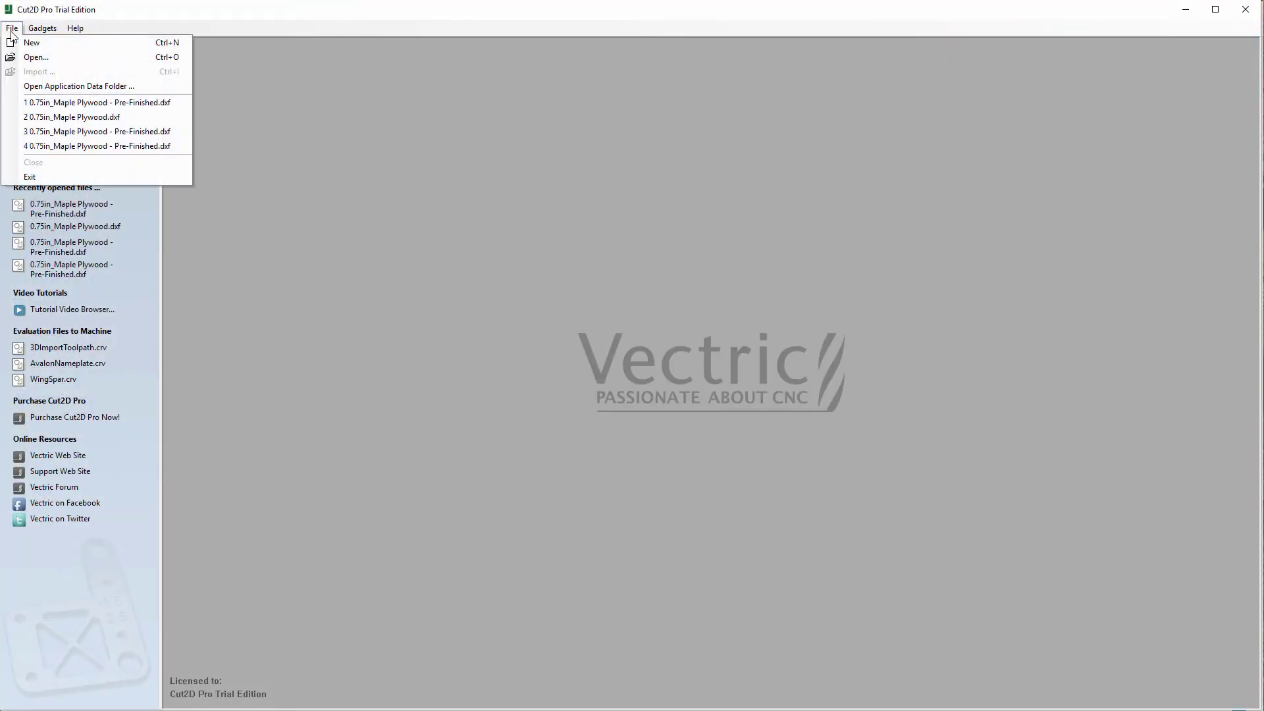
left_click(31, 42)
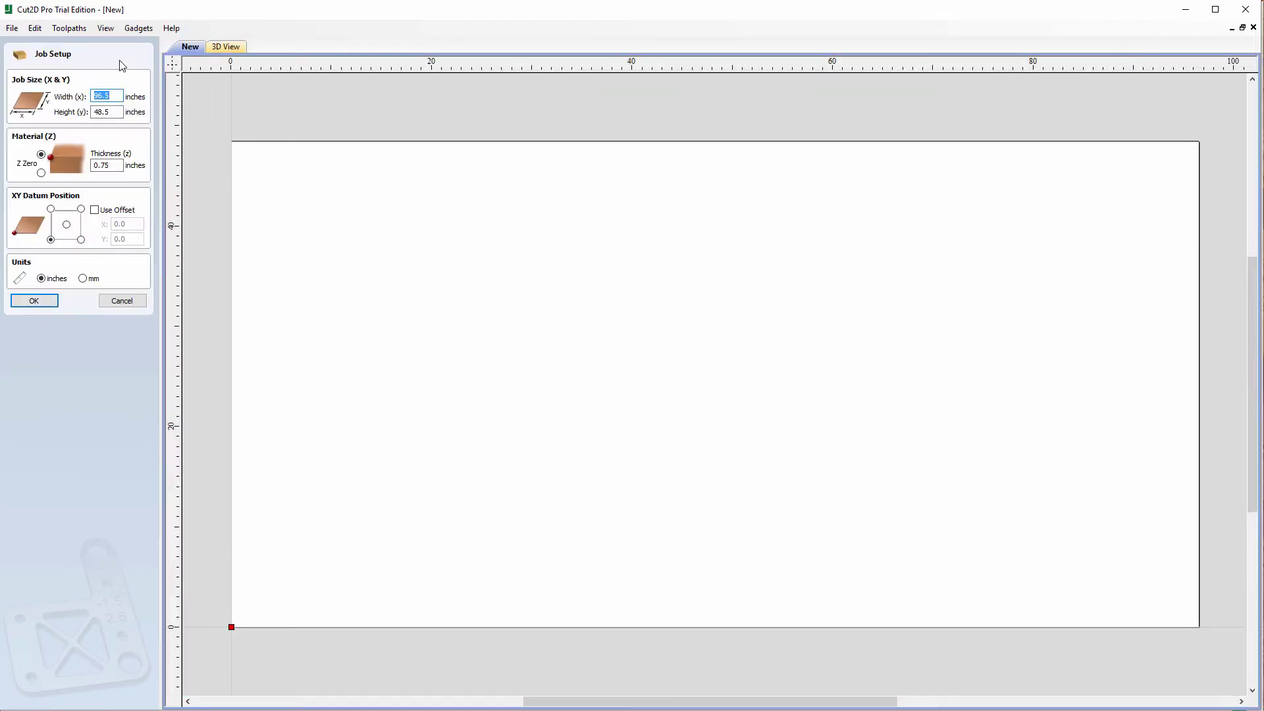
left_click(48, 304)
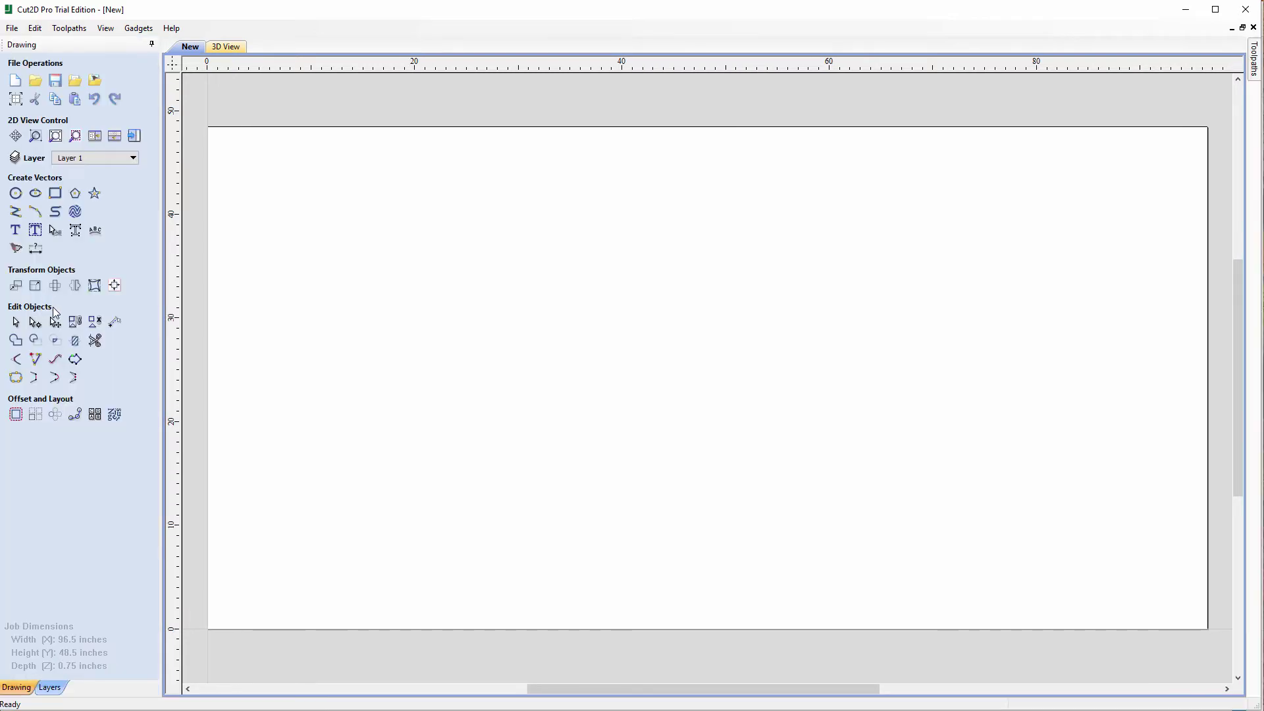
- Import the vectors from 0.75in_Maple Plywood - Pre-Finished.dxf into the new job
left_click(12, 28)
mouse_move(54, 177)
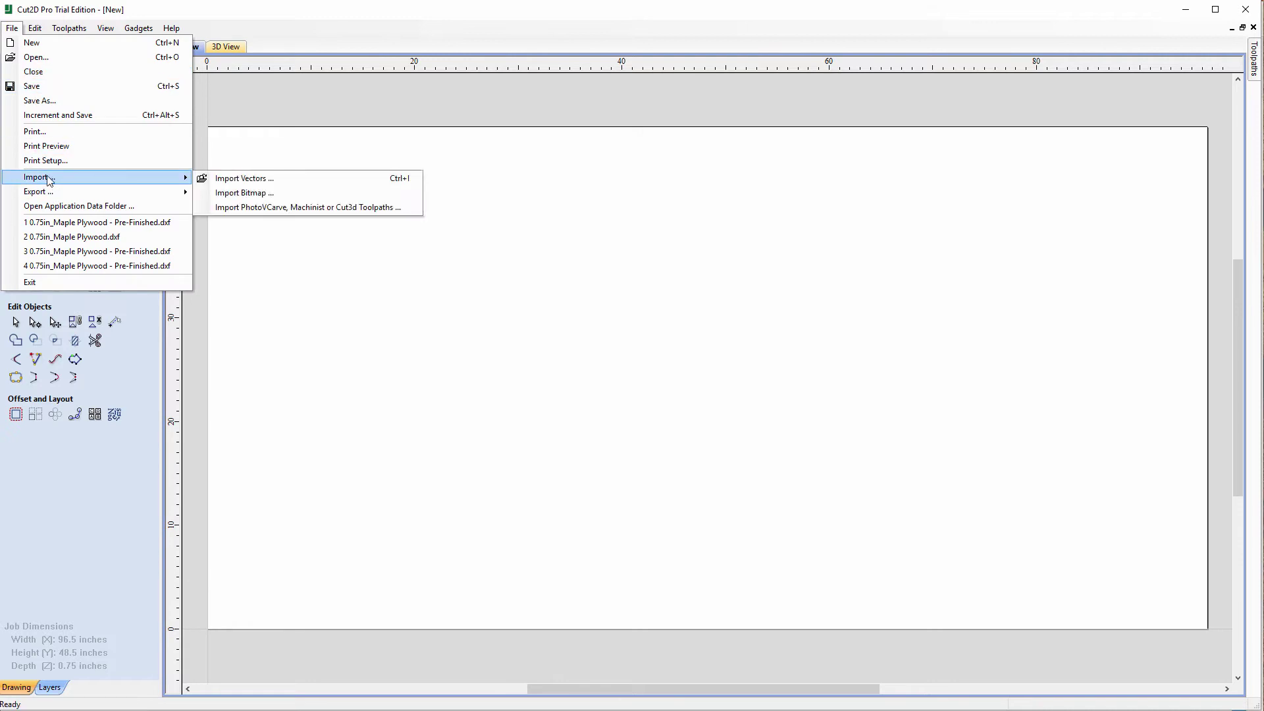
left_click(248, 178)
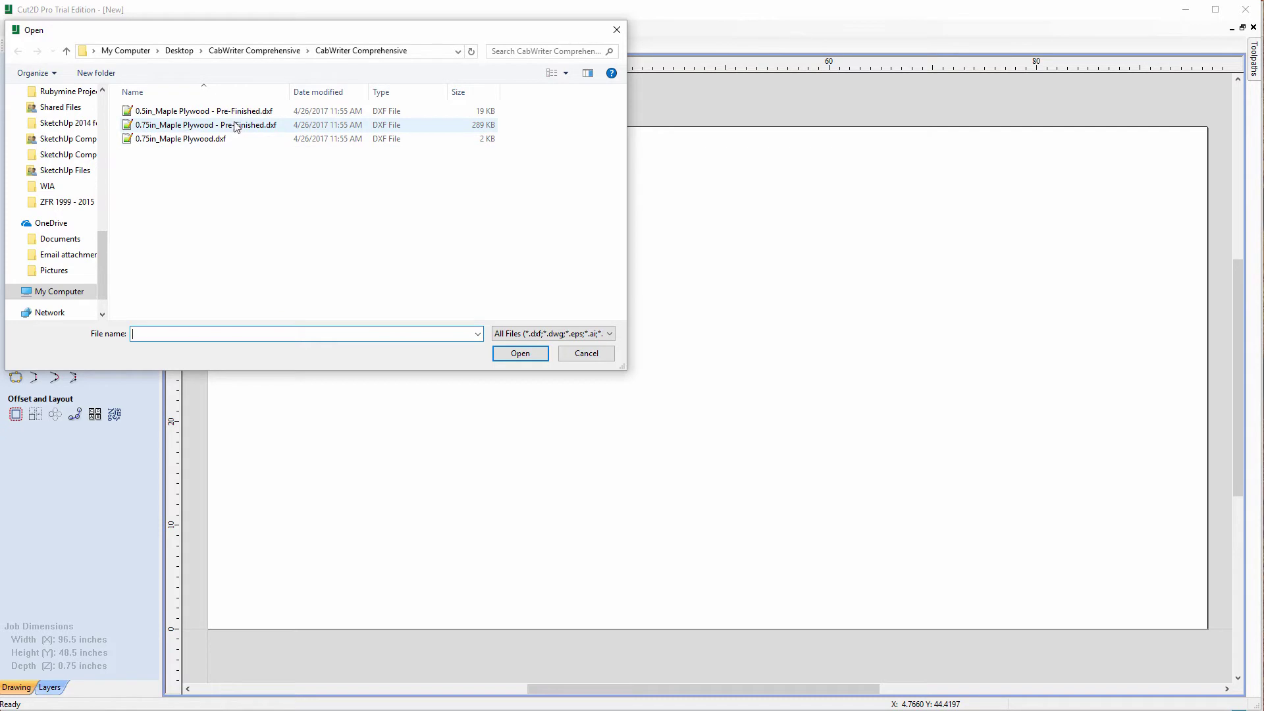
left_click(211, 128)
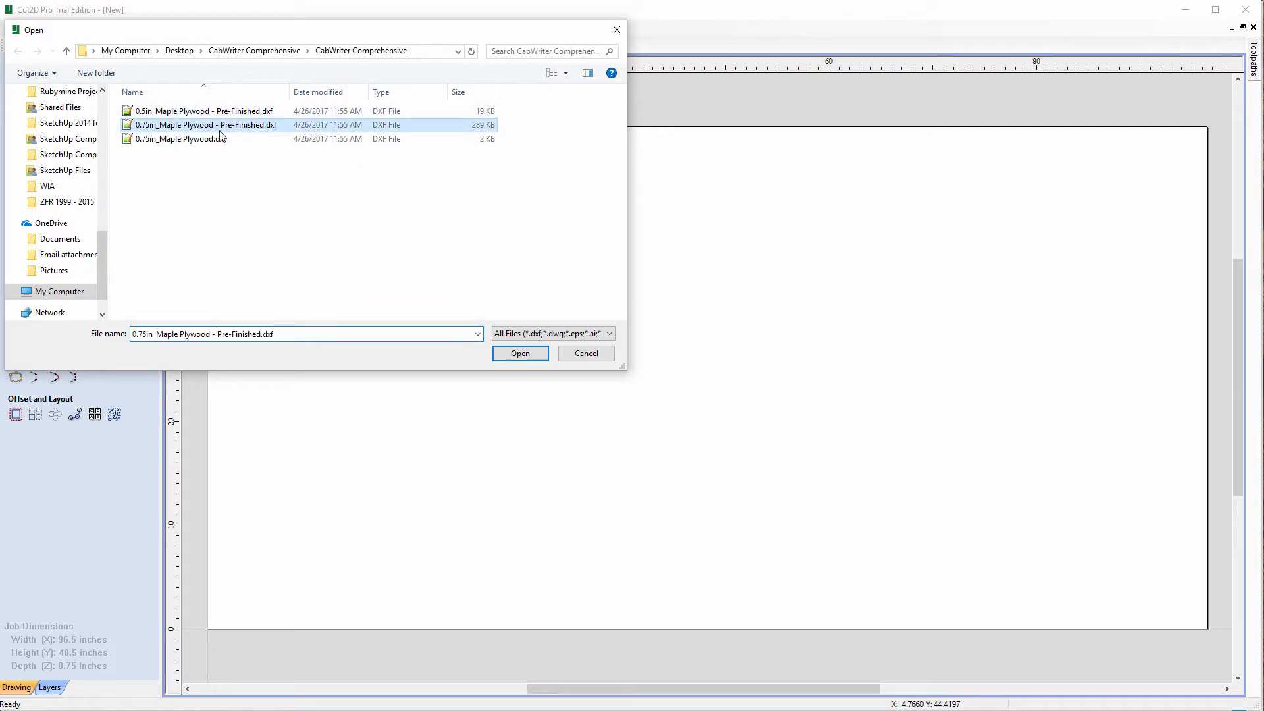
left_click(517, 358)
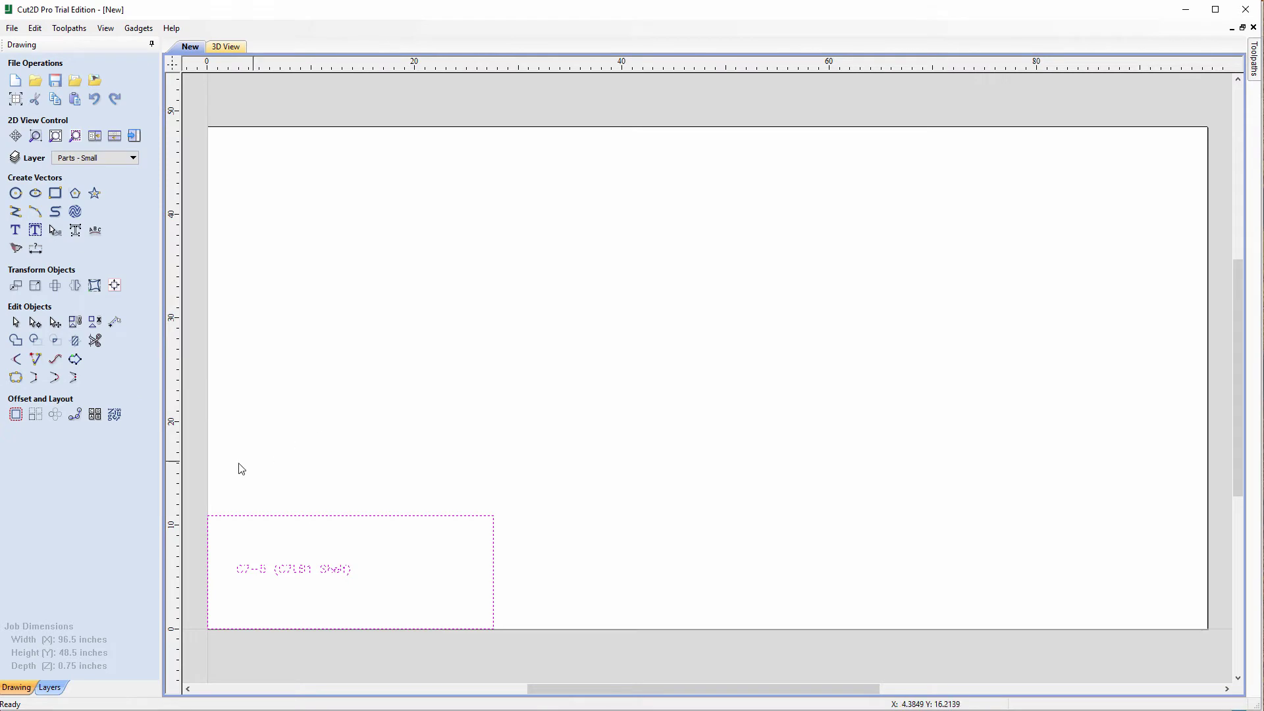
- Preview nesting the imported parts across sheets with the existing tool, clearance and rotation settings
left_click(114, 414)
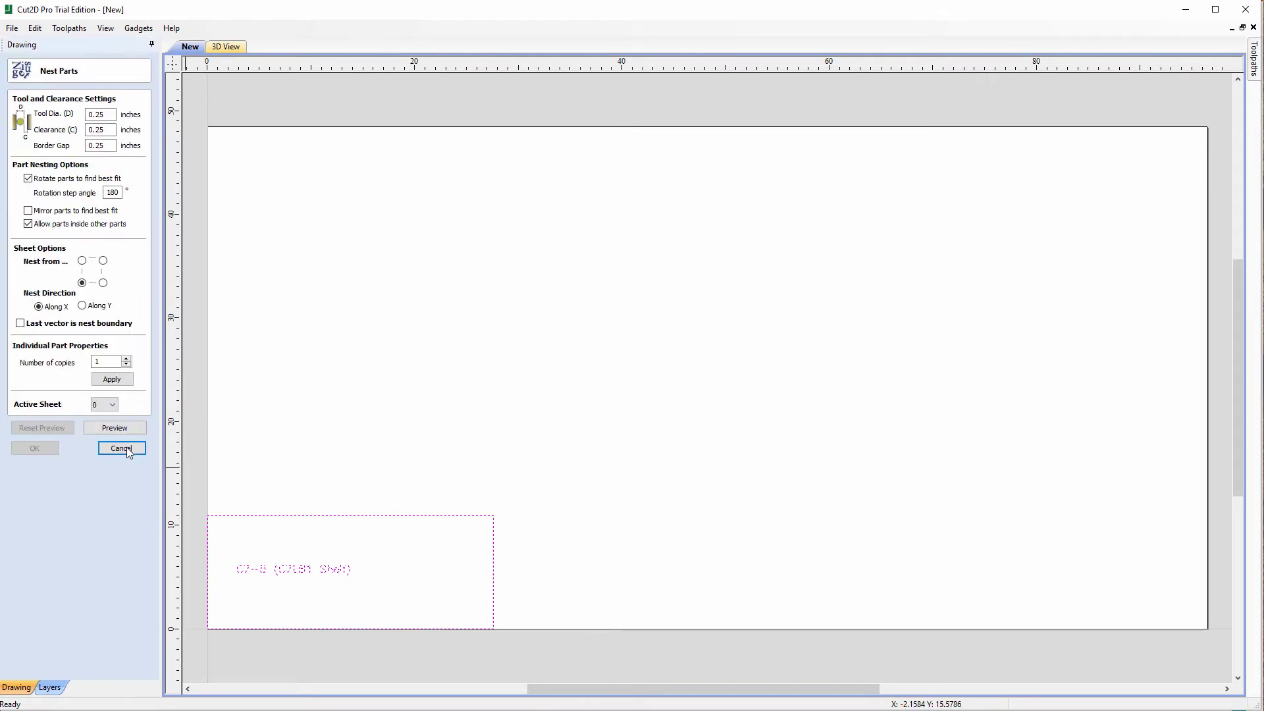
left_click(121, 428)
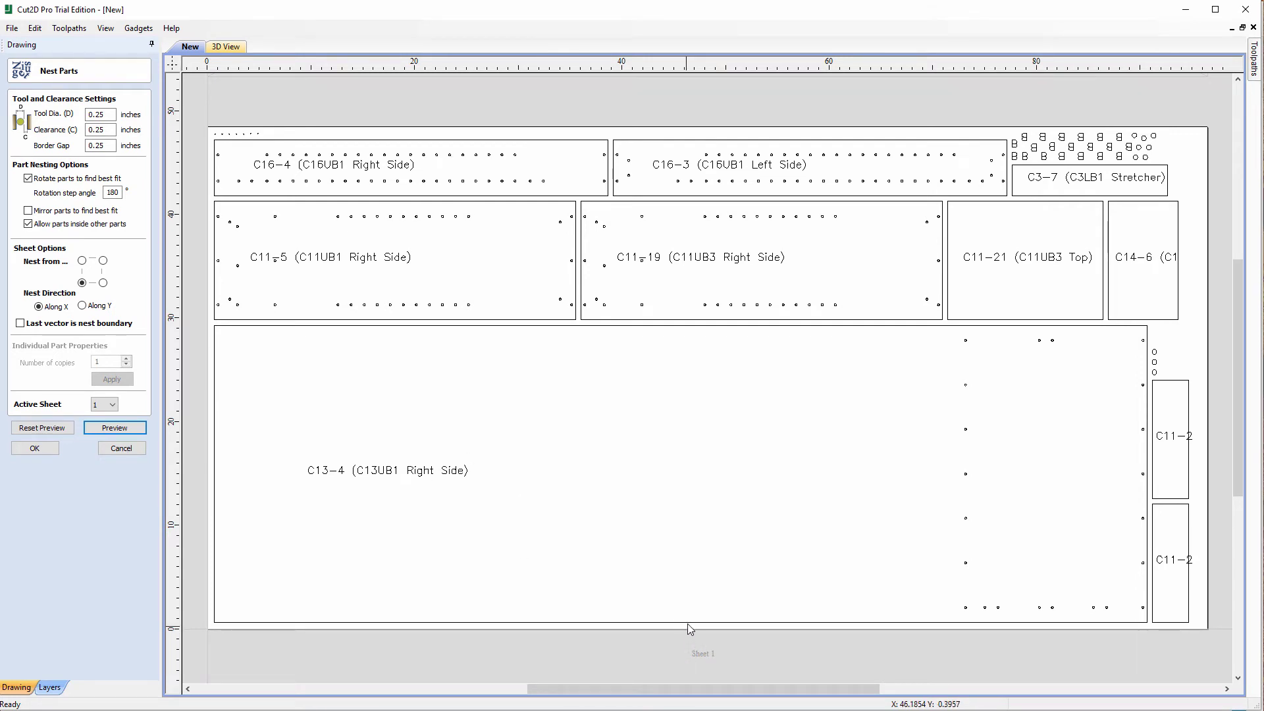
- Examine the nested plywood sheets, comparing the overall set of layouts with the labelled parts and holes on Sheet 1
scroll(705, 428, "down", 1)
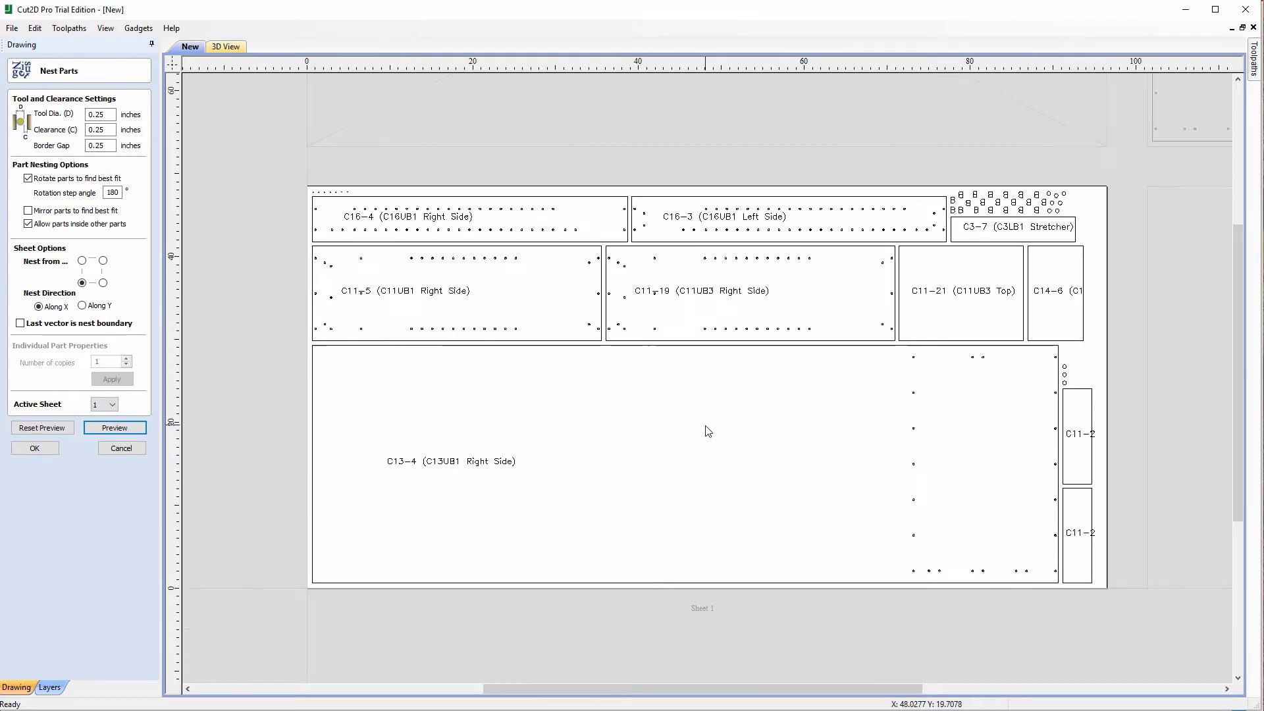
scroll(694, 444, "down", 1)
scroll(574, 462, "down", 1)
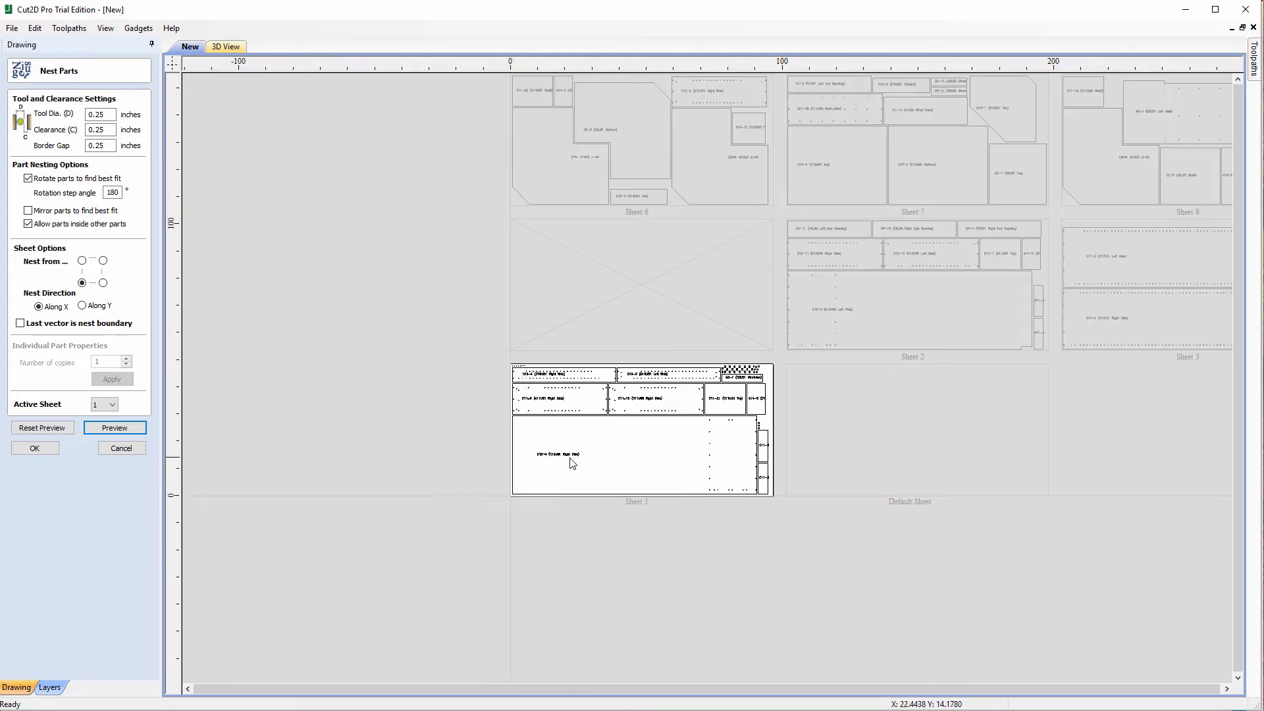
scroll(500, 458, "down", 1)
scroll(499, 456, "down", 1)
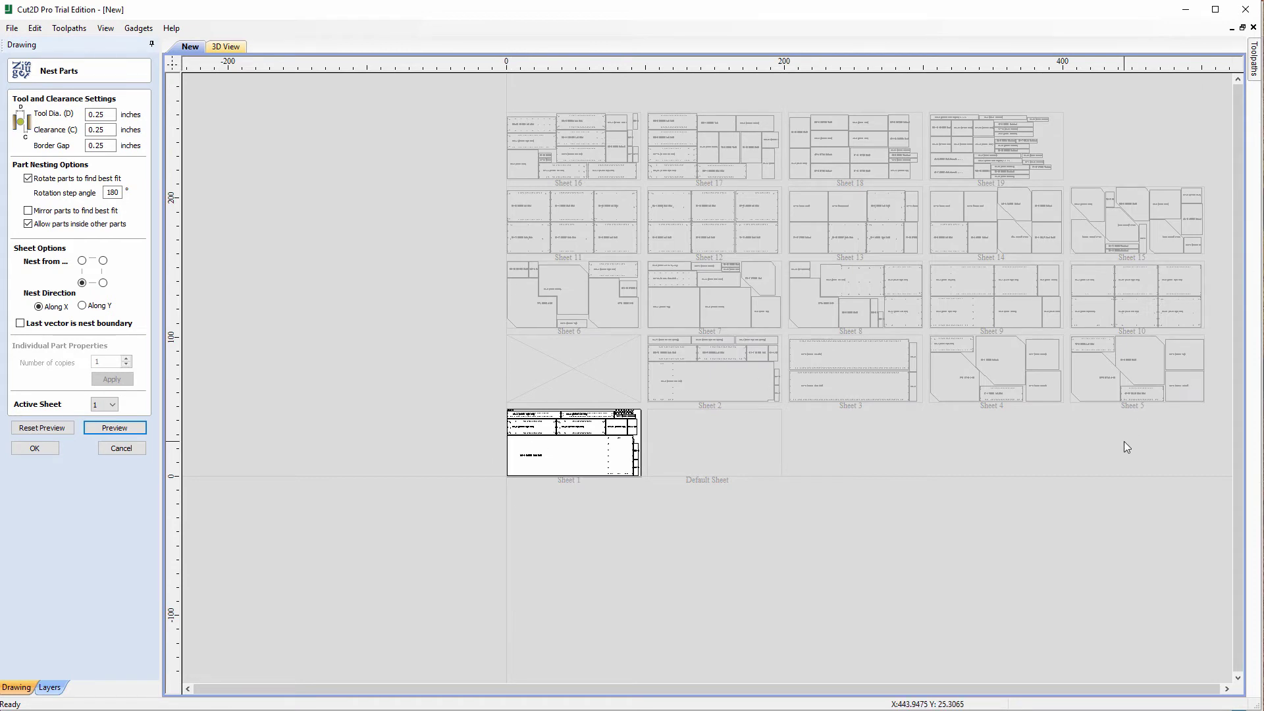
scroll(1074, 318, "up", 1)
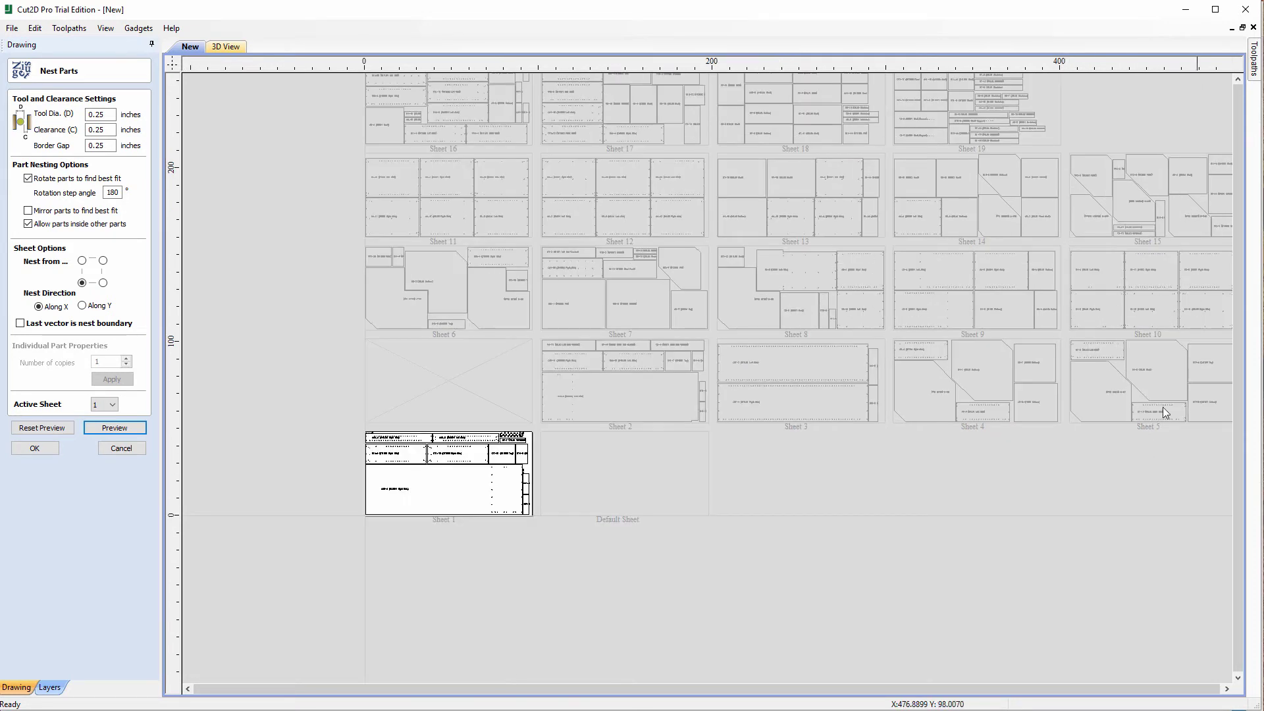
scroll(982, 689, "left", 2)
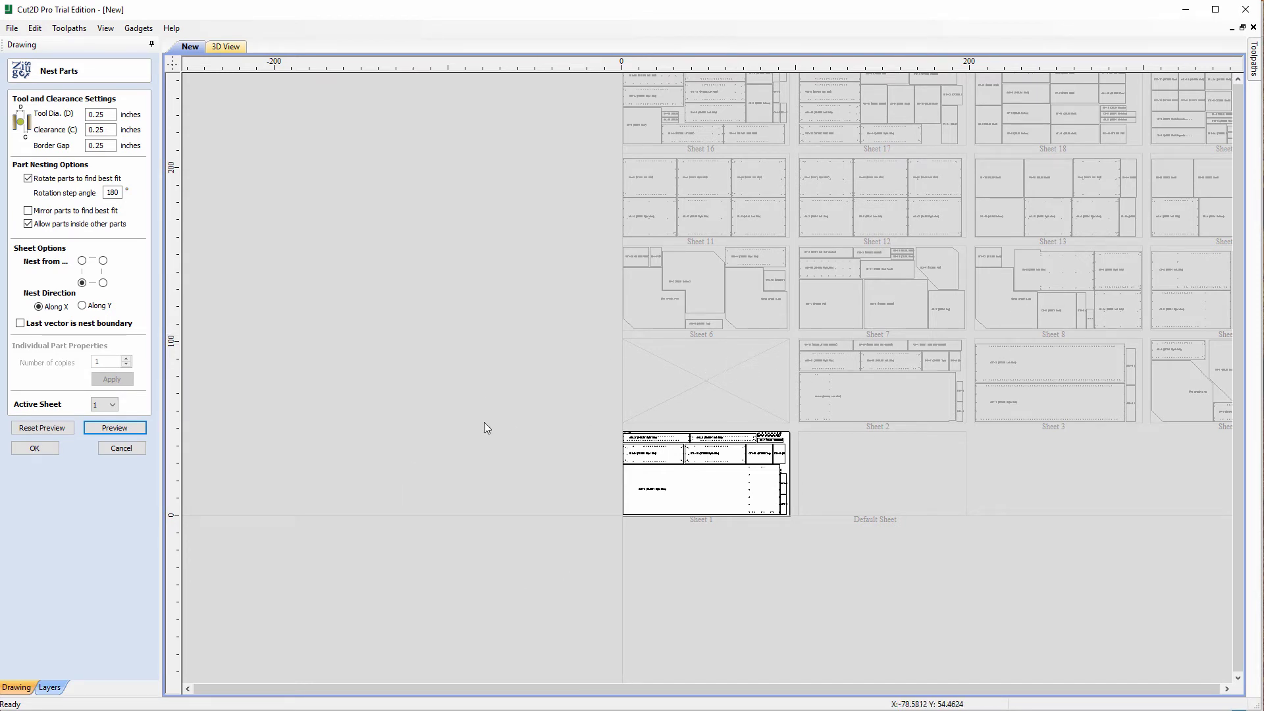
scroll(461, 431, "down", 2)
scroll(1139, 284, "up", 2)
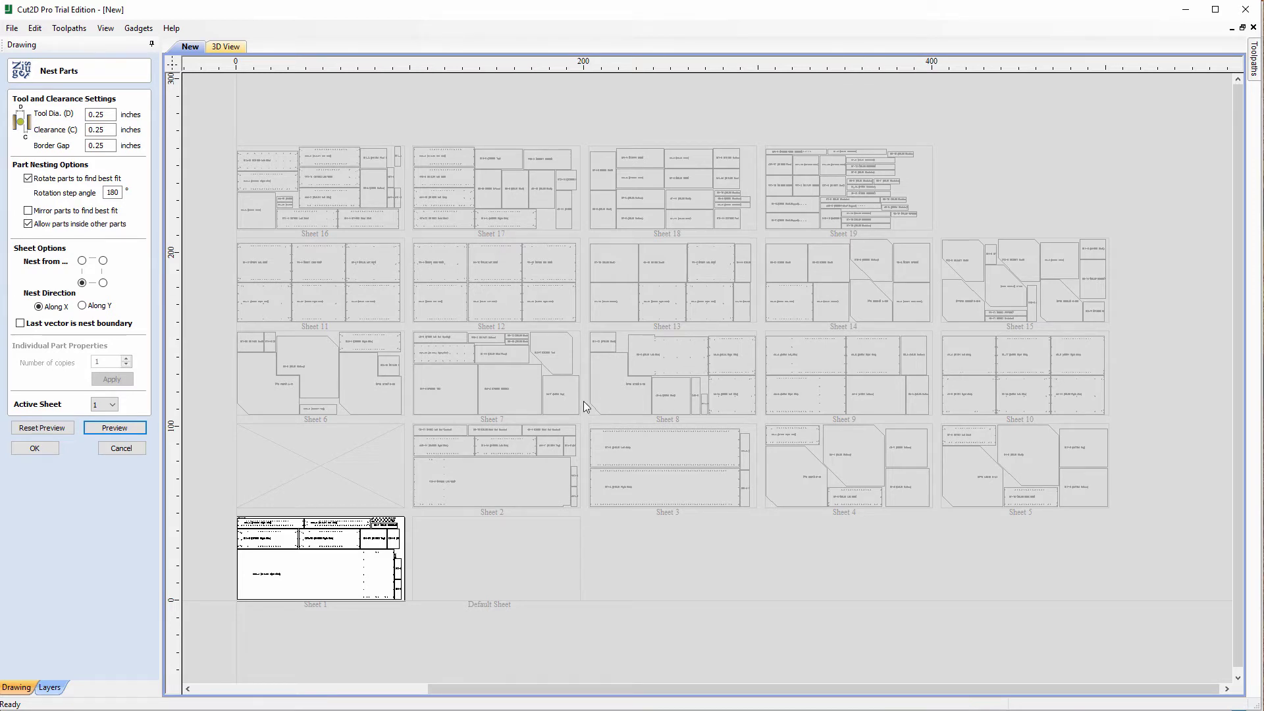
scroll(329, 545, "up", 5)
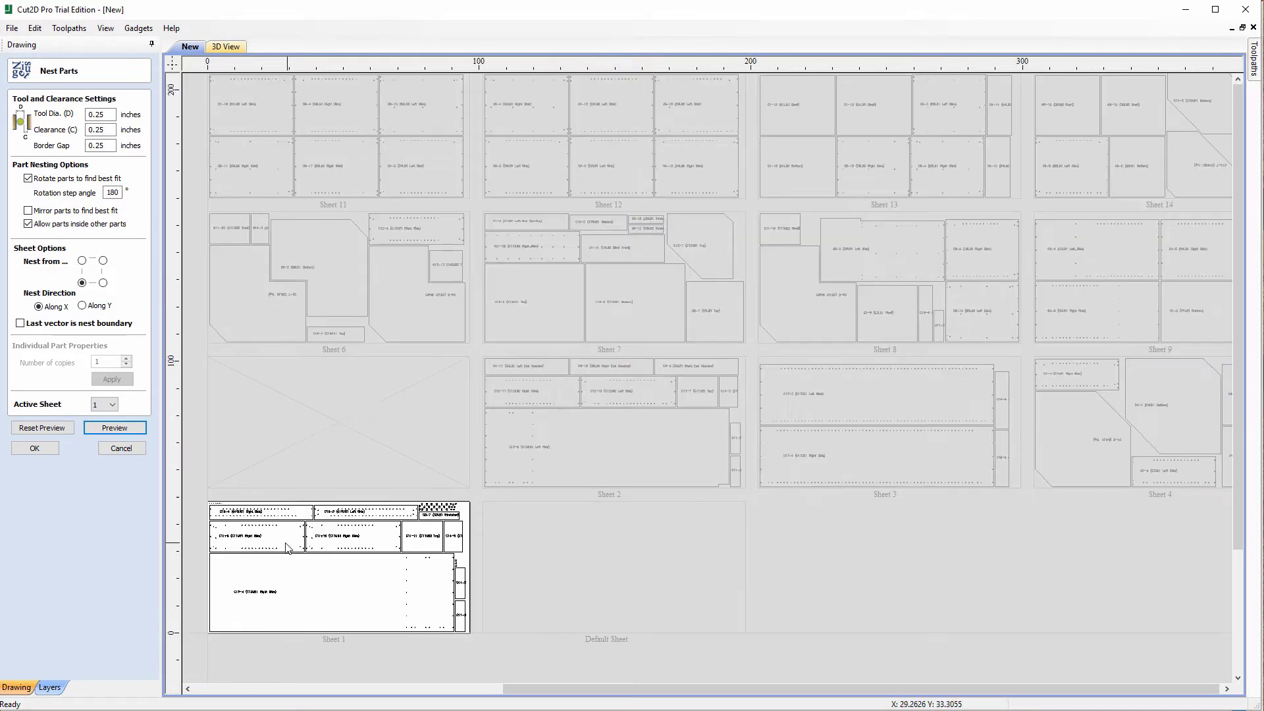
scroll(1038, 374, "down", 3)
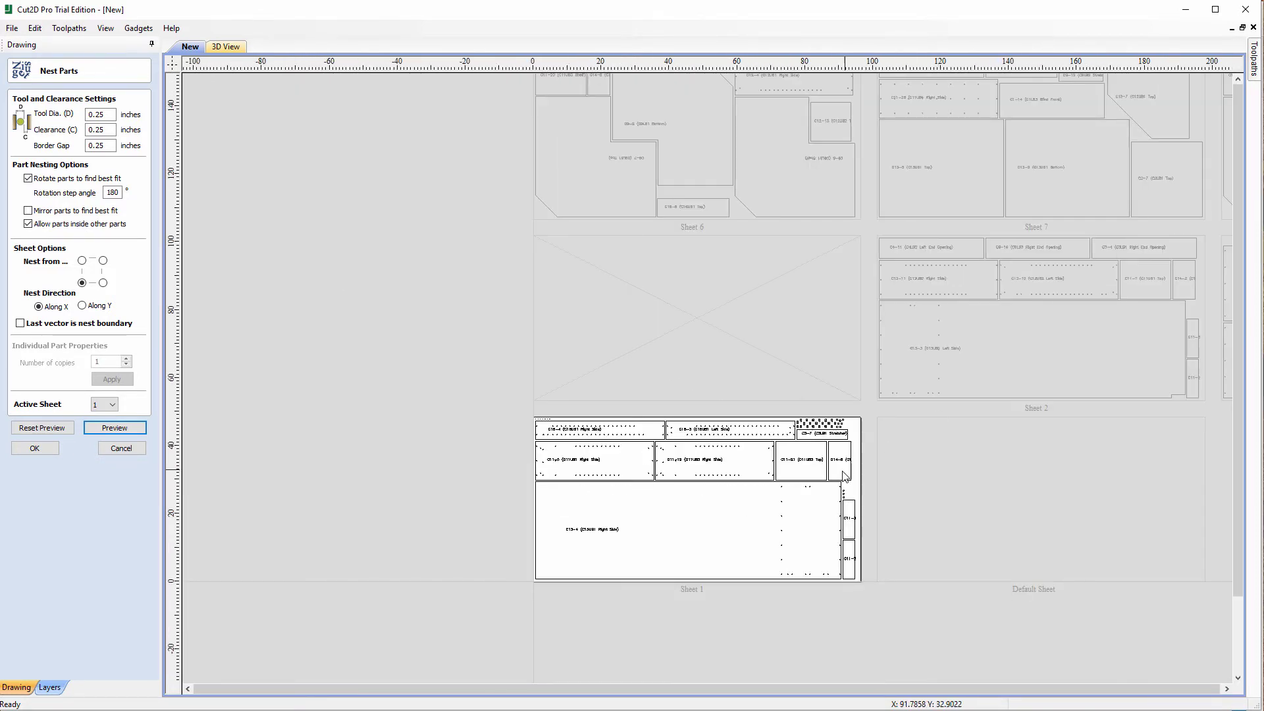
scroll(823, 454, "up", 3)
scroll(631, 500, "up", 1)
scroll(487, 481, "down", 1)
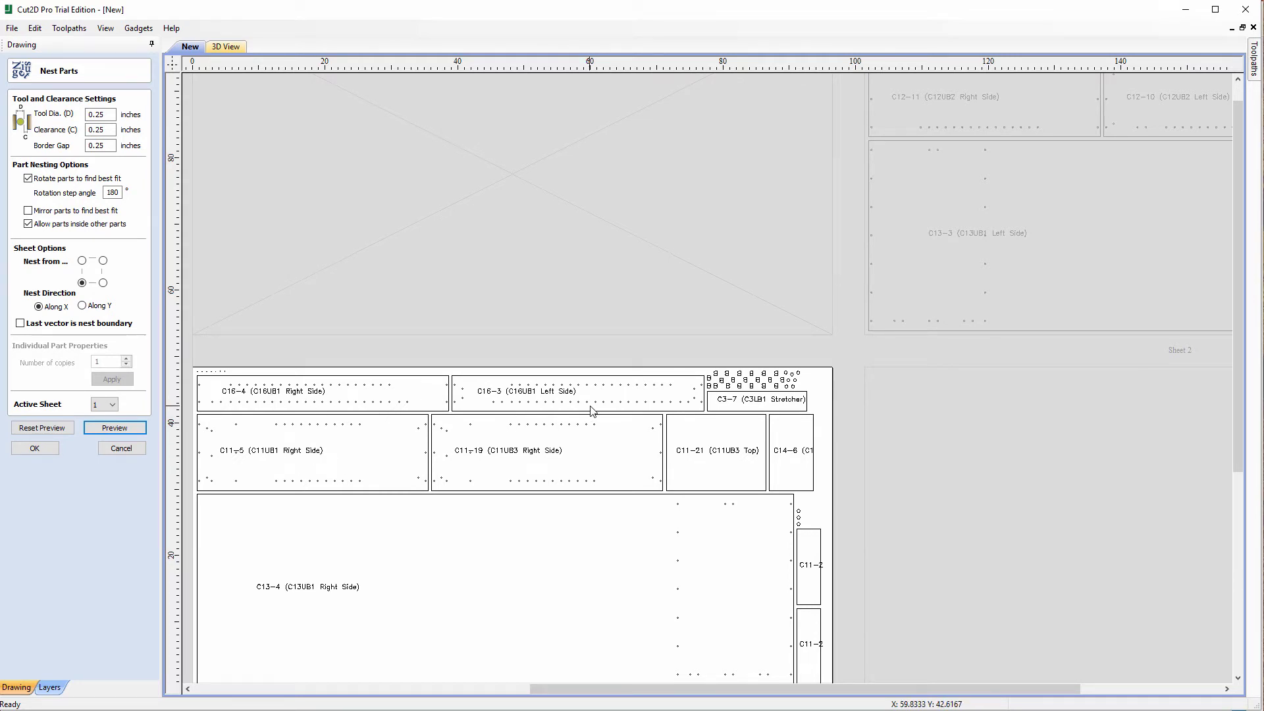
scroll(579, 465, "down", 5)
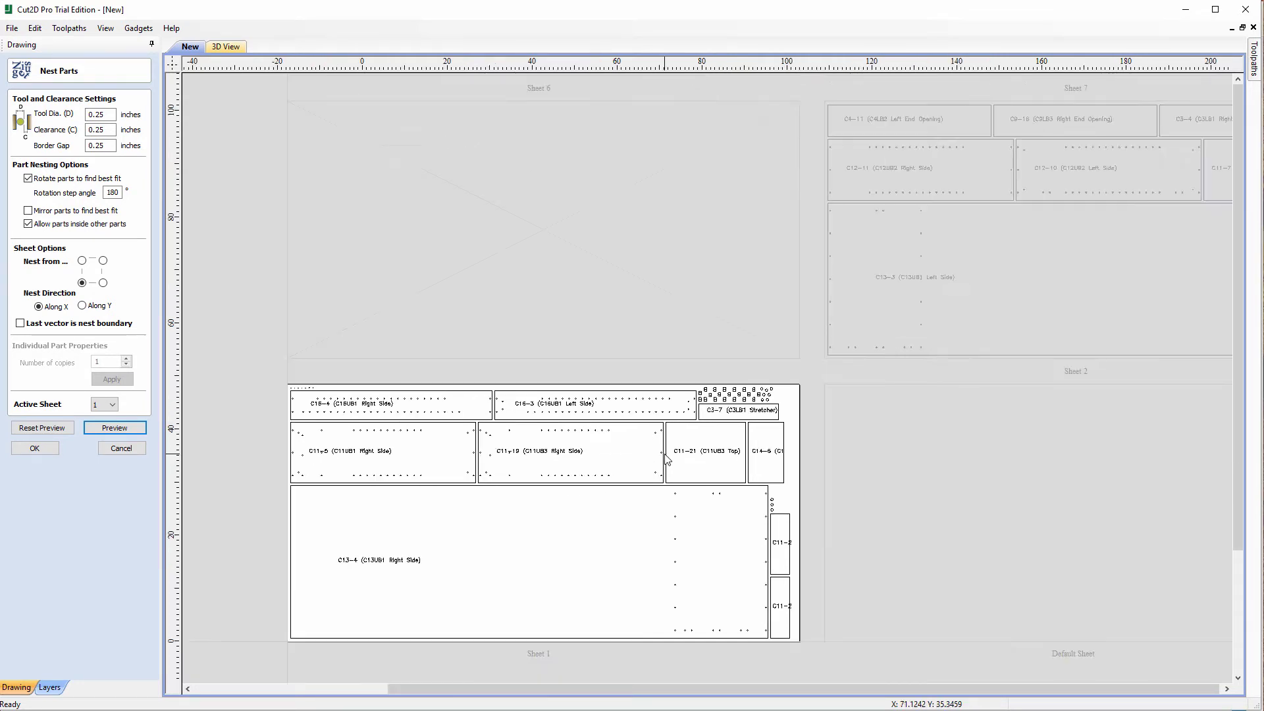
scroll(445, 474, "down", 2)
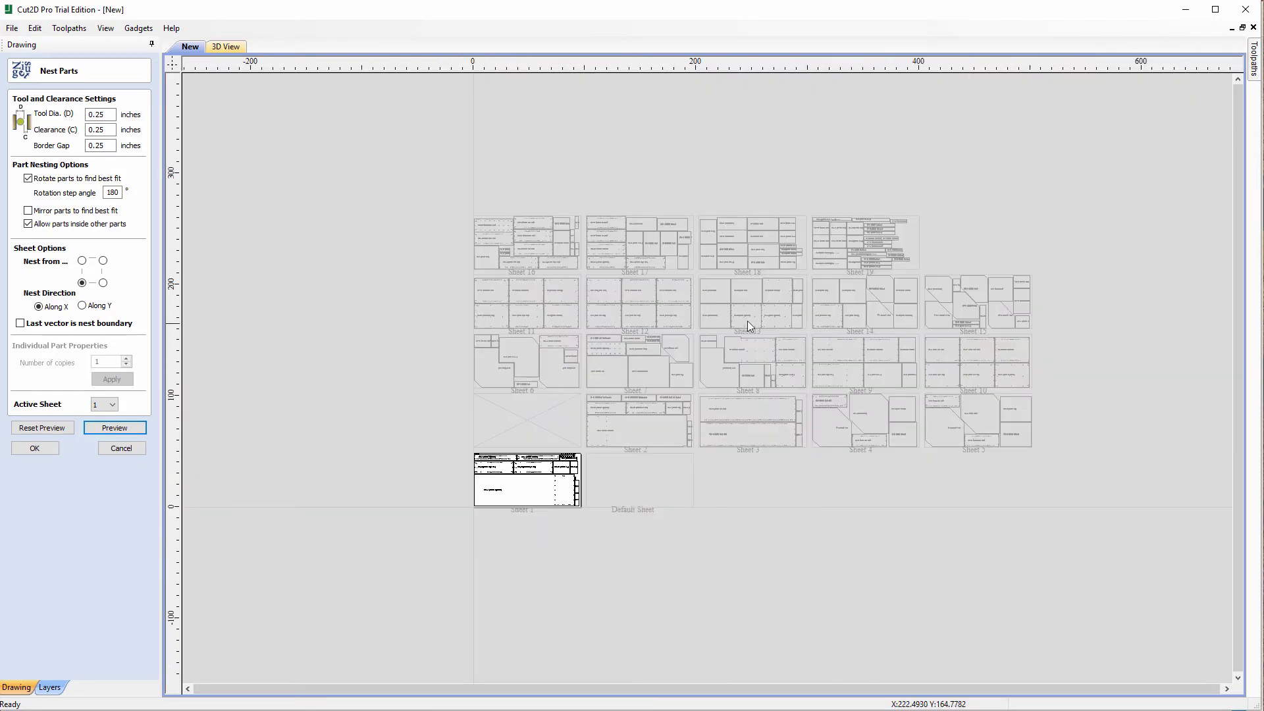
scroll(747, 321, "up", 2)
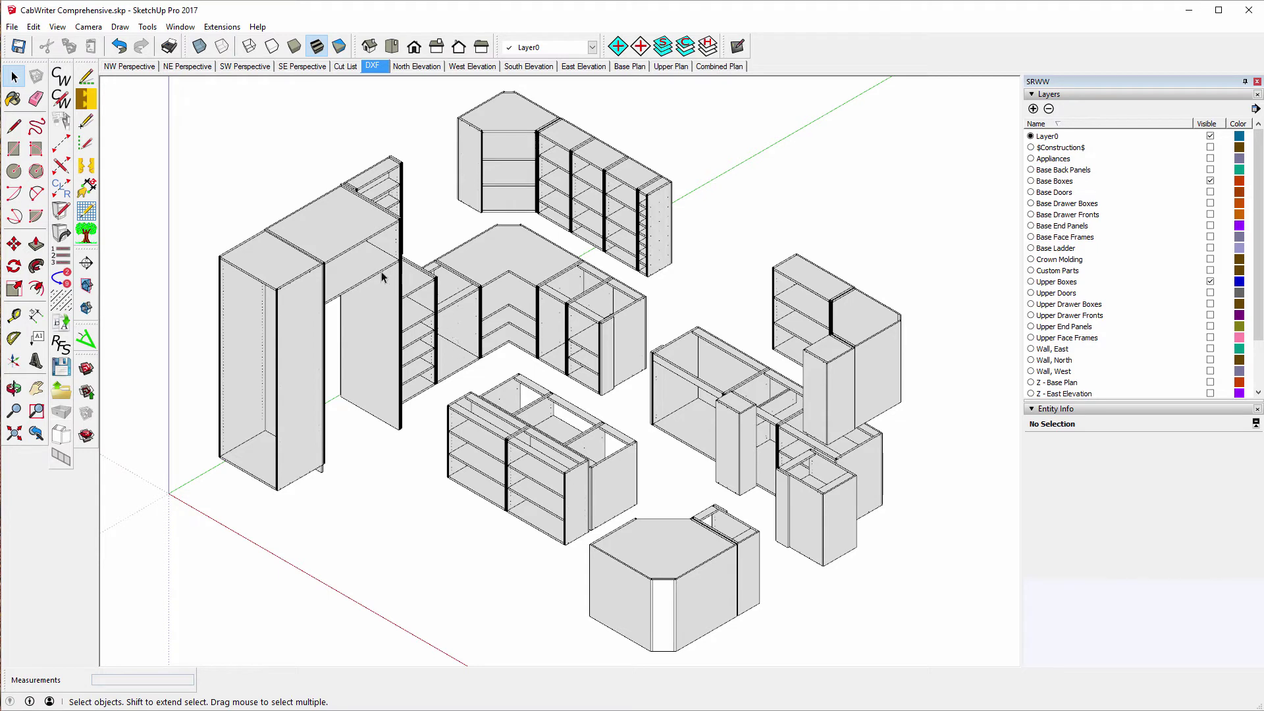
- View the kitchen model's North, West, South and East Elevation scenes in turn
left_click(417, 66)
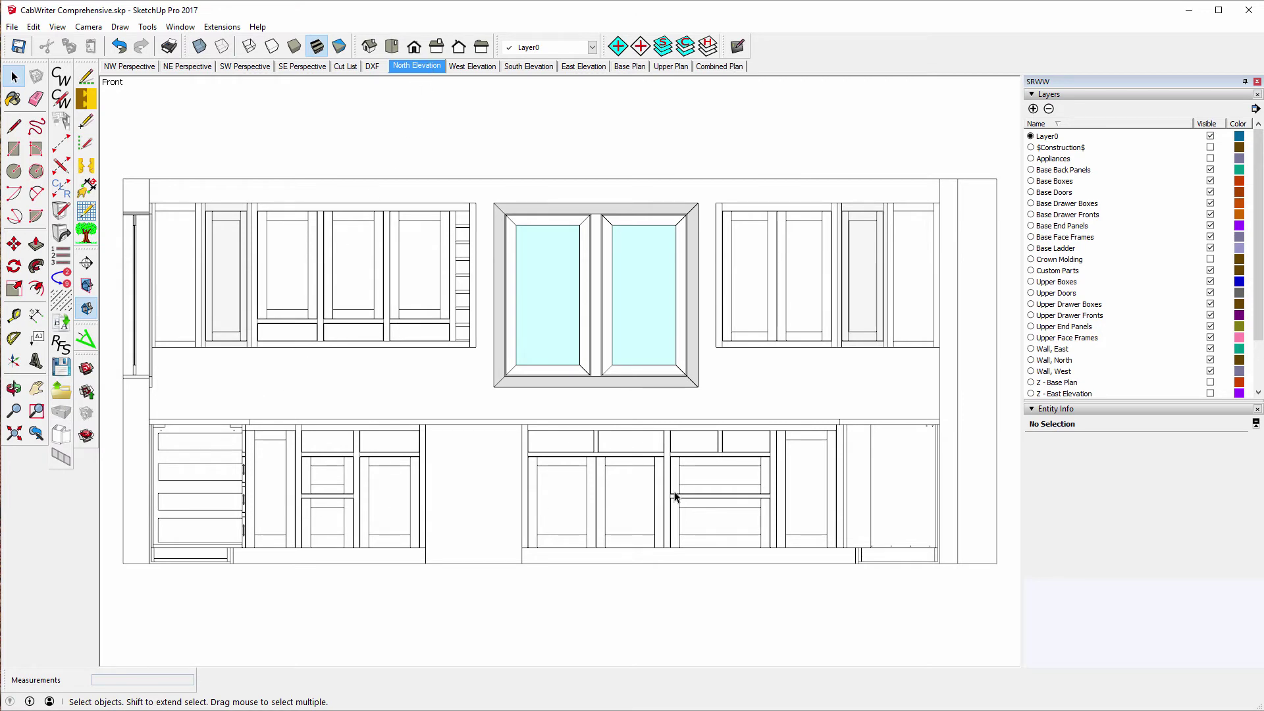
left_click(472, 66)
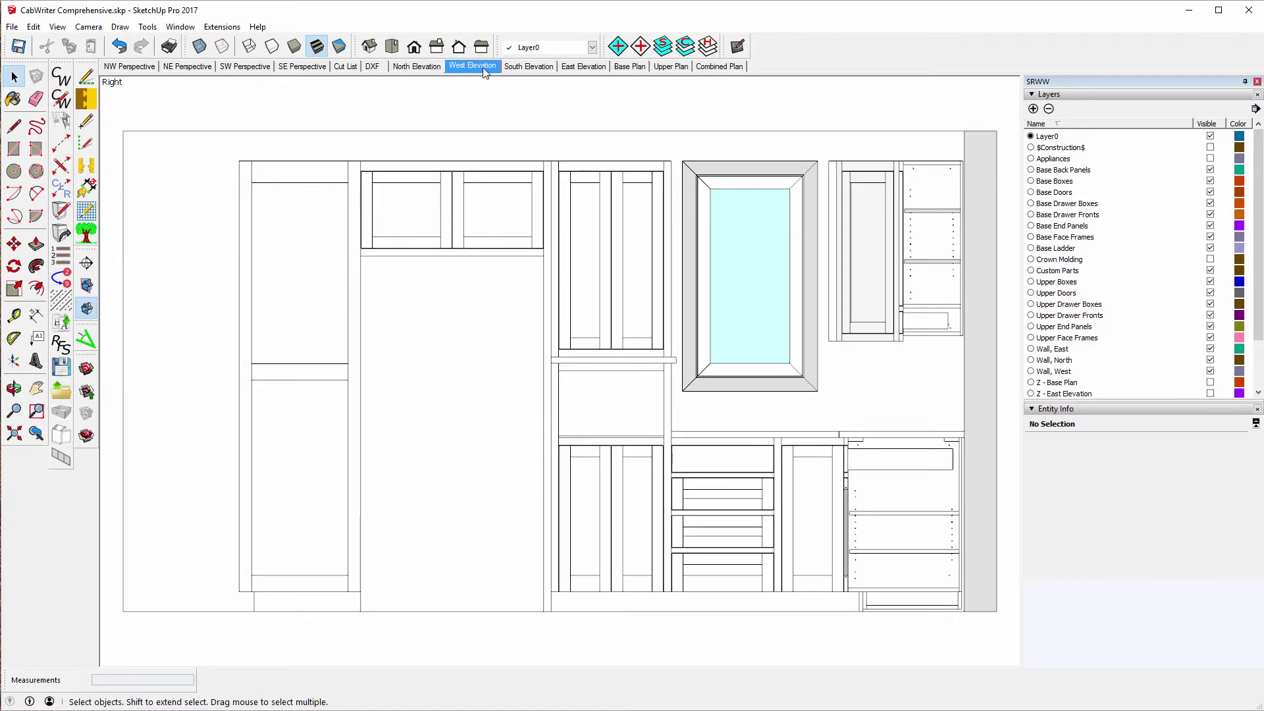
left_click(523, 67)
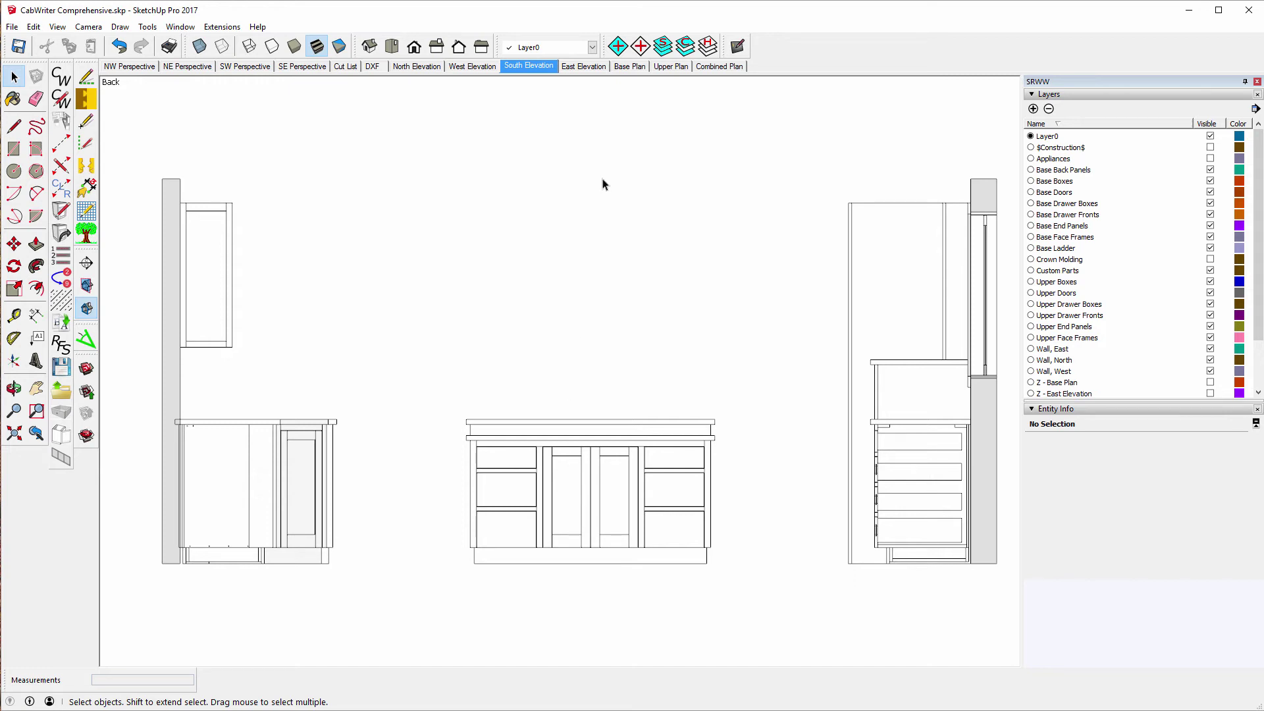
left_click(582, 66)
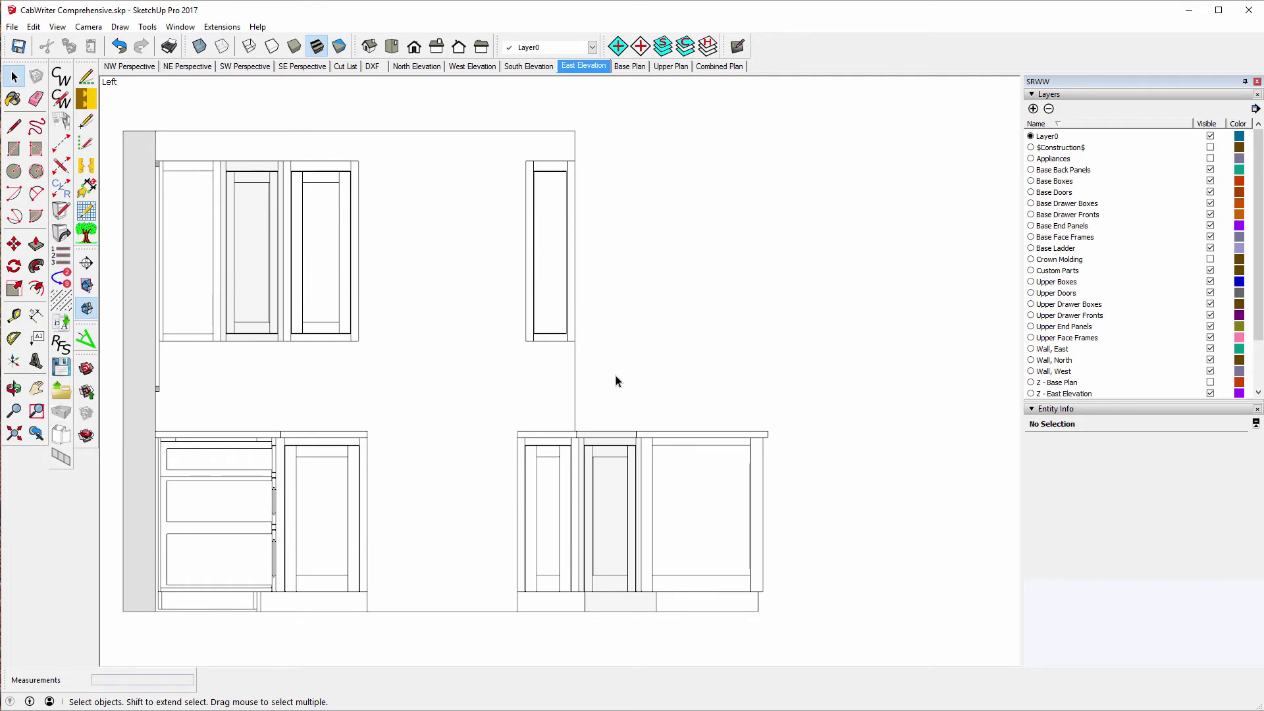
- Show the Base Plan scene and examine the face frame and door details of the north wall's base cabinets
left_click(629, 68)
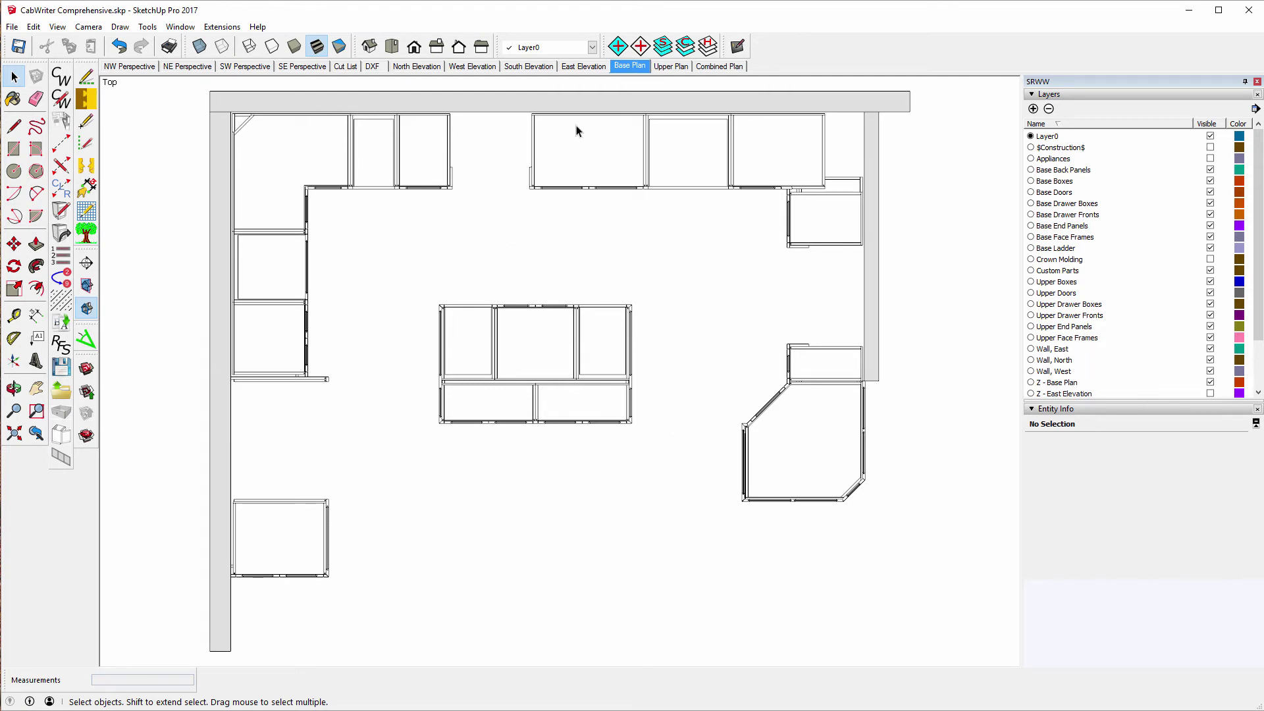
scroll(428, 154, "up", 2)
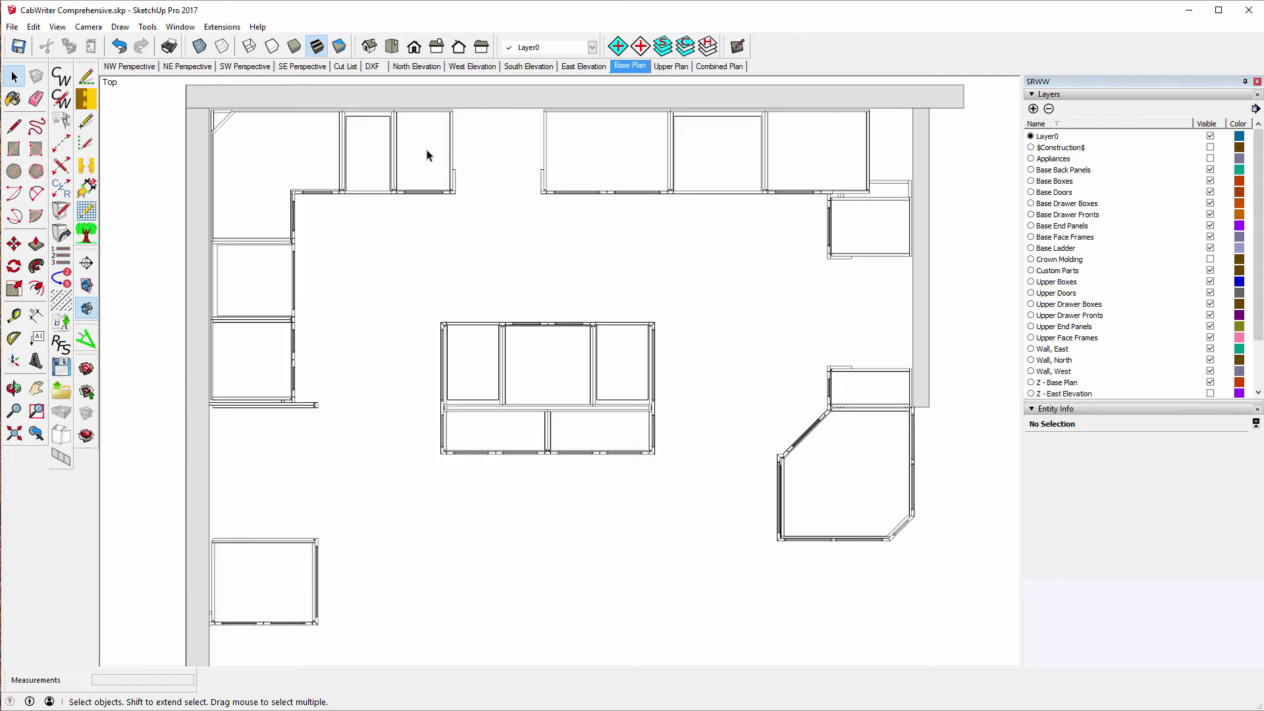
scroll(432, 158, "up", 4)
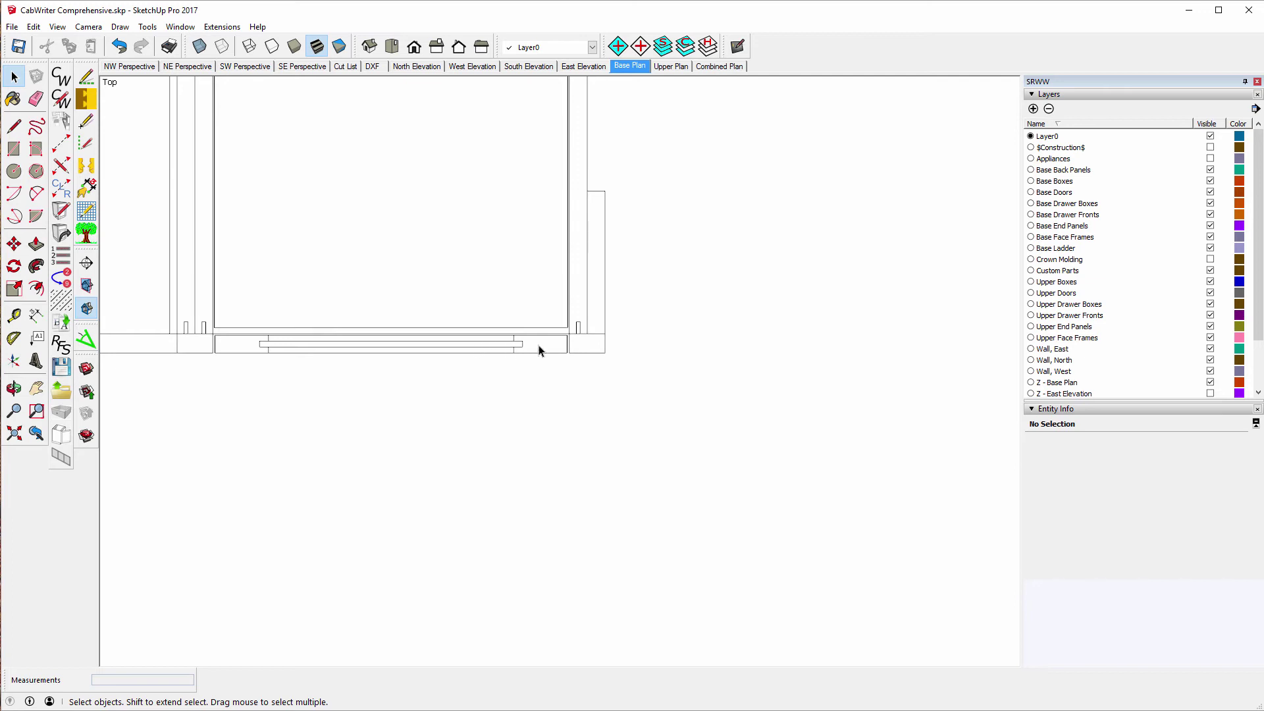
scroll(702, 485, "down", 4)
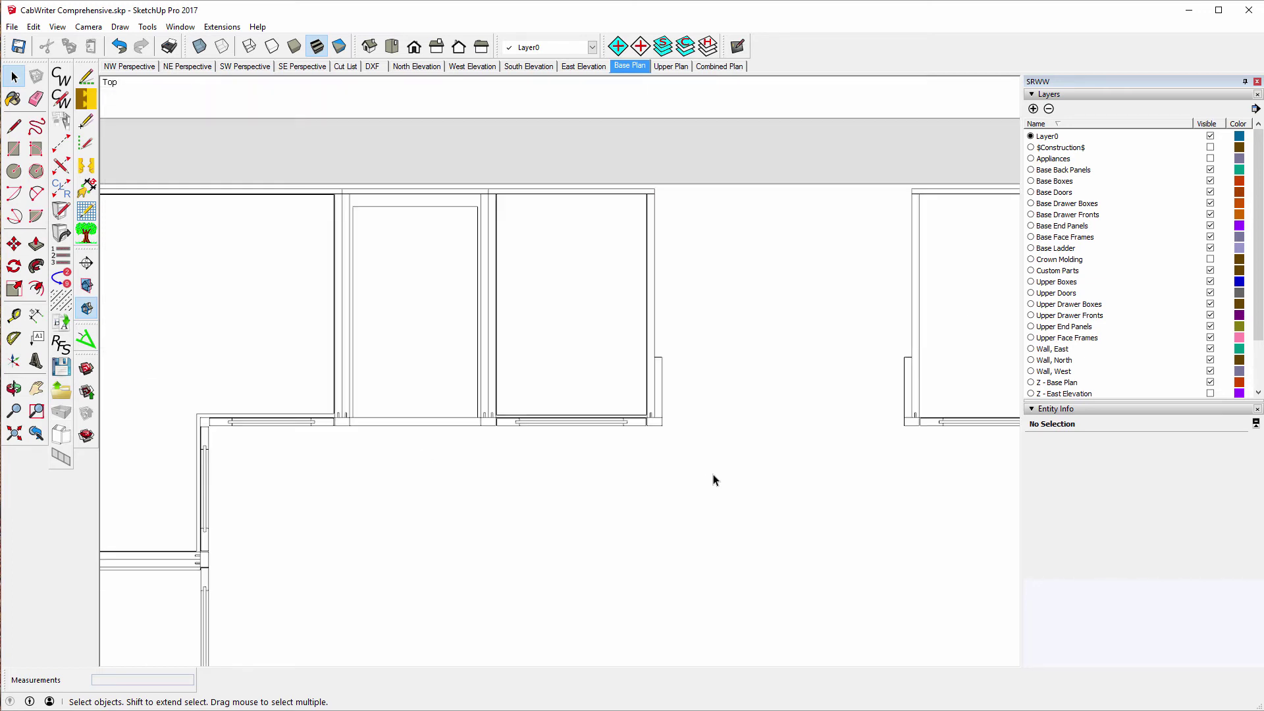
scroll(713, 480, "down", 2)
scroll(435, 369, "down", 3)
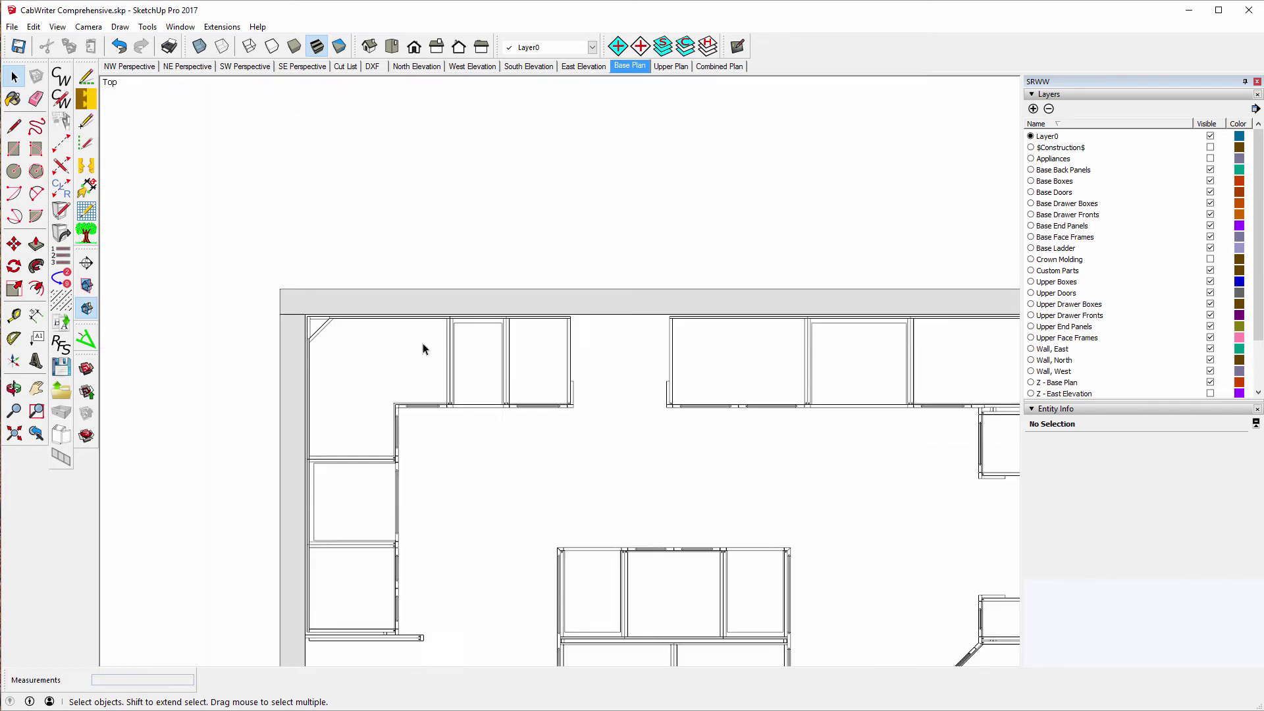
scroll(423, 348, "down", 4)
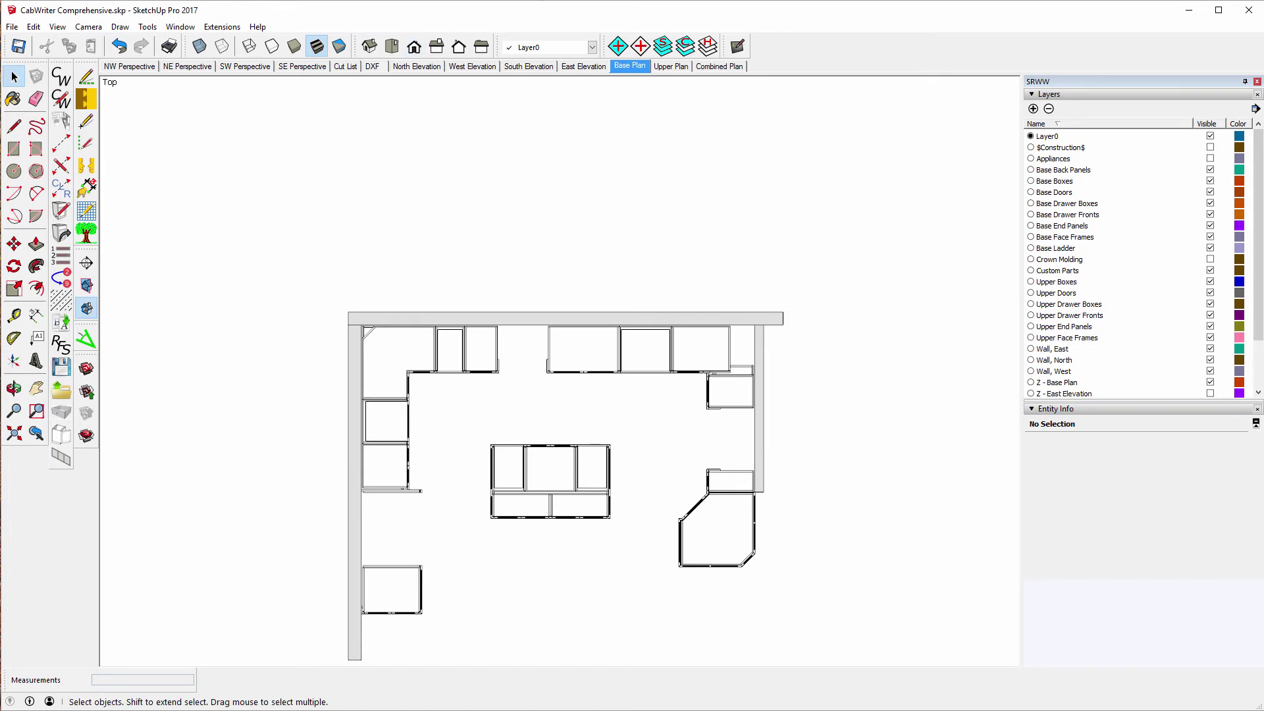
- Restore the Base Plan scene's saved view, and view the Upper Plan and Combined Plan scenes
left_click(616, 66)
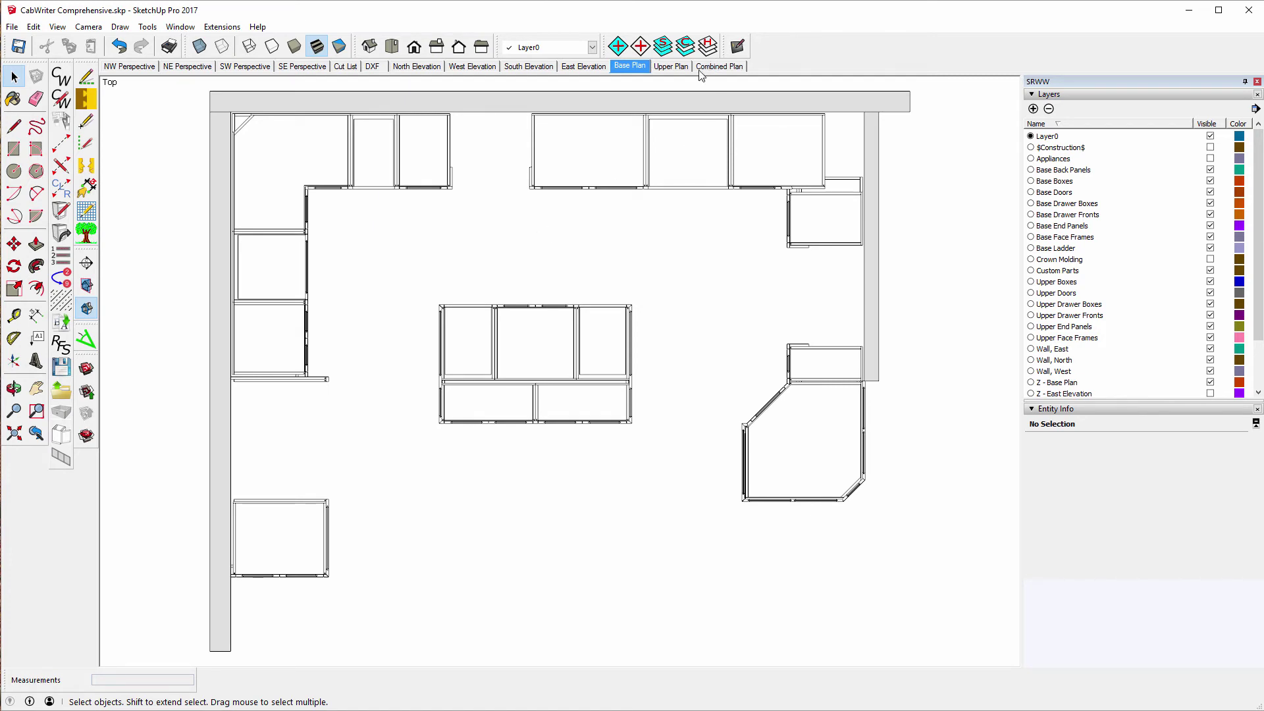
left_click(662, 68)
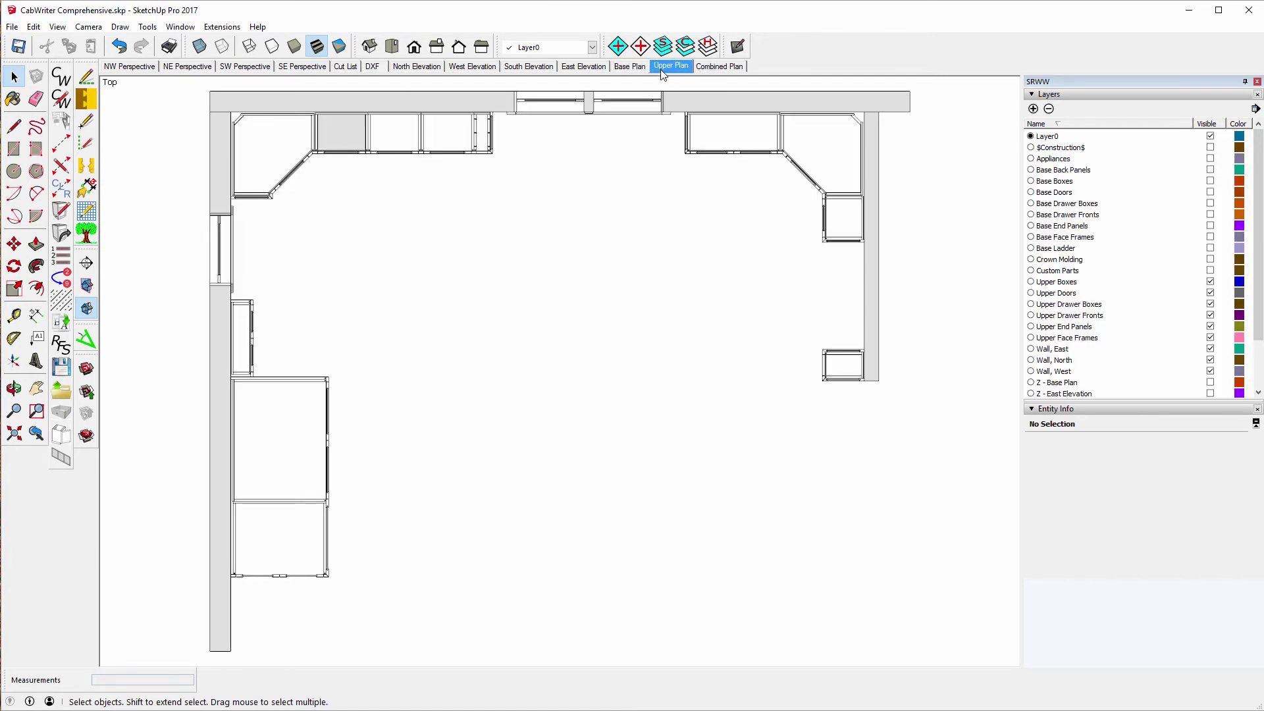
left_click(722, 68)
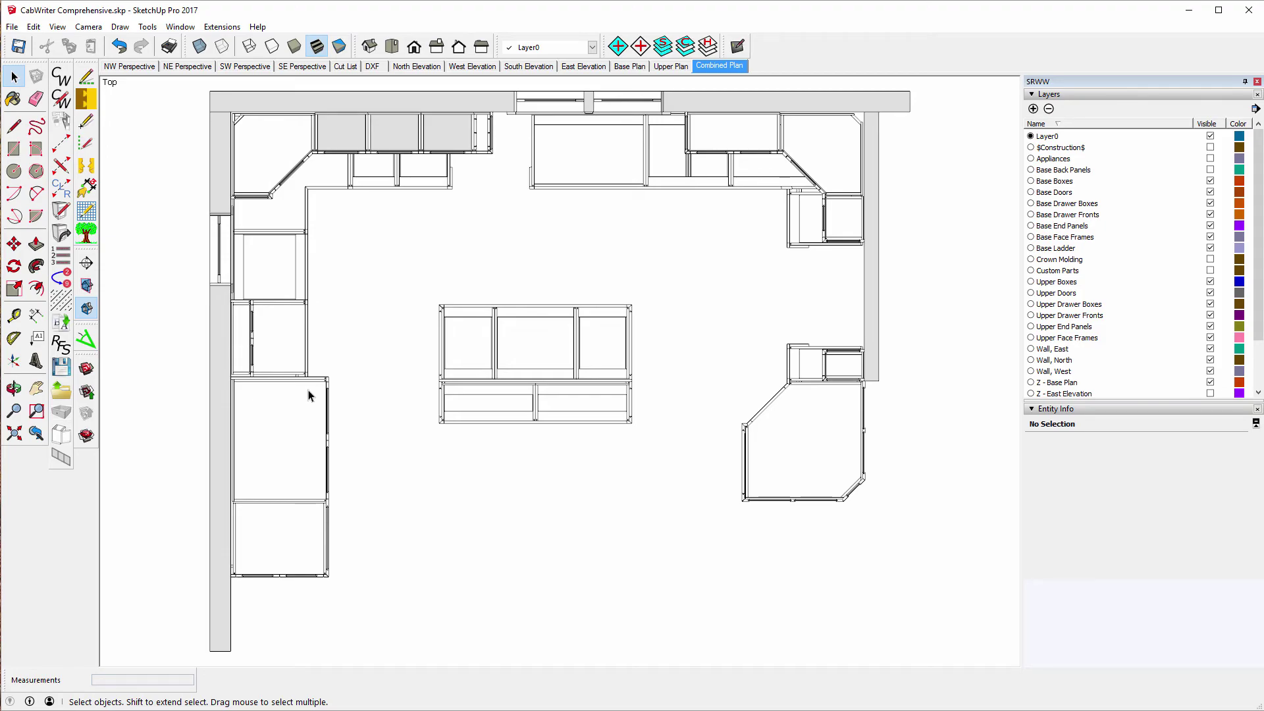
- Switch to the Stables Kitchen Layout PDF in Acrobat Reader and view its lowers plan, uppers plan and ladder bases pages
key("alt+Tab")
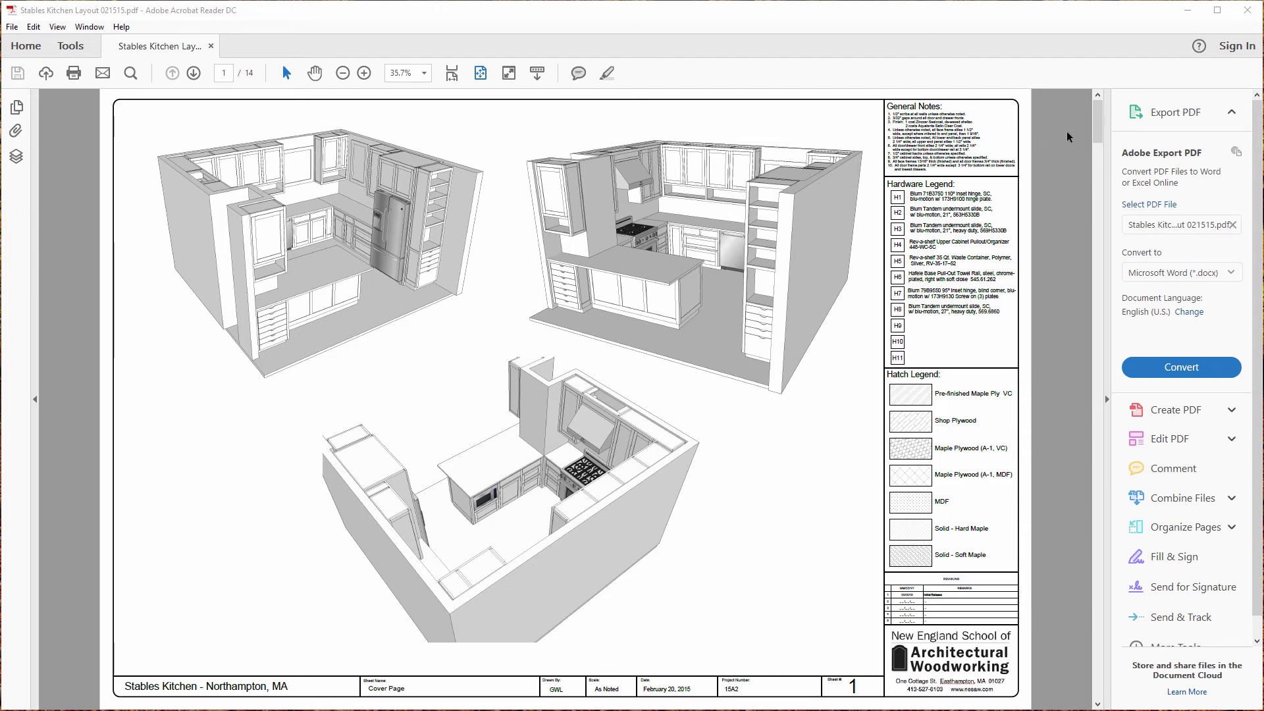
scroll(1097, 163, "down", 1)
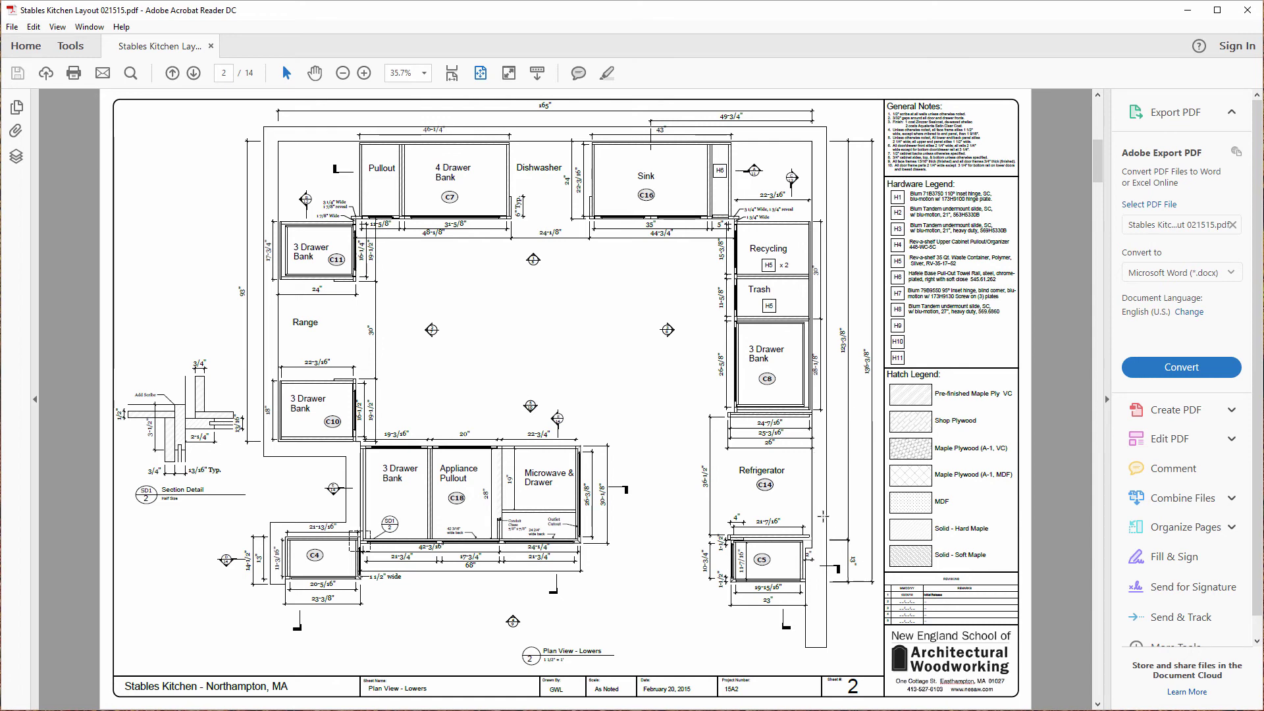
left_click(1097, 267)
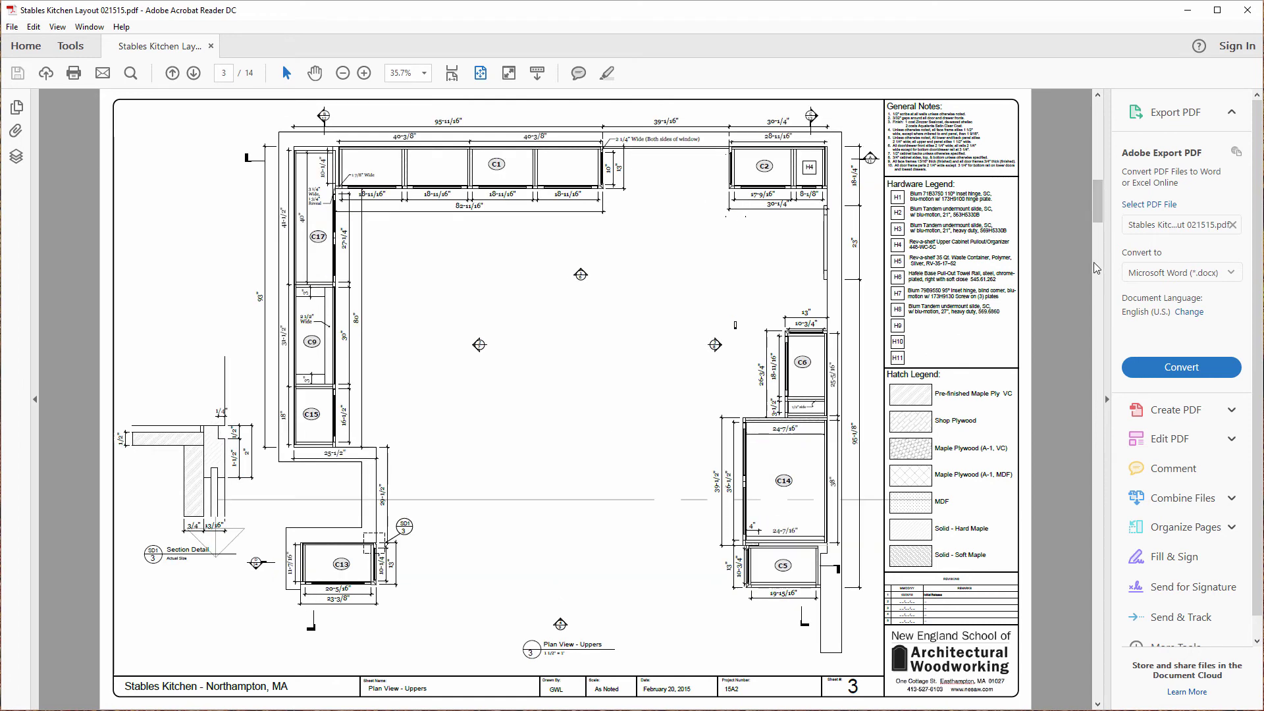
left_click(1101, 298)
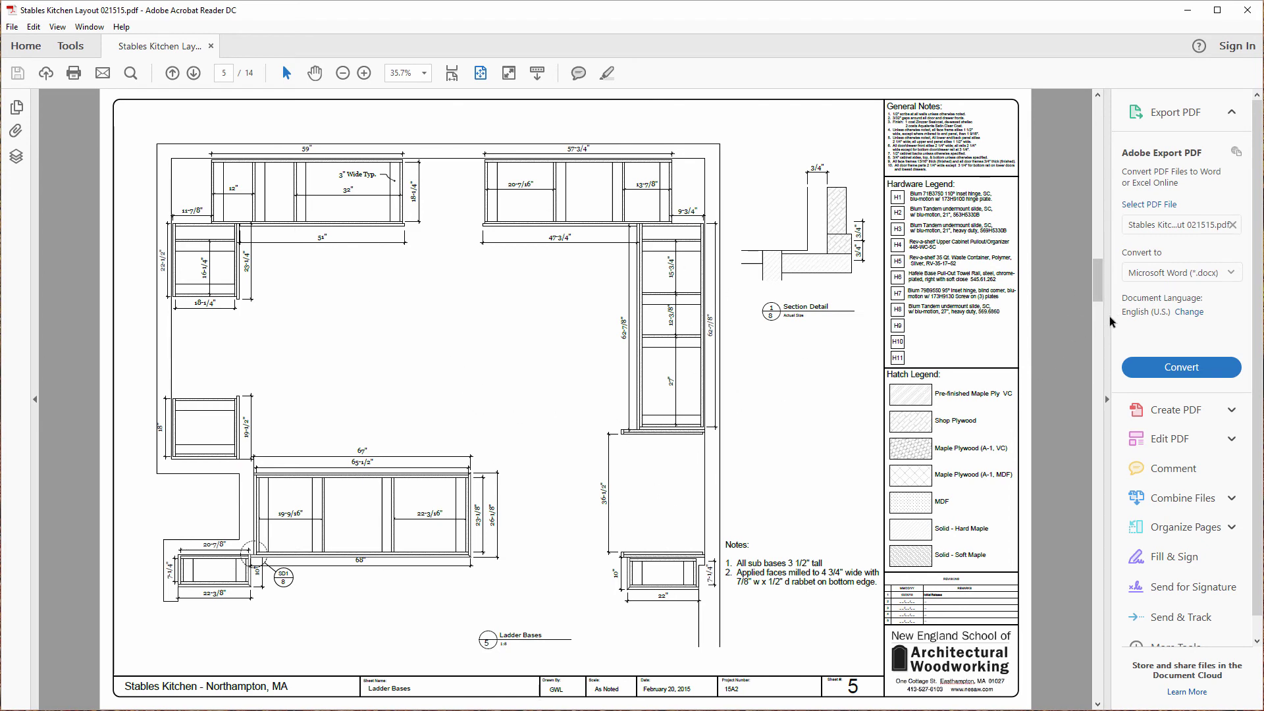
- View the PDF's Sink Wall, Range Wall and Fridge Wall elevation pages in turn
left_click(1099, 339)
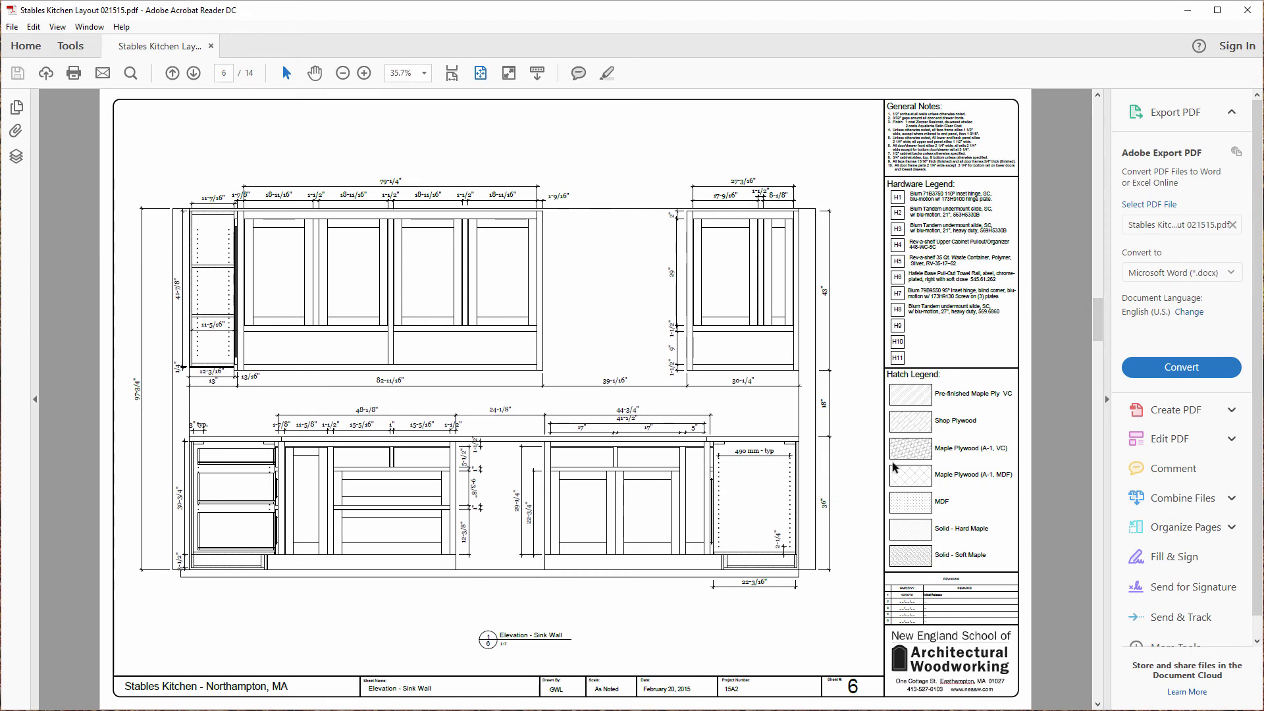
left_click(1100, 411)
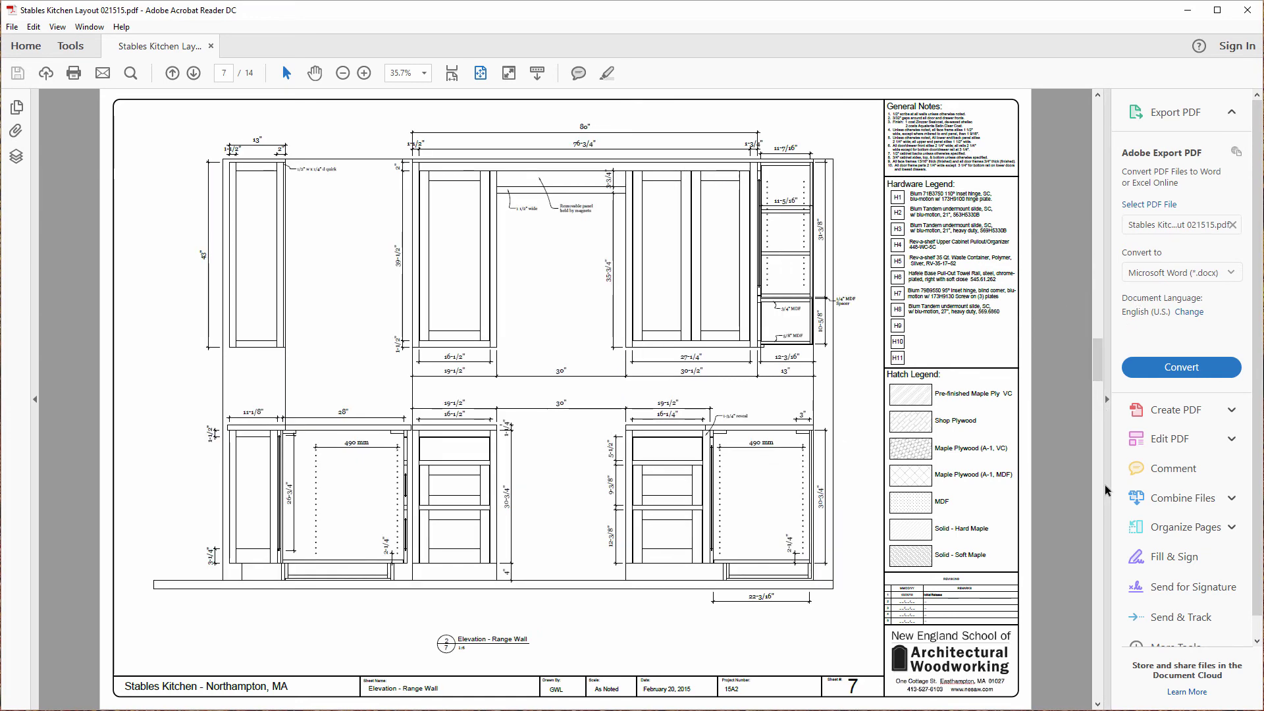
left_click(1097, 501)
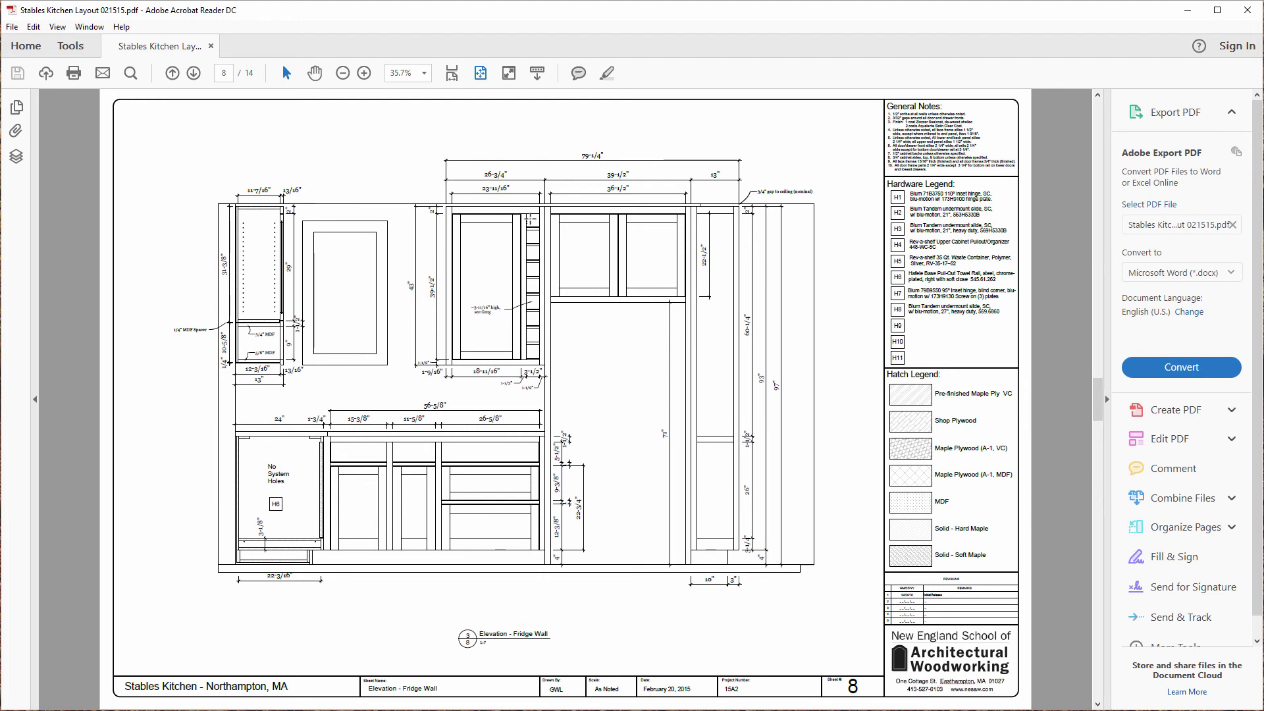
key("End")
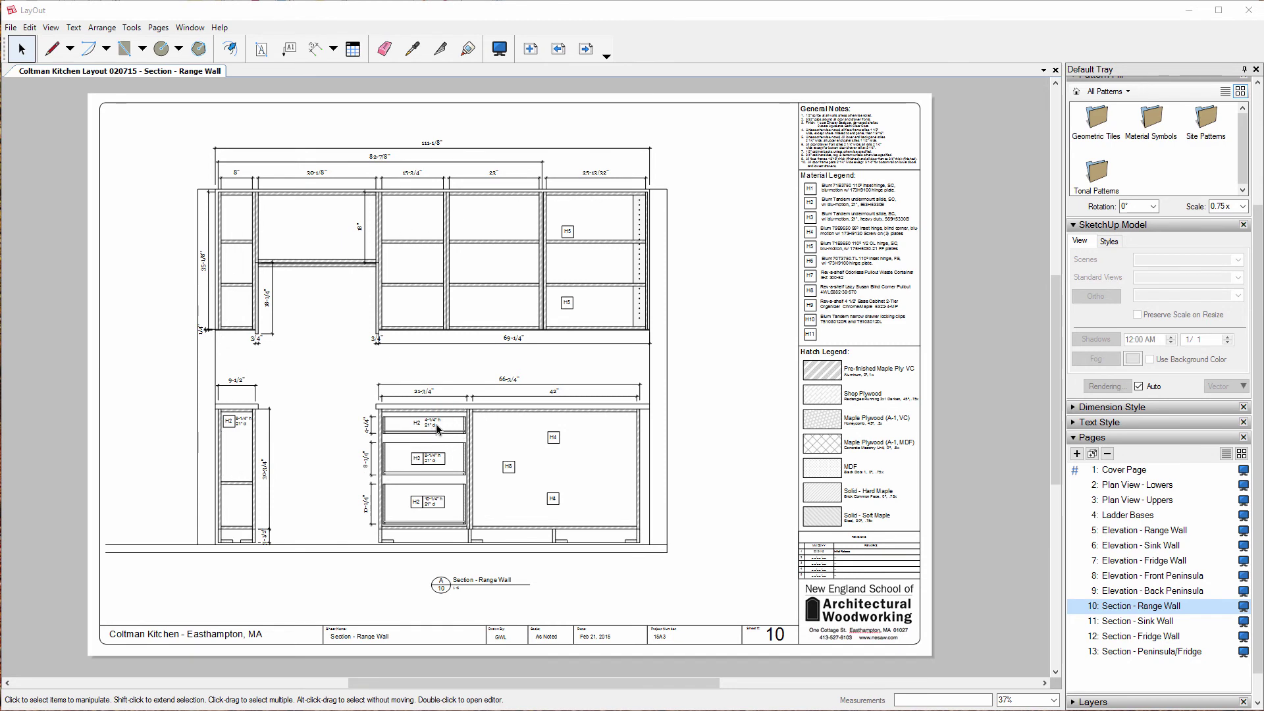
- In LayOut's Coltman Kitchen Layout drawing, view the Sink Wall, Fridge Wall and Peninsula/Fridge section pages
left_click(1109, 622)
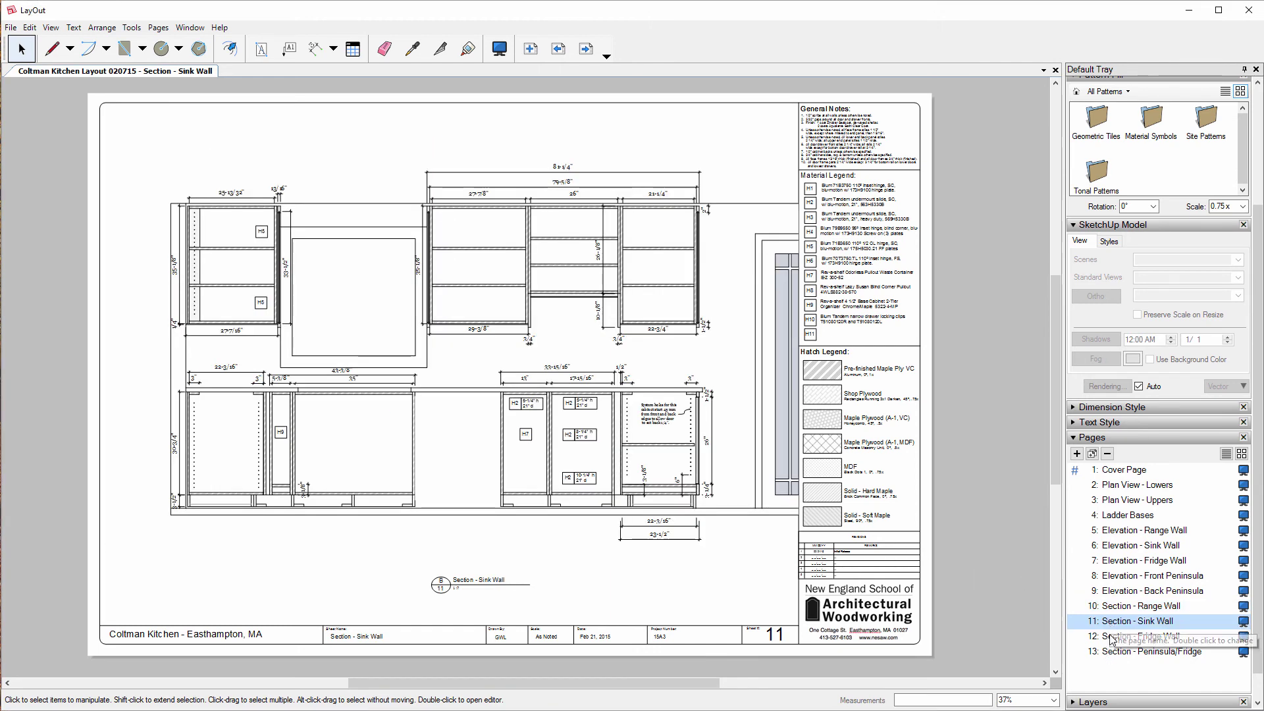
left_click(1109, 636)
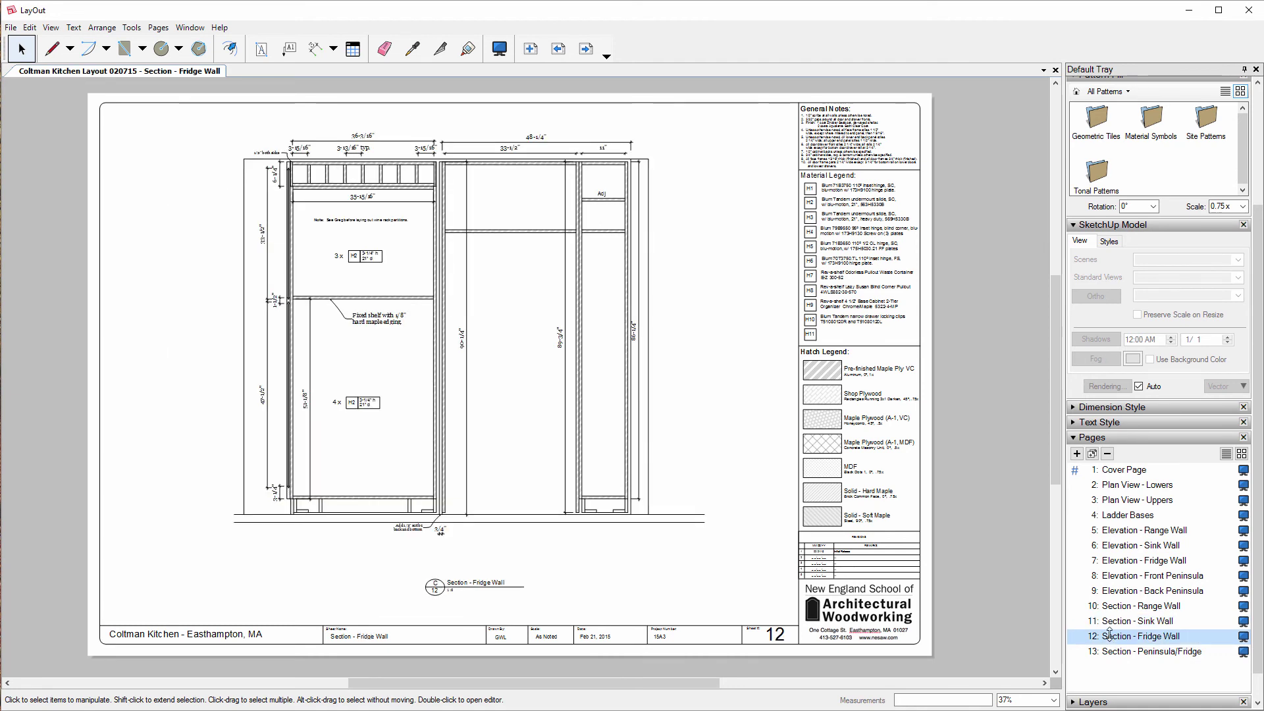
left_click(1110, 654)
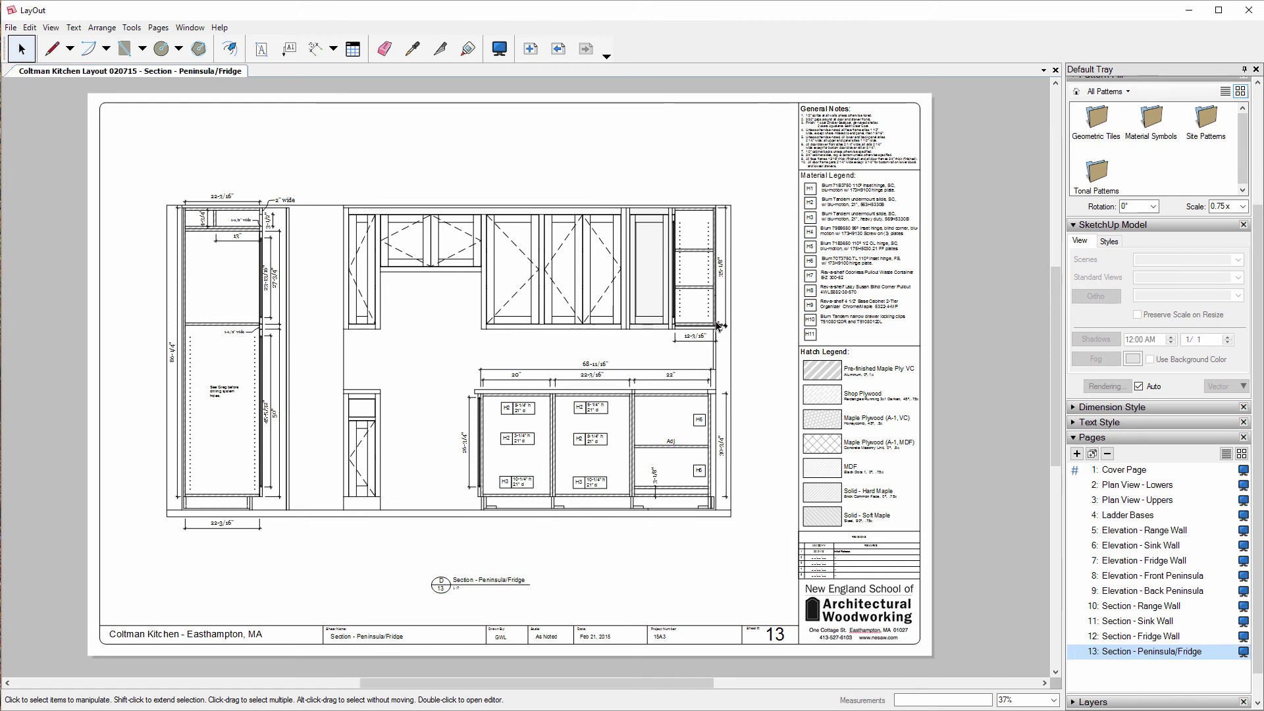
- Examine the hatched panels at the bottom of the sectioned upper cabinet and compare them with the Hatch Legend
scroll(711, 325, "up", 4)
scroll(675, 322, "up", 4)
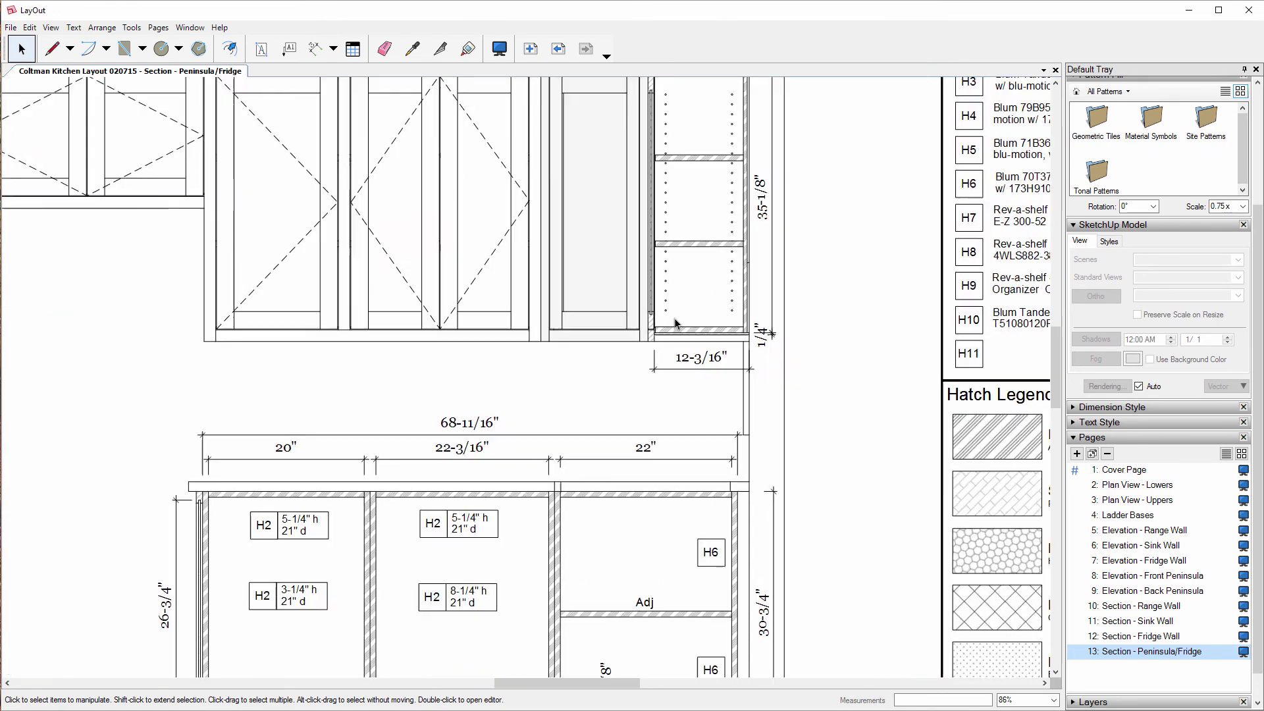
scroll(665, 339, "up", 2)
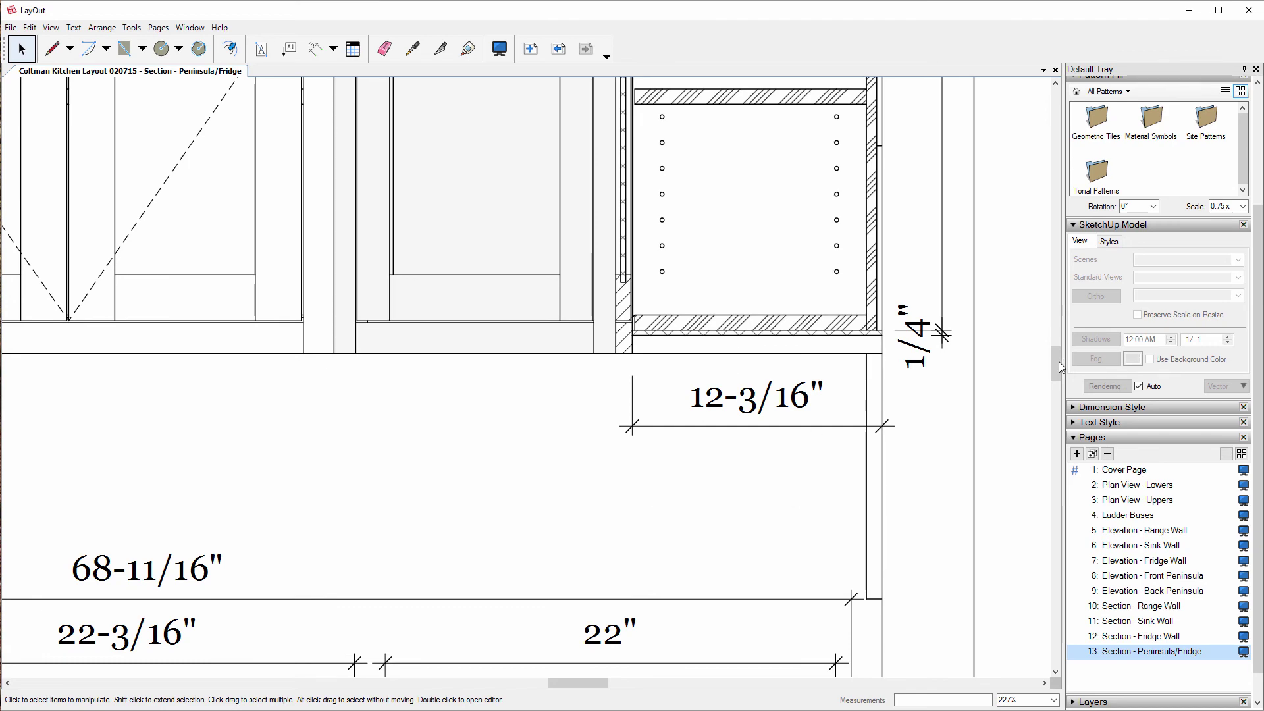
scroll(564, 489, "down", 1)
scroll(564, 485, "down", 5)
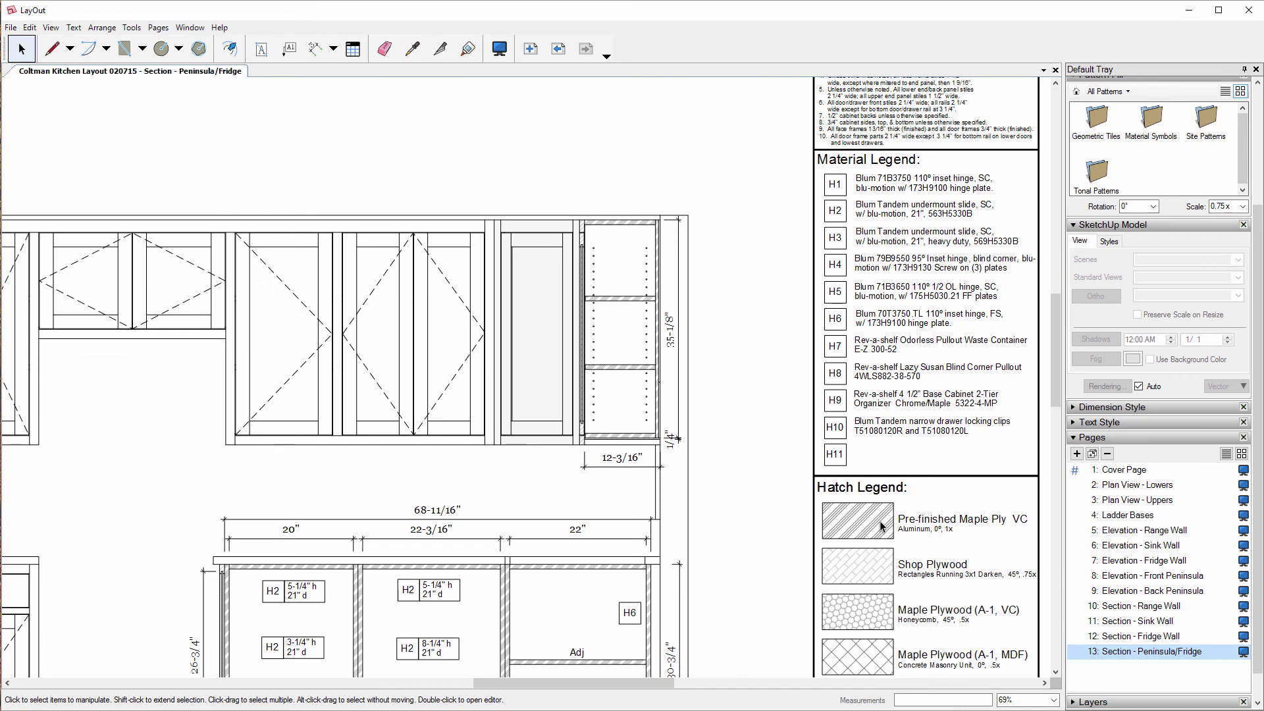
scroll(438, 417, "down", 3)
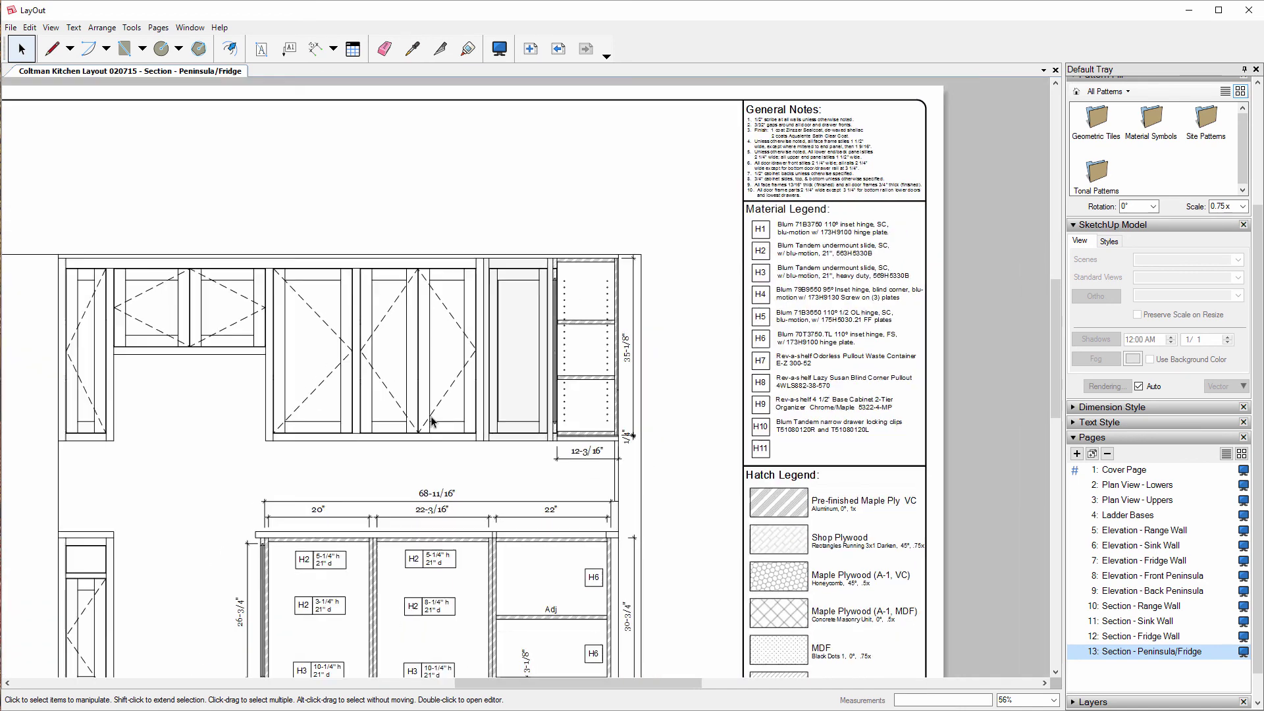
- Return to the SketchUp model, inspect the Ladder Base scene's ladder bases in 3D, and restore the scene's saved view
key("ctrl+shift+e")
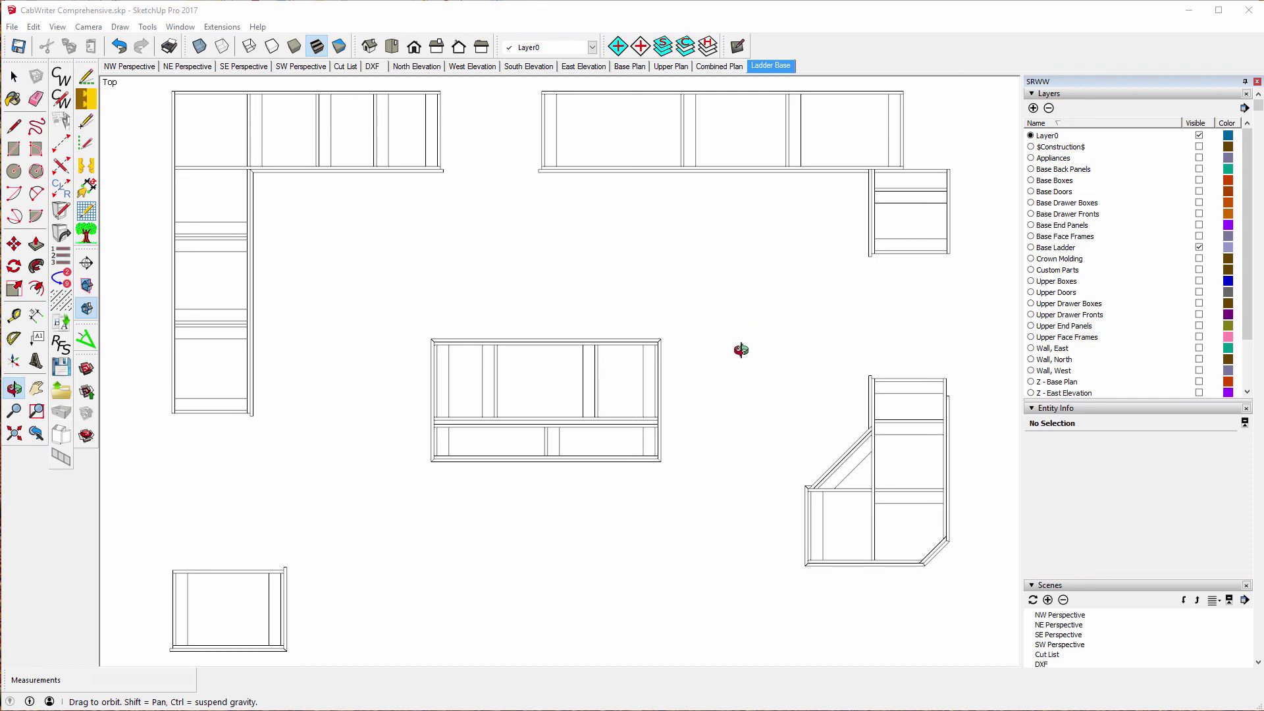
left_click(14, 390)
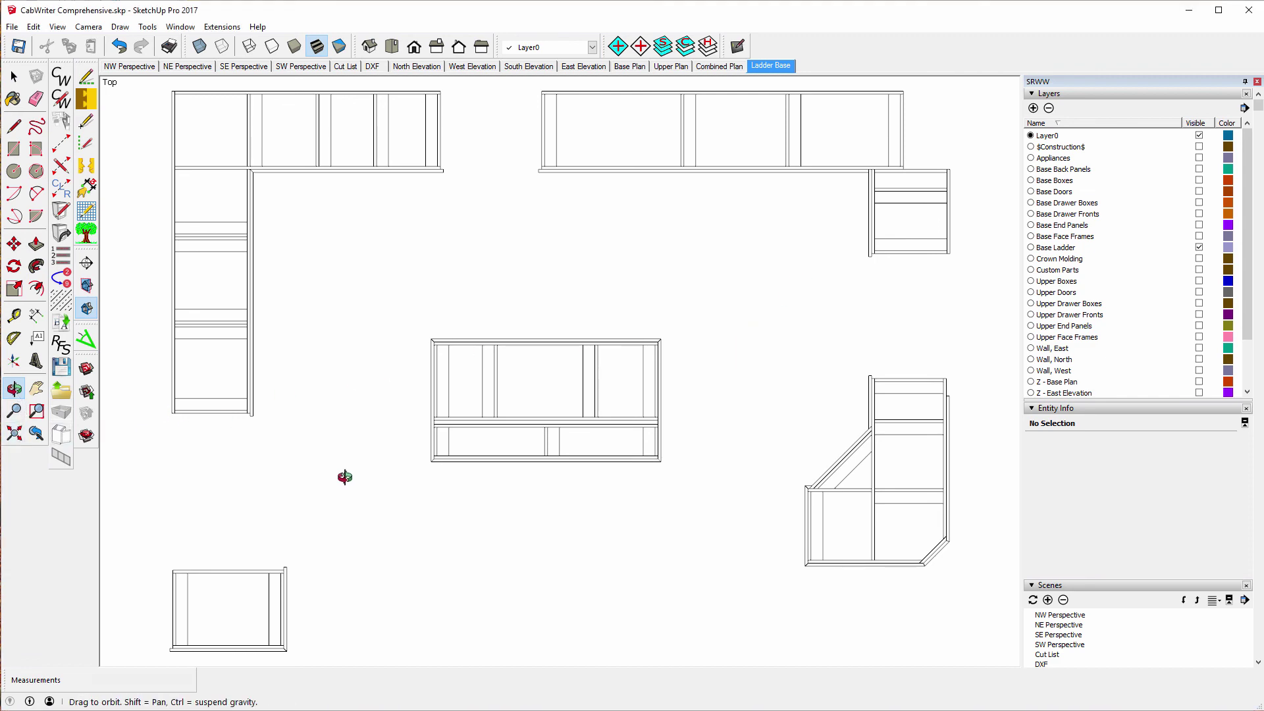
left_click_drag(344, 477, 262, 245)
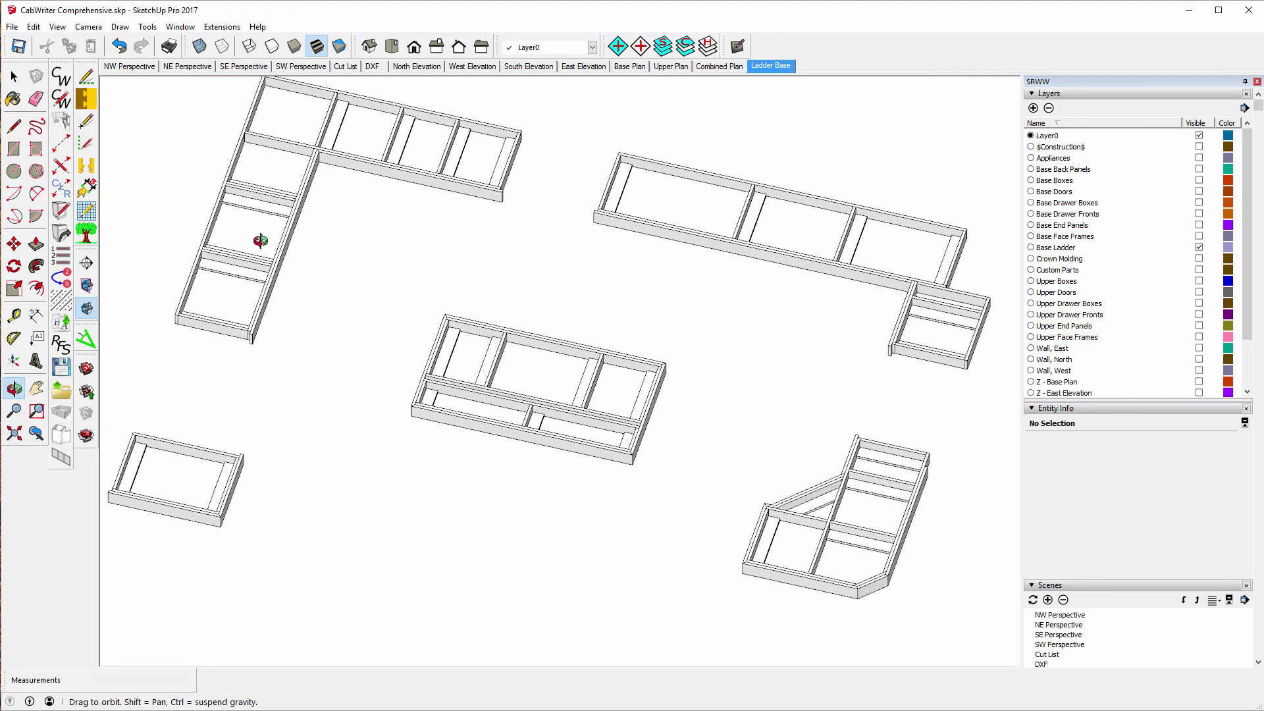
left_click_drag(693, 492, 695, 401)
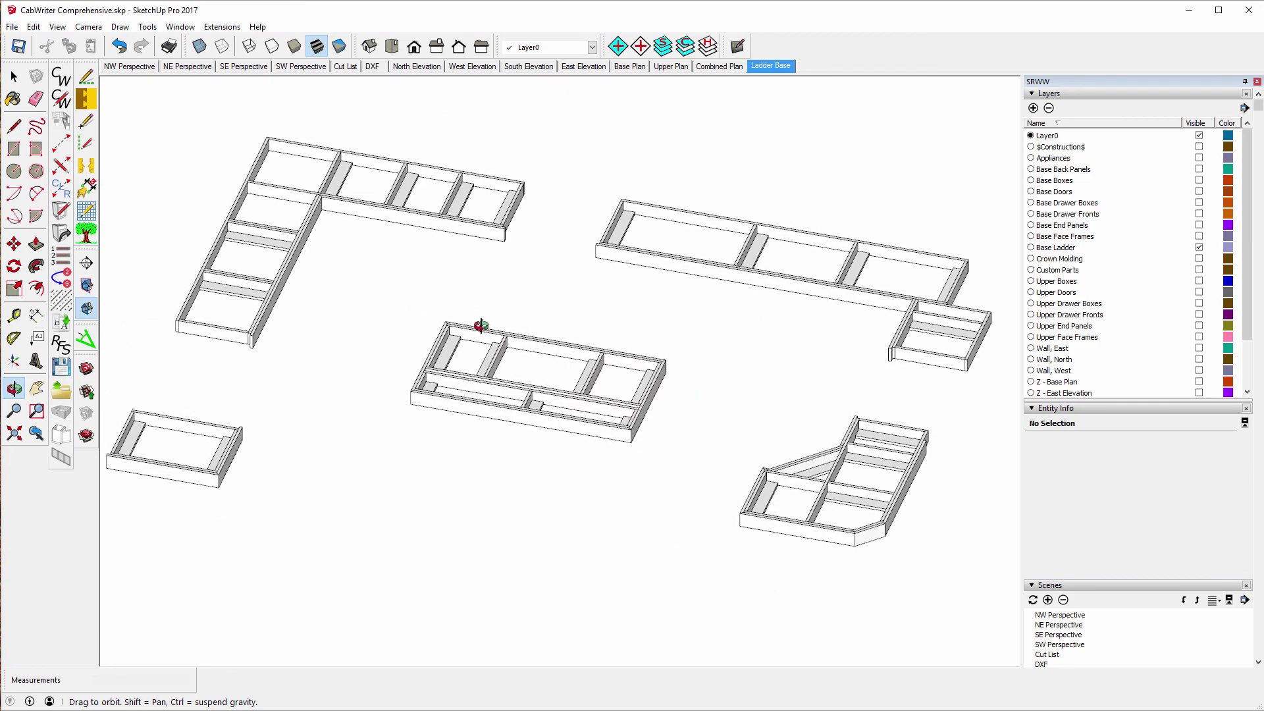
left_click(763, 64)
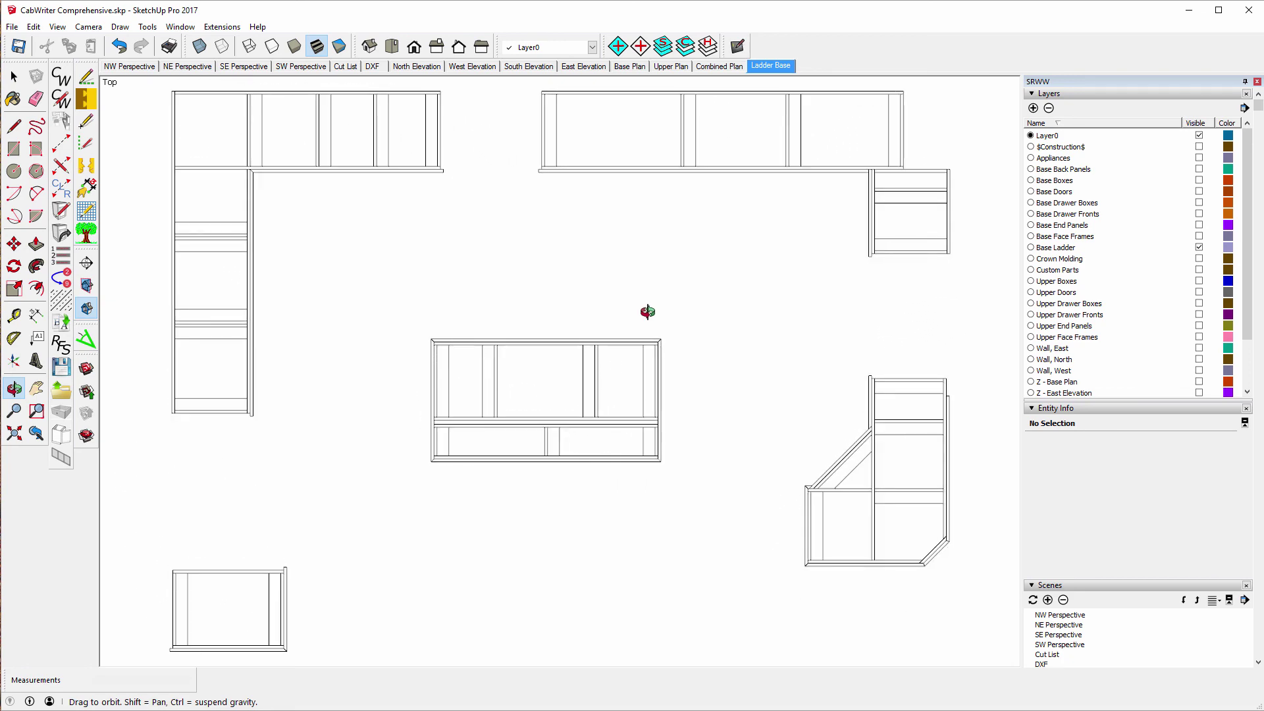